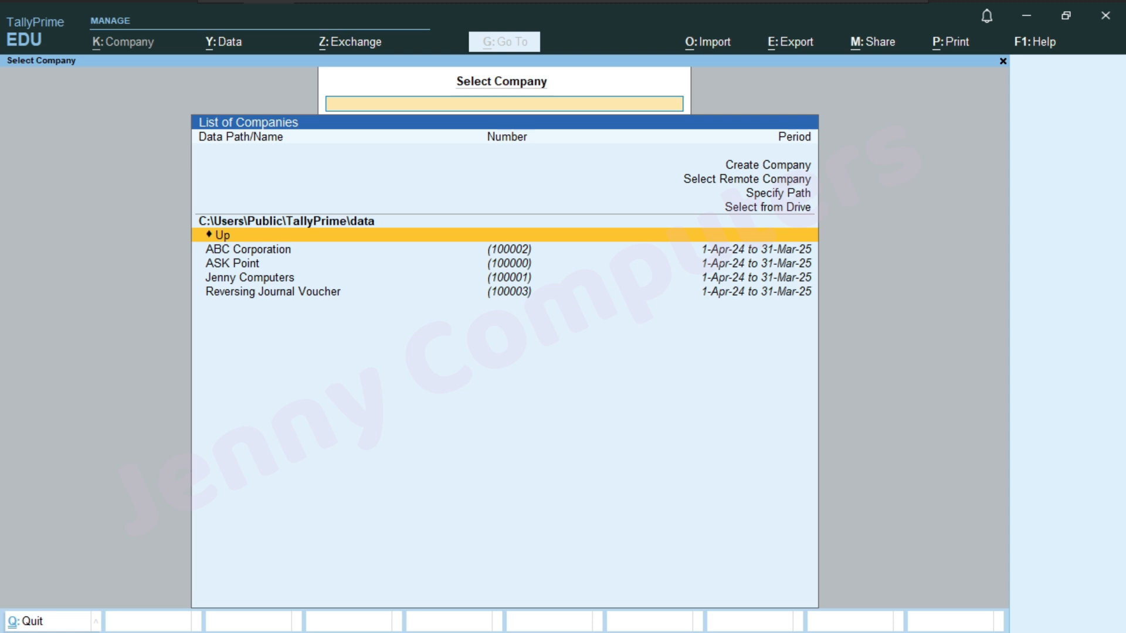
# Step: Open the company Jenny Computers from the list of companies
pyautogui.press('Down')
pyautogui.press('Down')
pyautogui.press('Down')
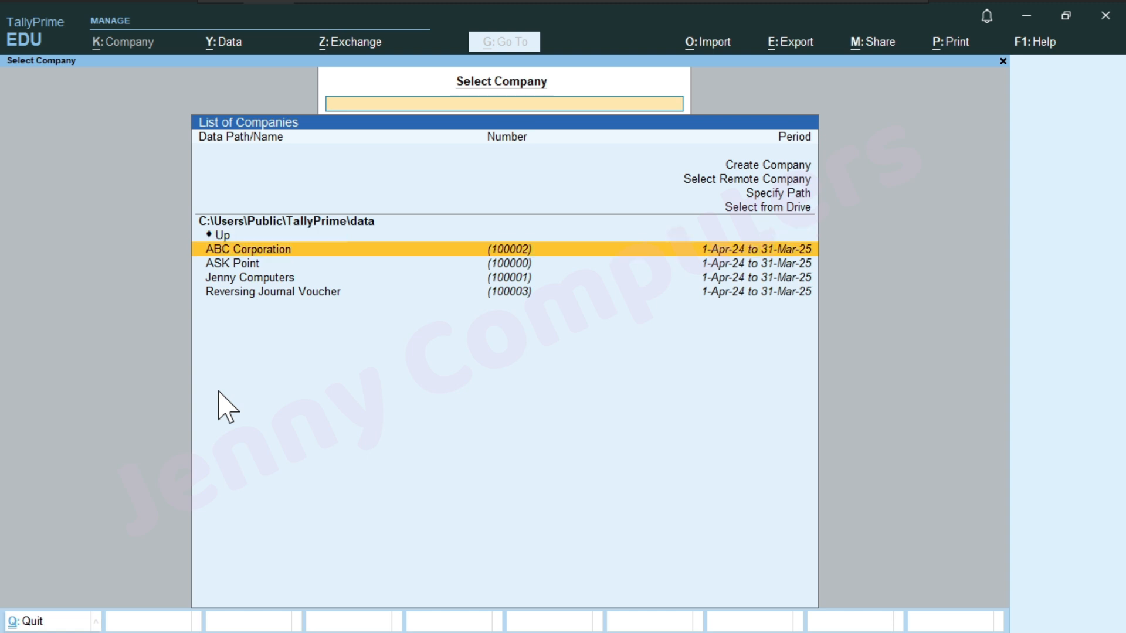
pyautogui.press('Return')
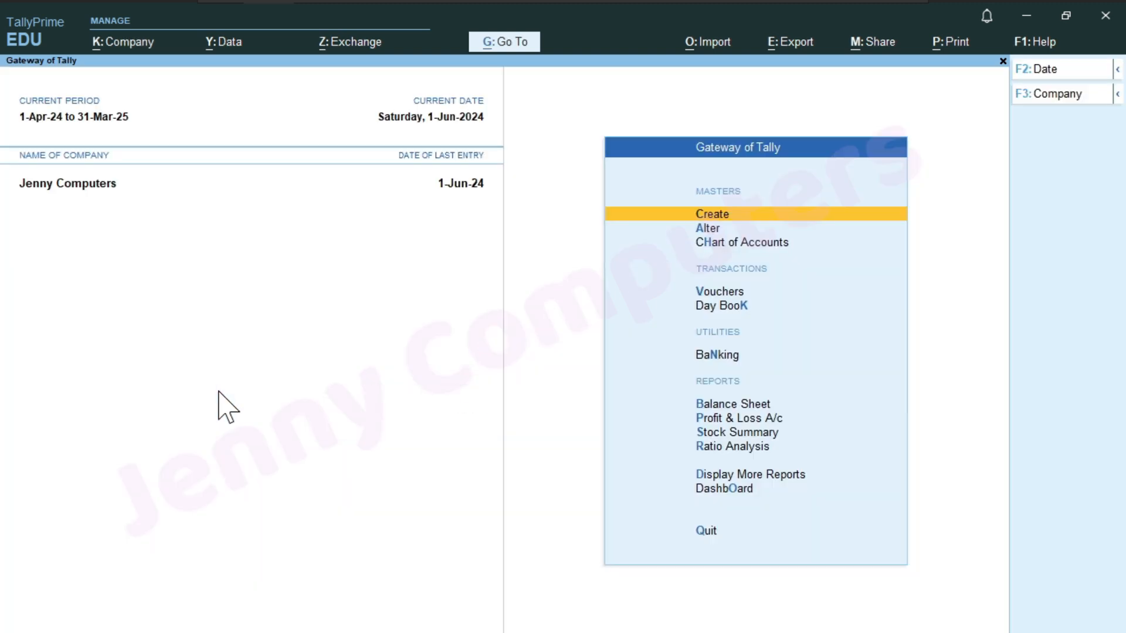
# Step: Verify the company data of Jenny Computers for possible splitting errors and close the error list
pyautogui.press('ctrl')
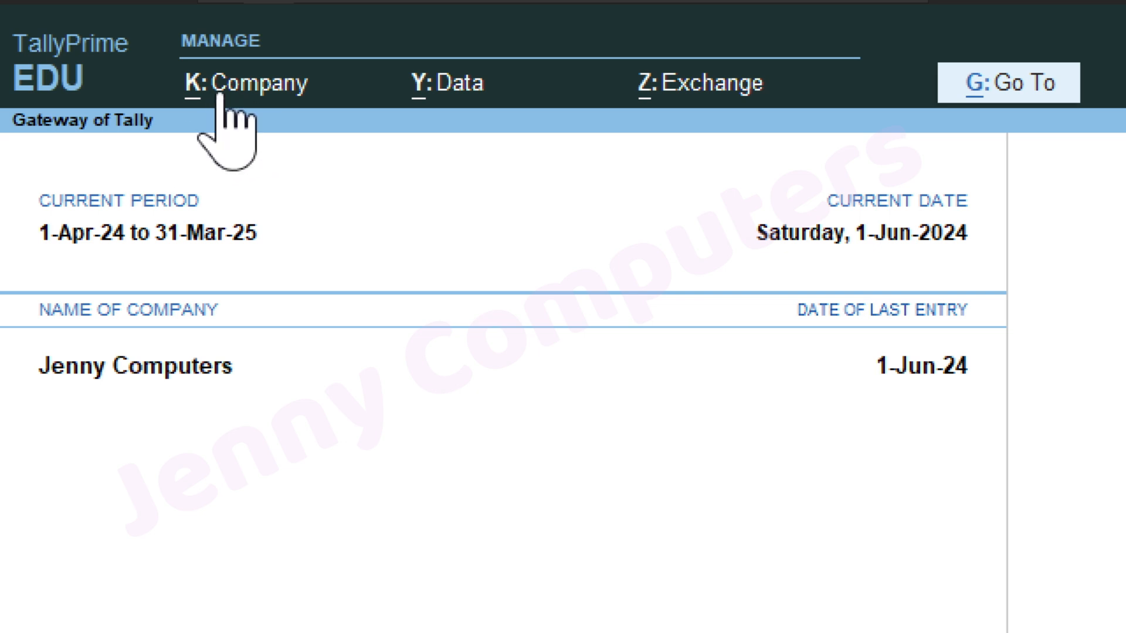
pyautogui.click(199, 99)
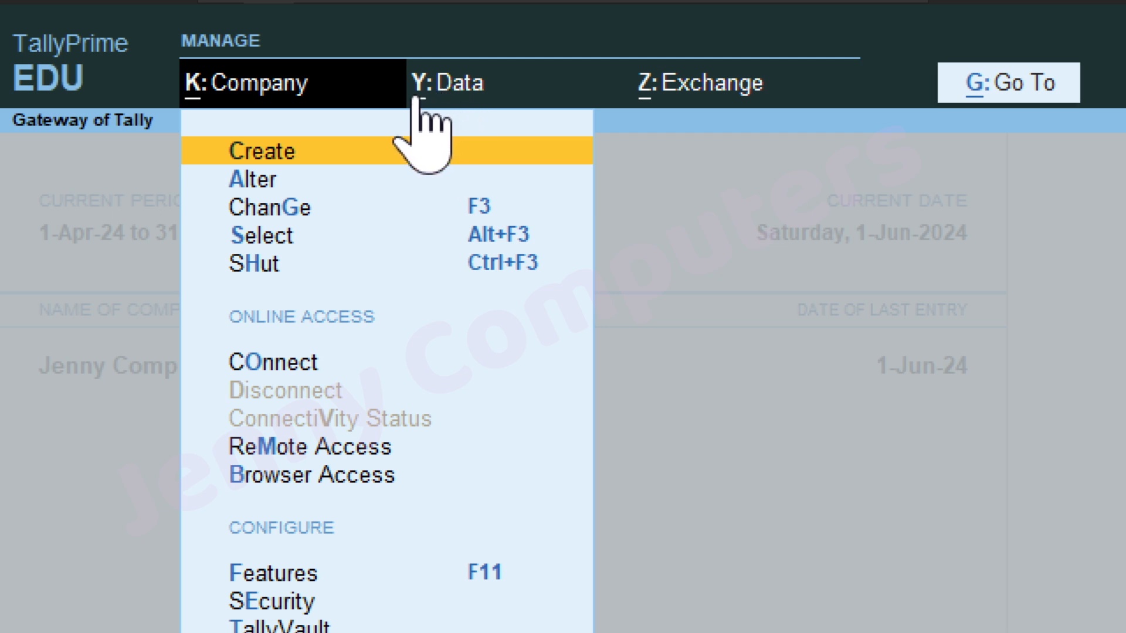
pyautogui.click(449, 86)
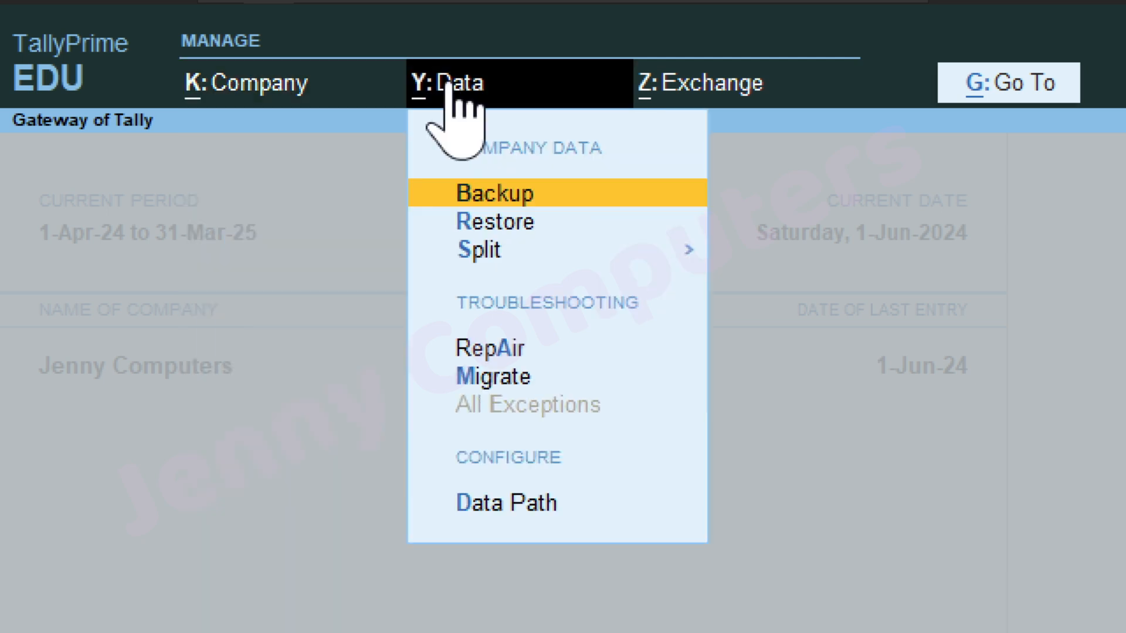
pyautogui.press('Down')
pyautogui.press('Down')
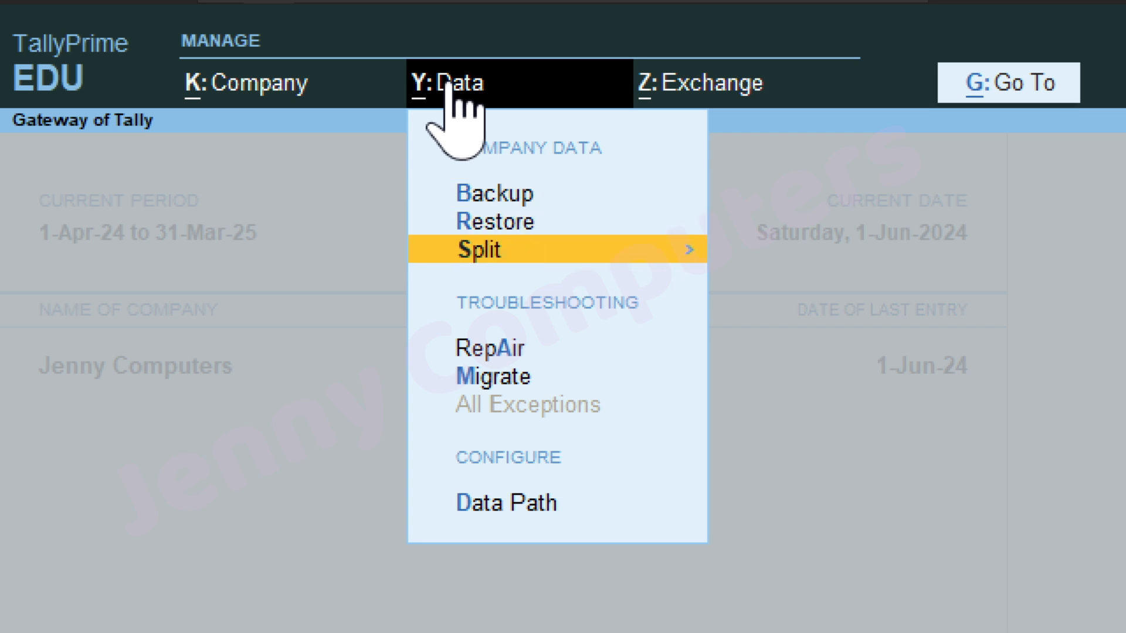
pyautogui.press('Return')
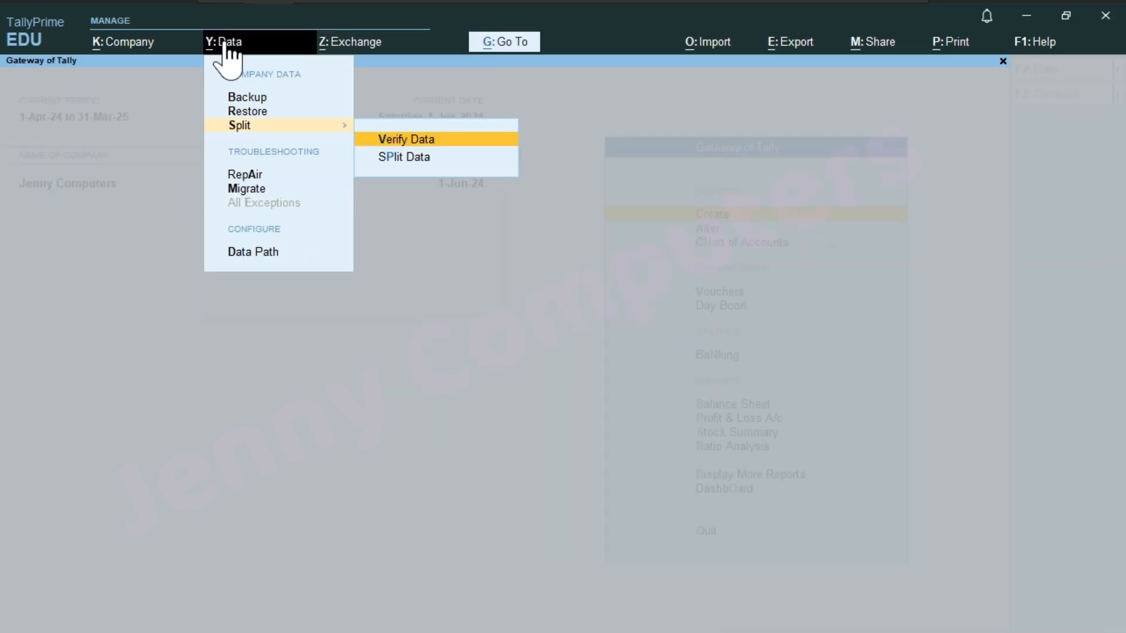
pyautogui.press('Return')
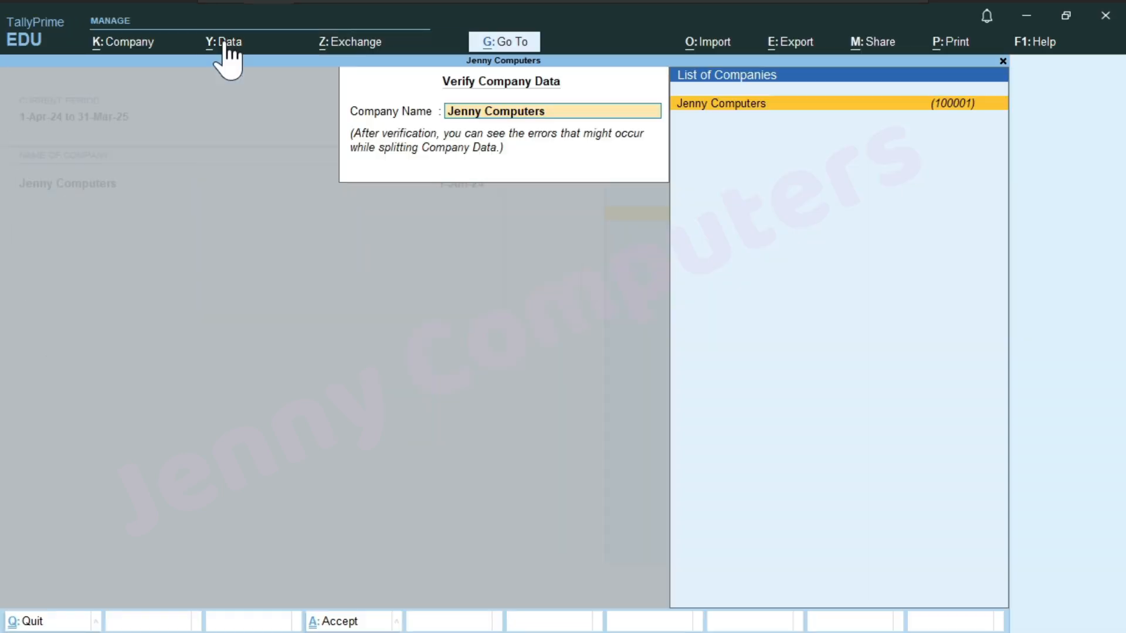
pyautogui.press('Return')
pyautogui.press('Return')
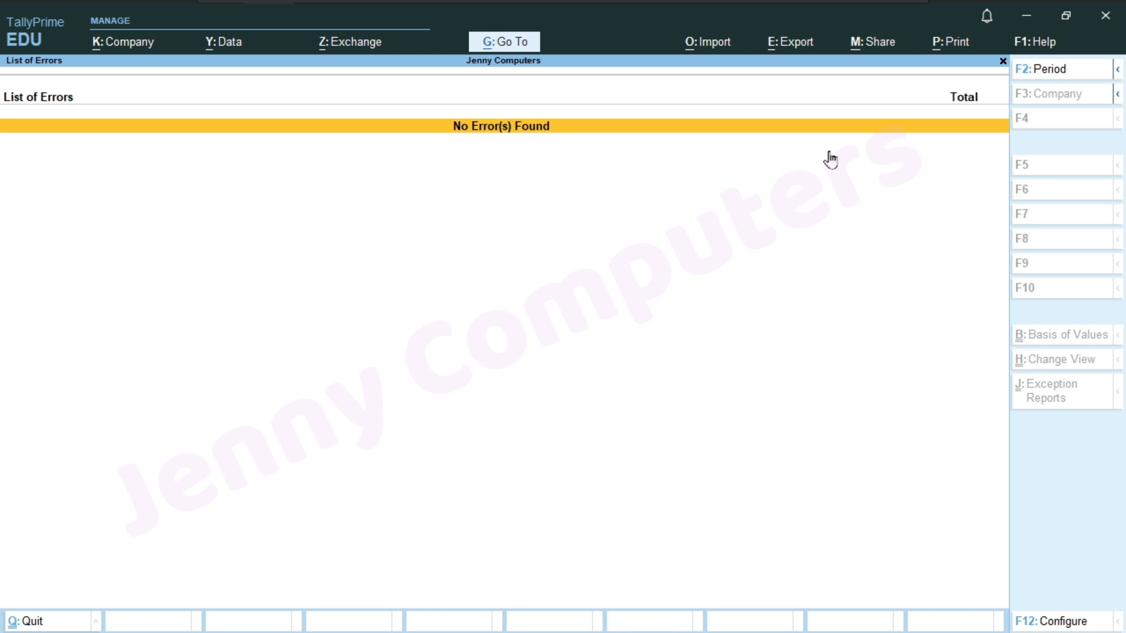
pyautogui.press('Escape')
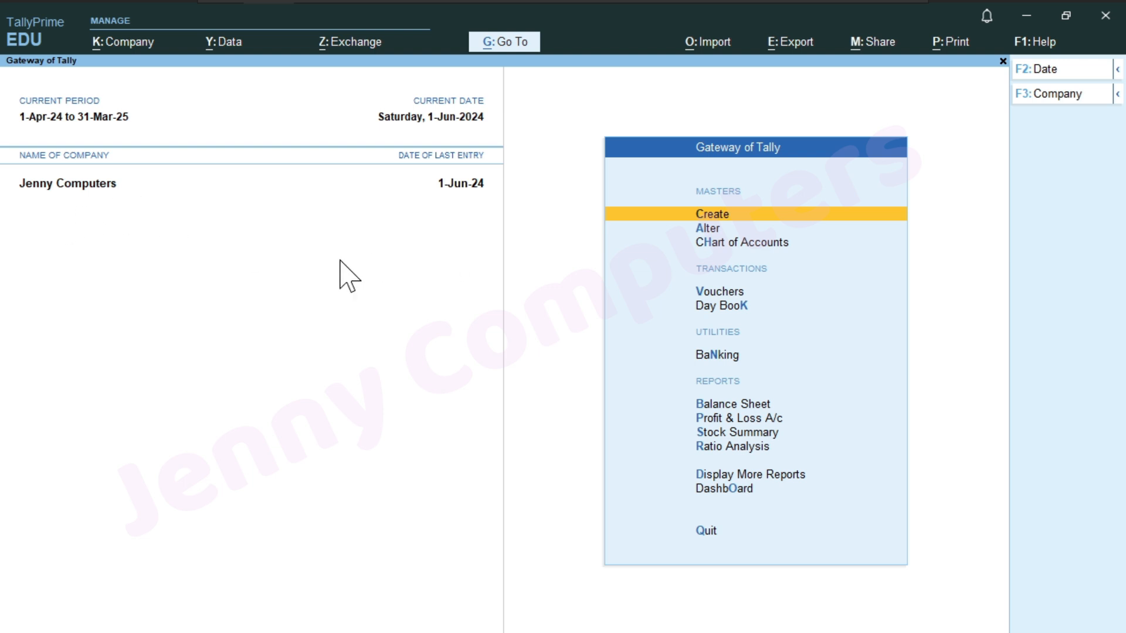
# Step: Split the Jenny Computers company data from 1-Sep-24 into two companies and accept the split
pyautogui.hotkey('alt', 'y')
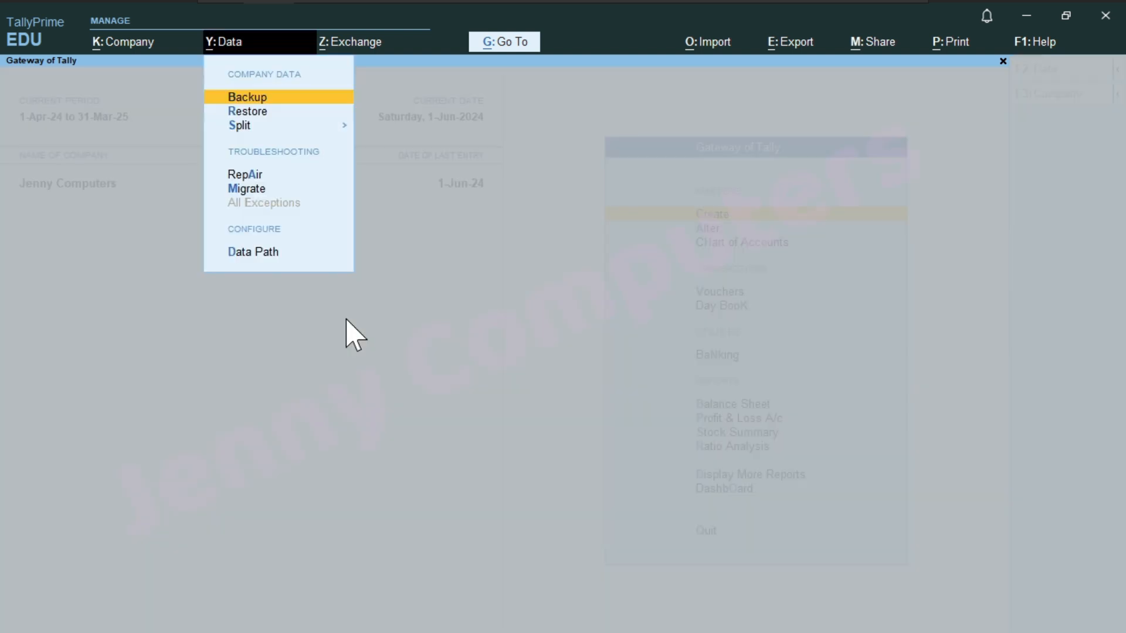
pyautogui.press('Down')
pyautogui.press('Down')
pyautogui.press('Return')
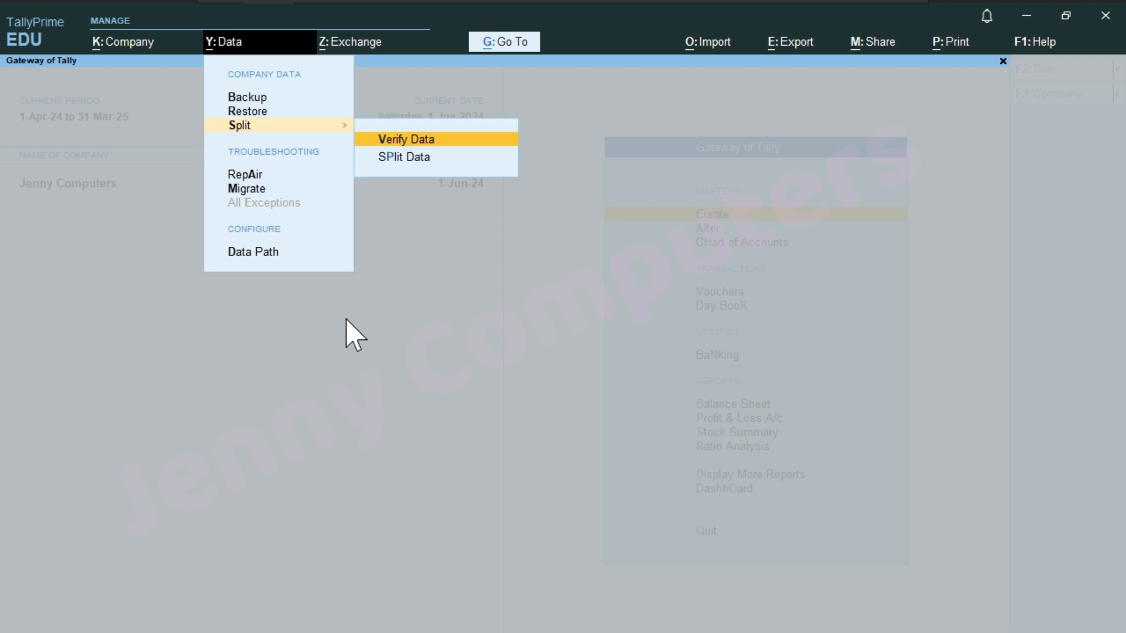
pyautogui.press('Down')
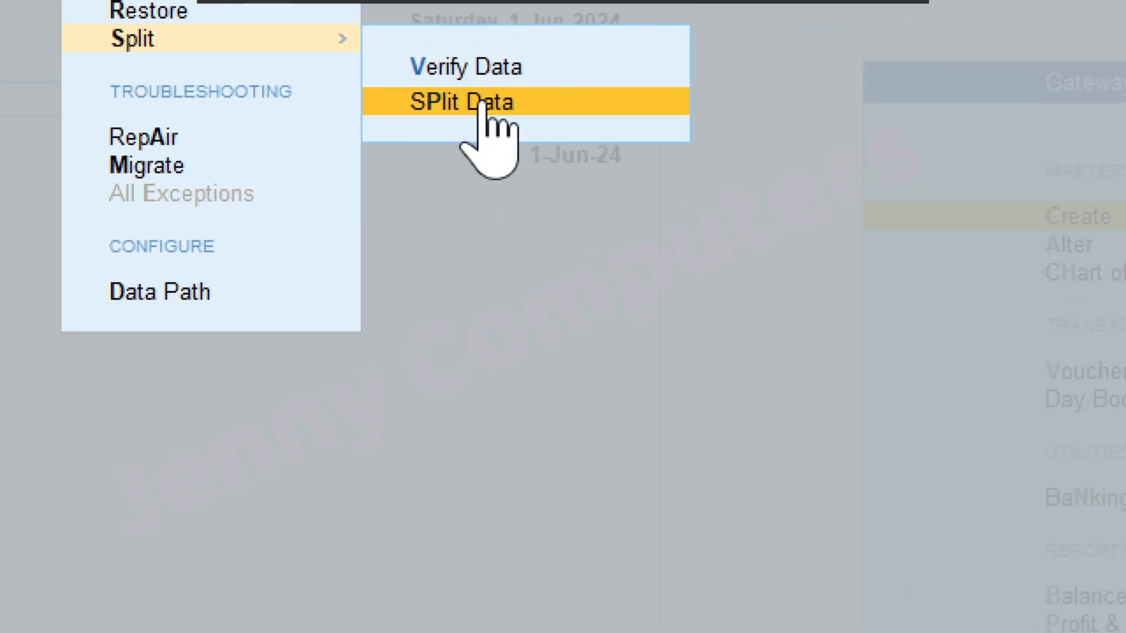
pyautogui.click(479, 103)
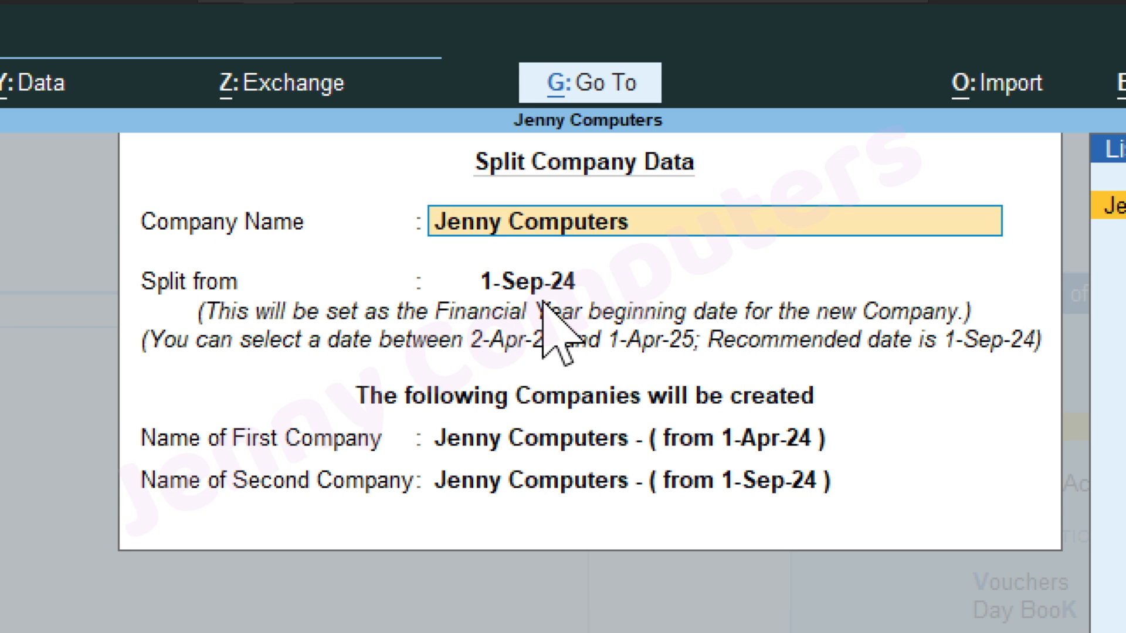
pyautogui.press('Return')
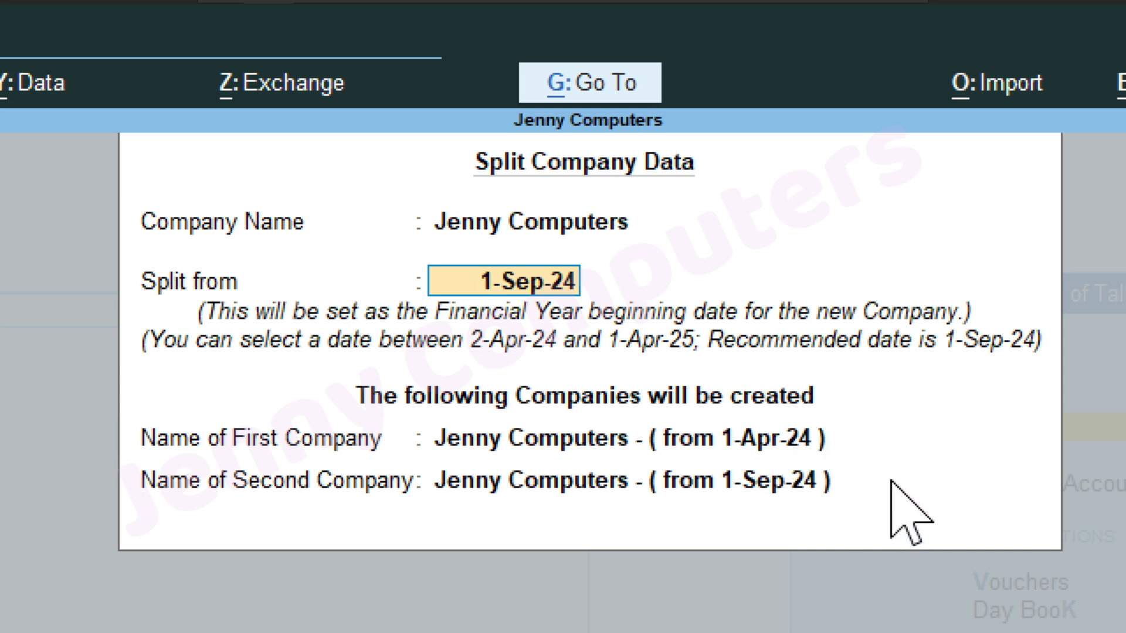
pyautogui.press('Return')
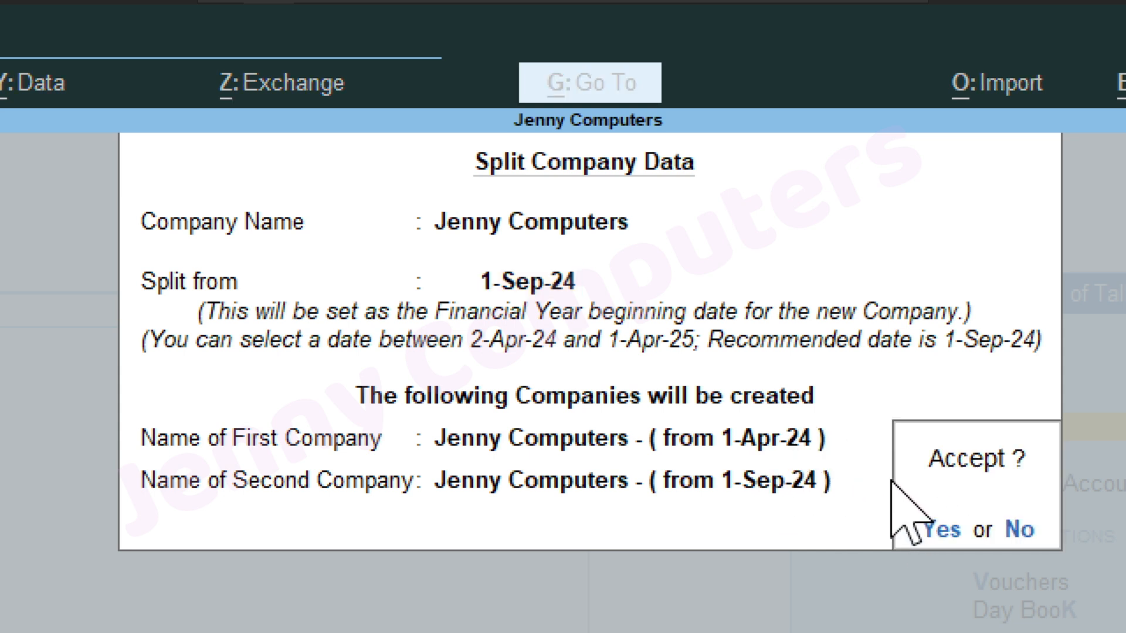
pyautogui.press('Return')
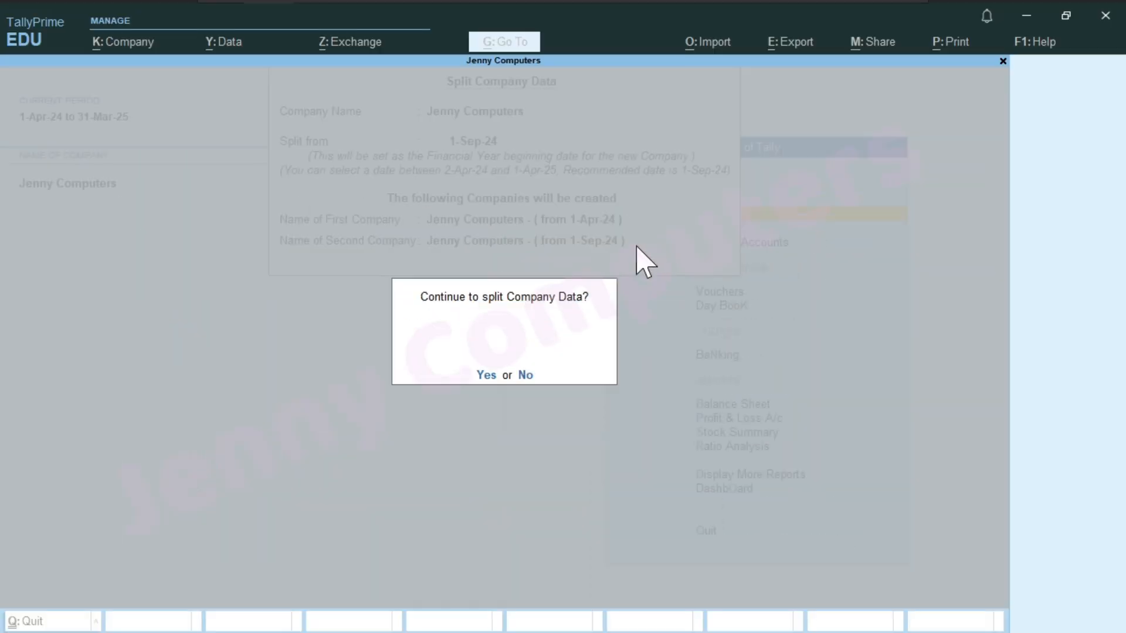
pyautogui.press('Return')
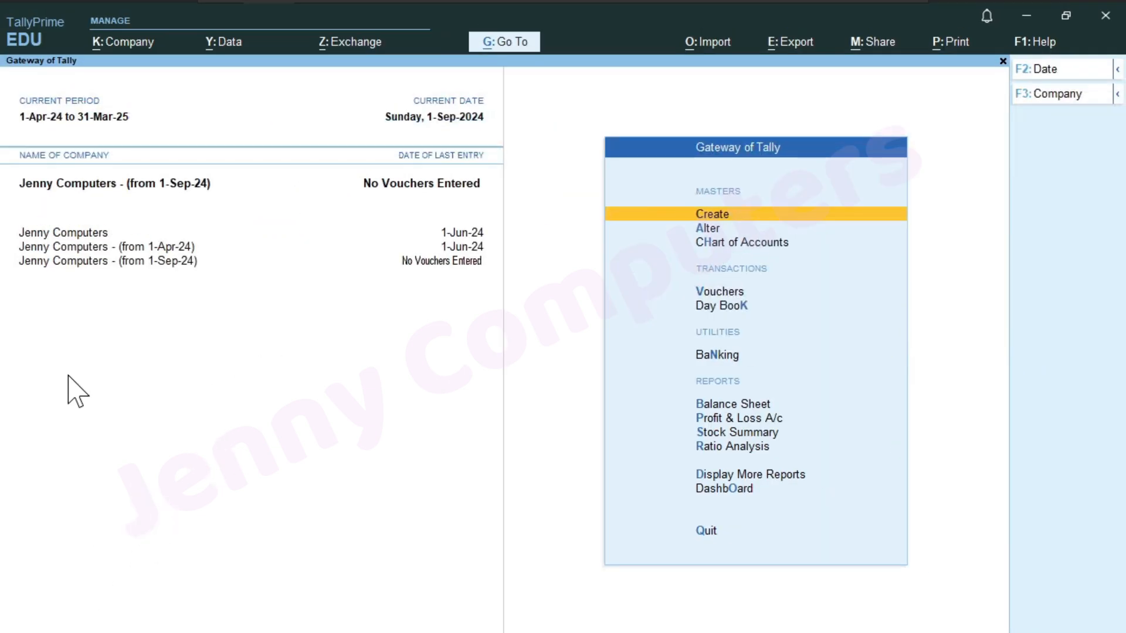
# Step: Change the active company to Jenny Computers - (from 1-Apr-24)
pyautogui.hotkey('alt', 'k')
pyautogui.press('Down')
pyautogui.press('Down')
pyautogui.press('Down')
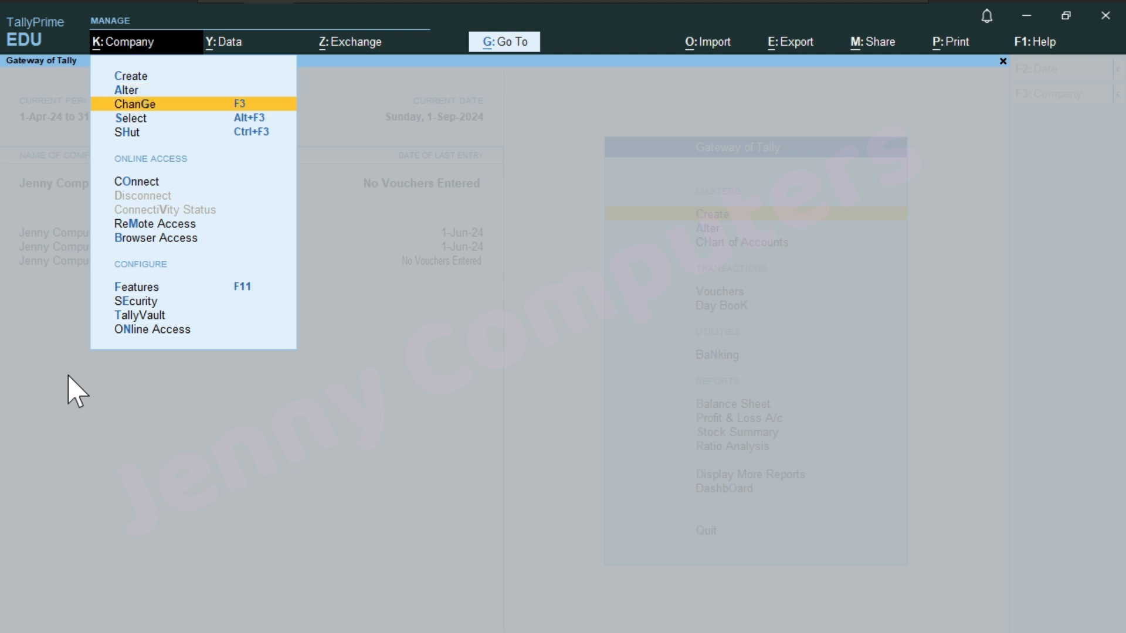
pyautogui.press('Up')
pyautogui.press('Return')
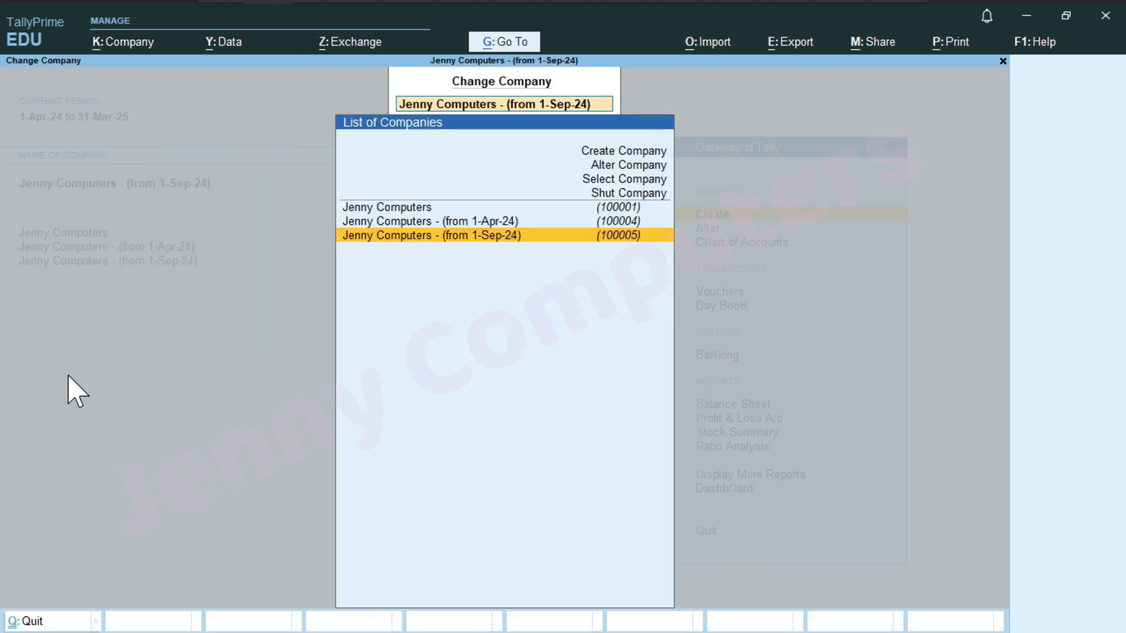
pyautogui.press('Up')
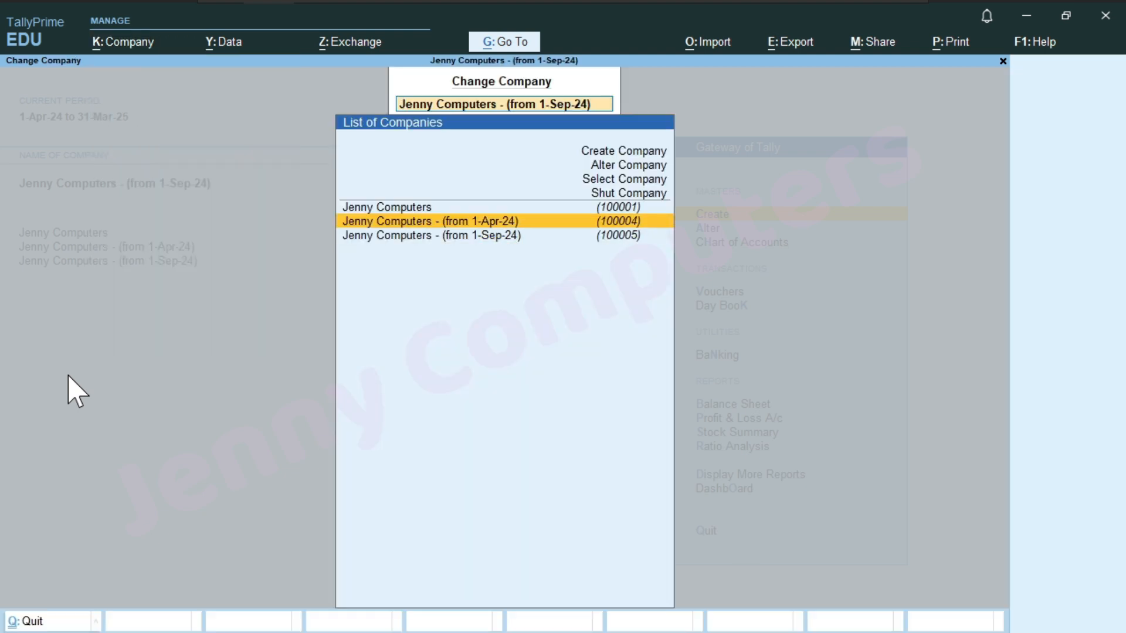
pyautogui.press('Return')
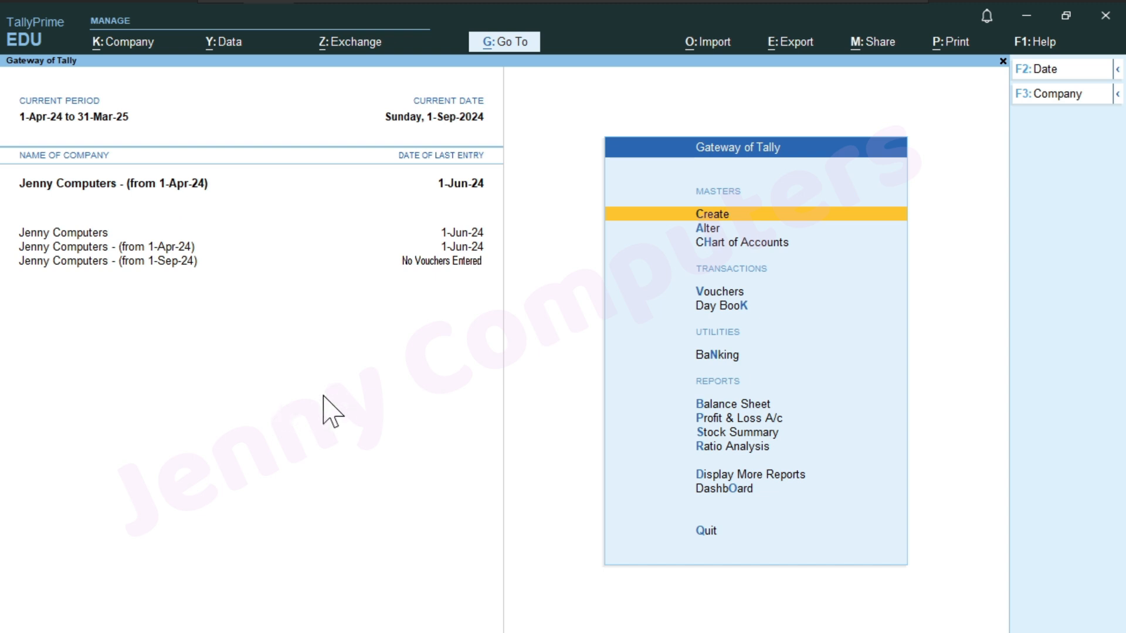
# Step: Delete the company Jenny Computers - (from 1-Apr-24) through its company alteration form
pyautogui.press('alt')
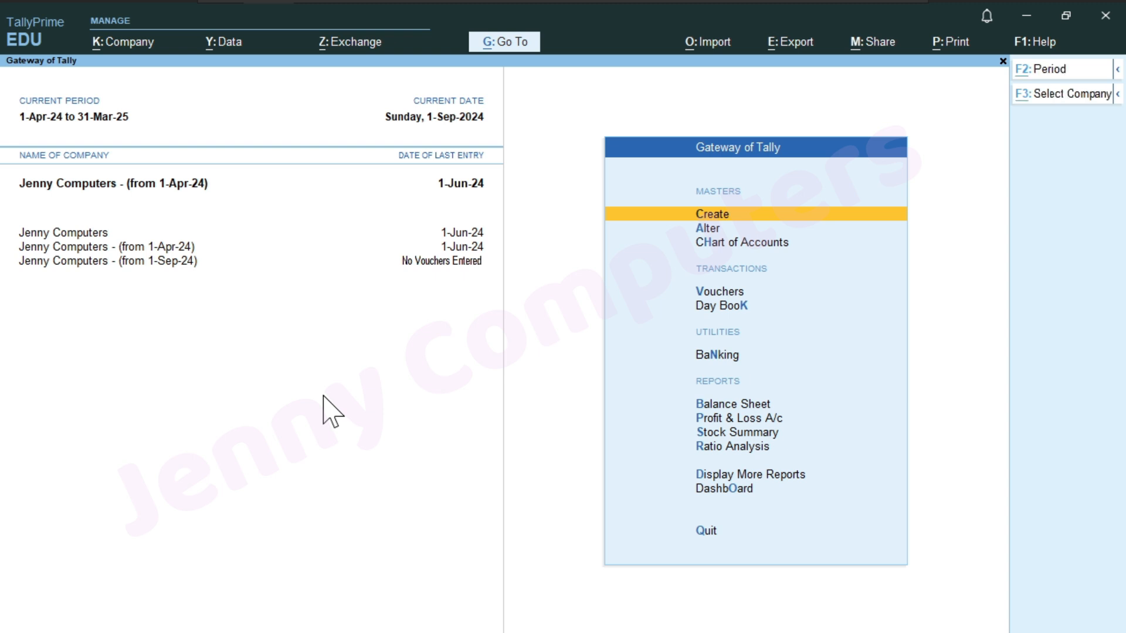
pyautogui.hotkey('alt', 'k')
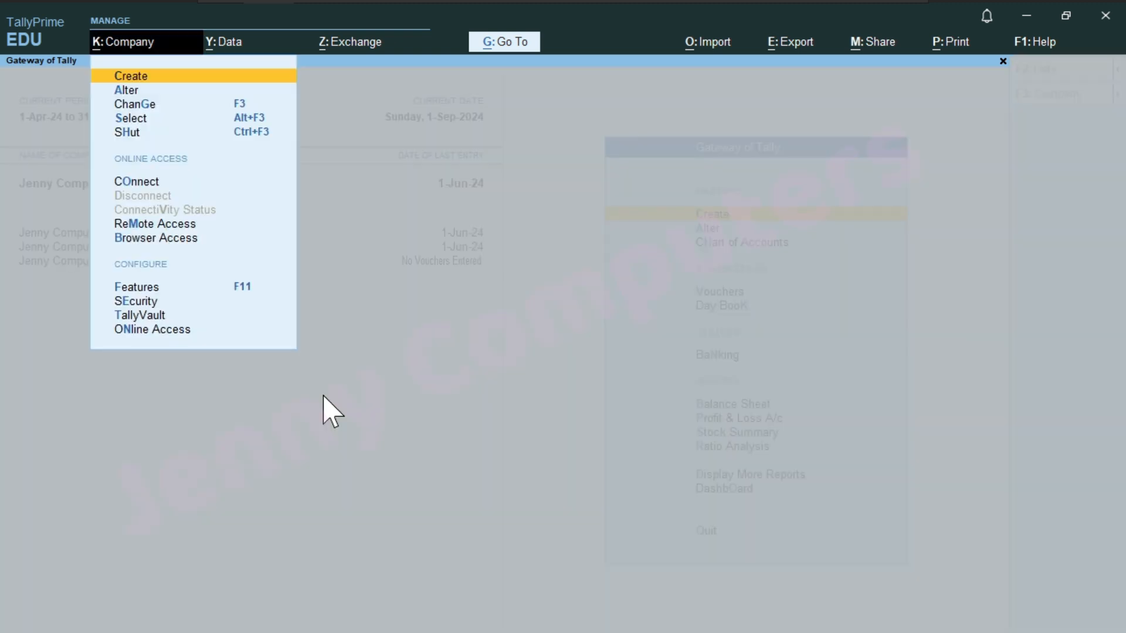
pyautogui.press('Down')
pyautogui.press('Down')
pyautogui.press('Up')
pyautogui.press('Return')
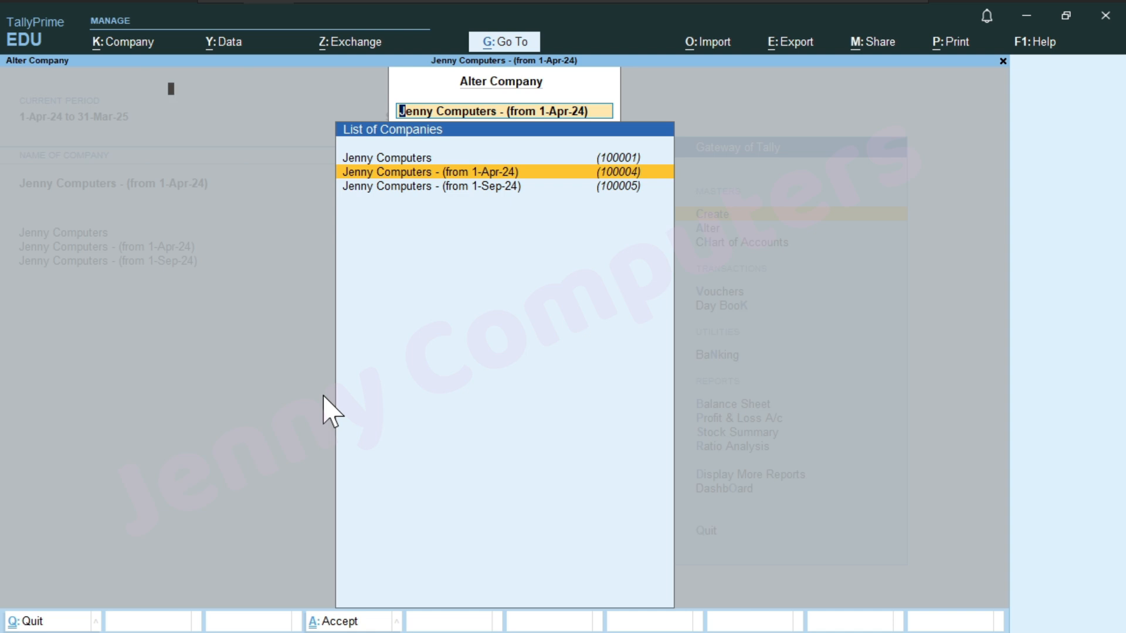
pyautogui.press('Return')
pyautogui.hotkey('alt', 'd')
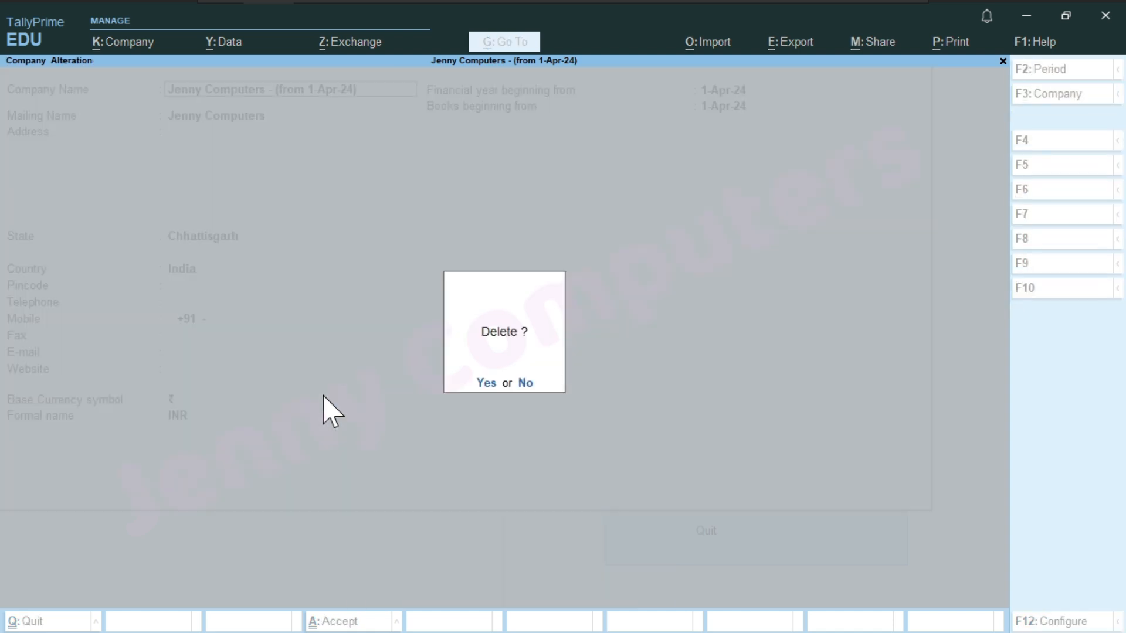
pyautogui.press('y')
pyautogui.press('y')
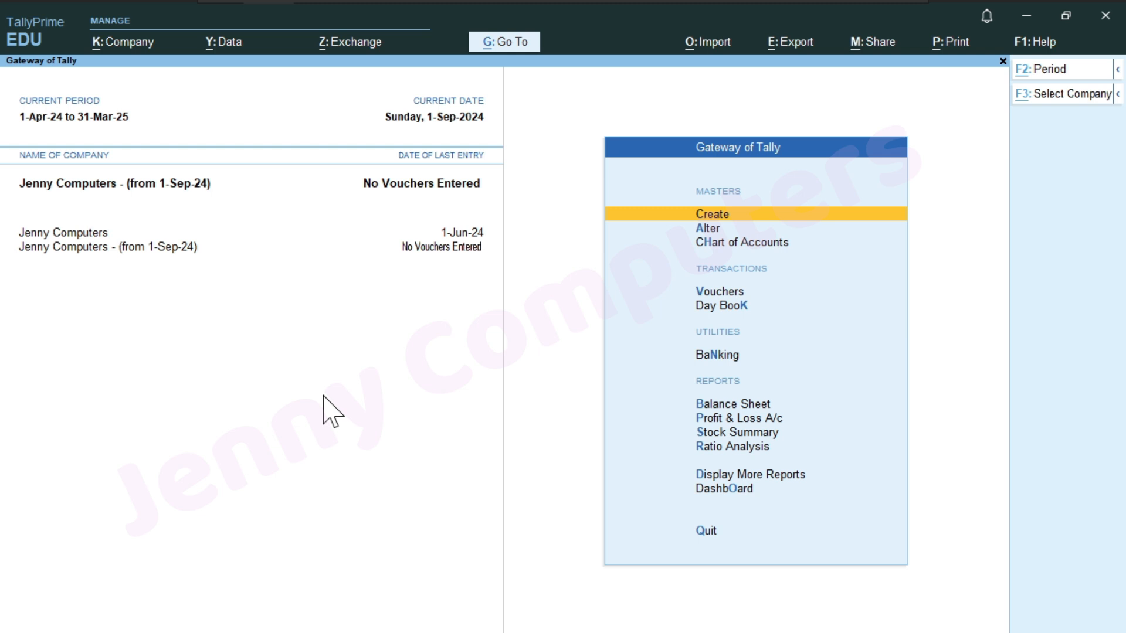
# Step: Delete the split company Jenny Computers - (from 1-Sep-24) through its company alteration form
pyautogui.hotkey('alt', 'k')
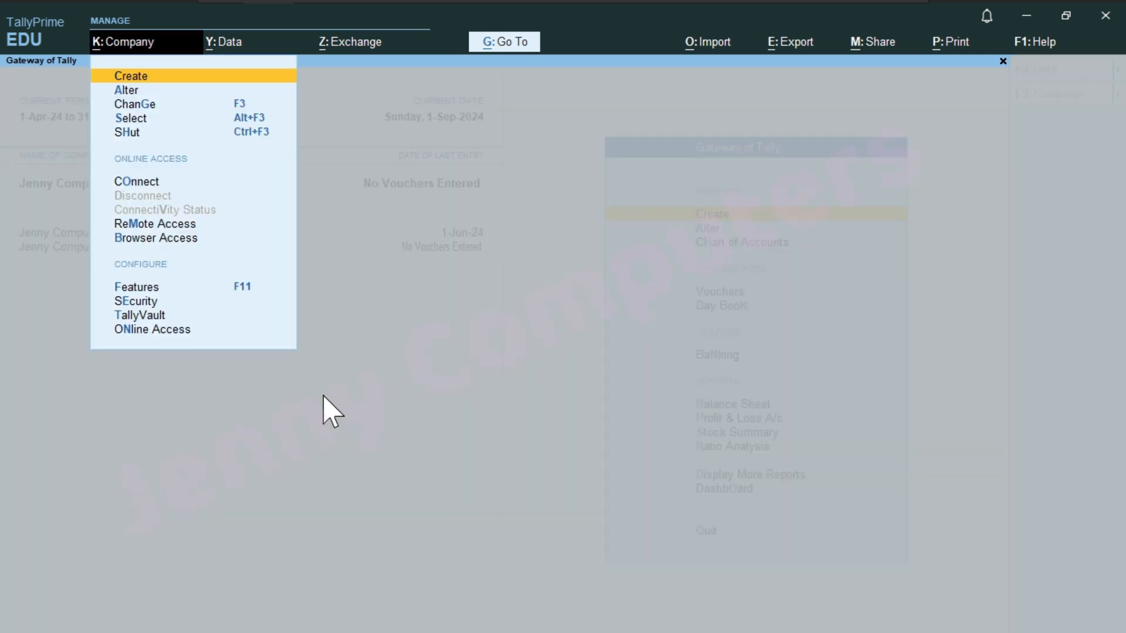
pyautogui.press('Down')
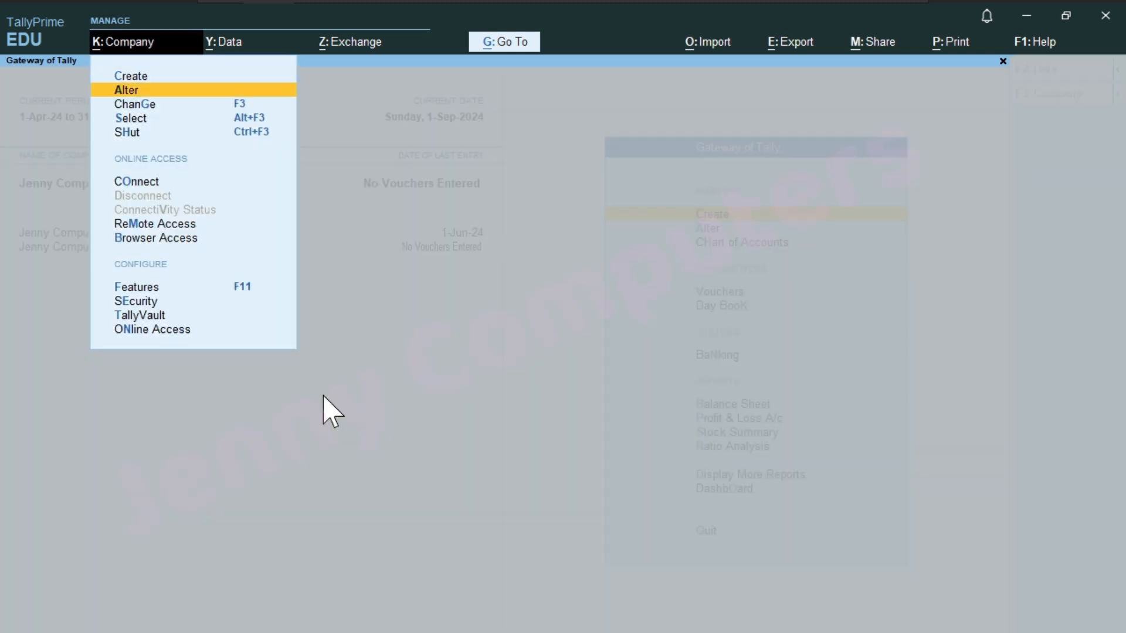
pyautogui.press('Return')
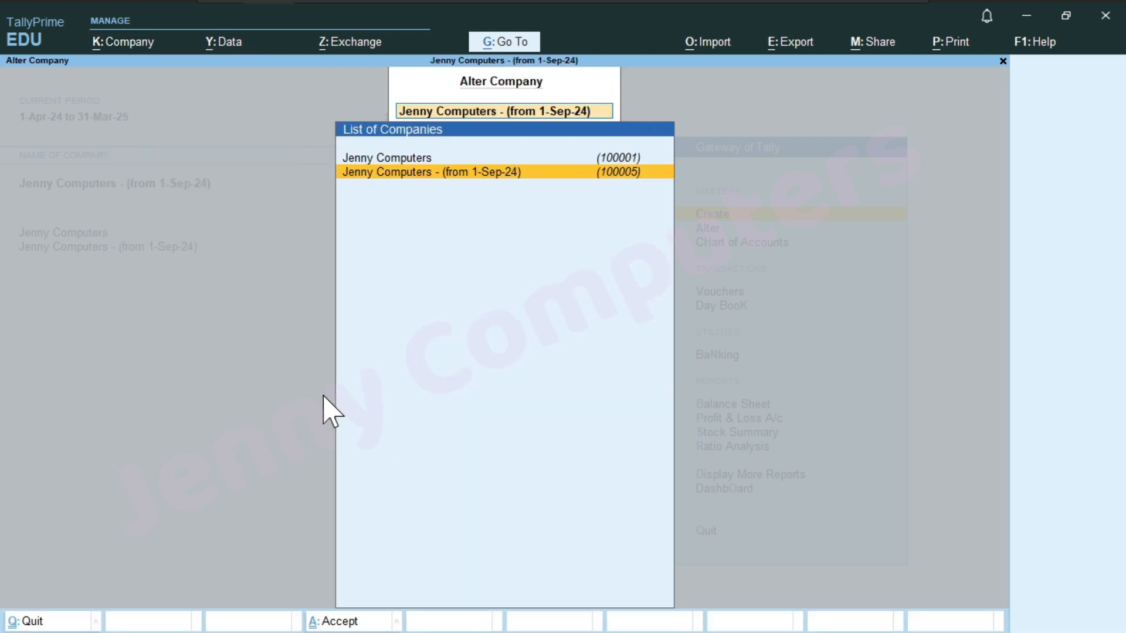
pyautogui.press('Return')
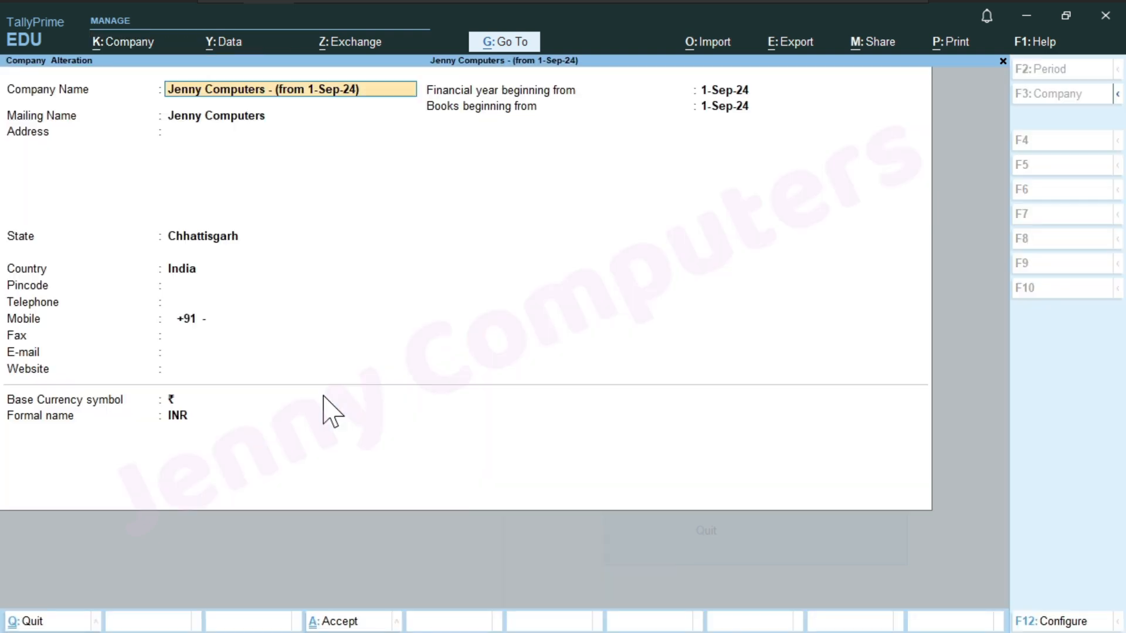
pyautogui.hotkey('alt', 'd')
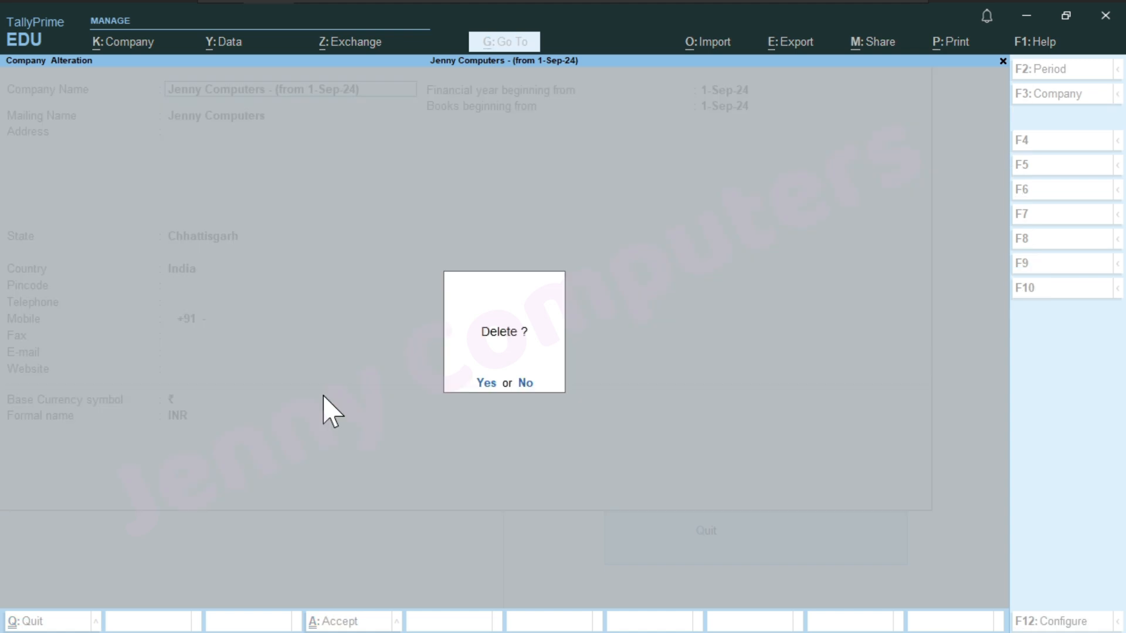
pyautogui.press('y')
pyautogui.press('y')
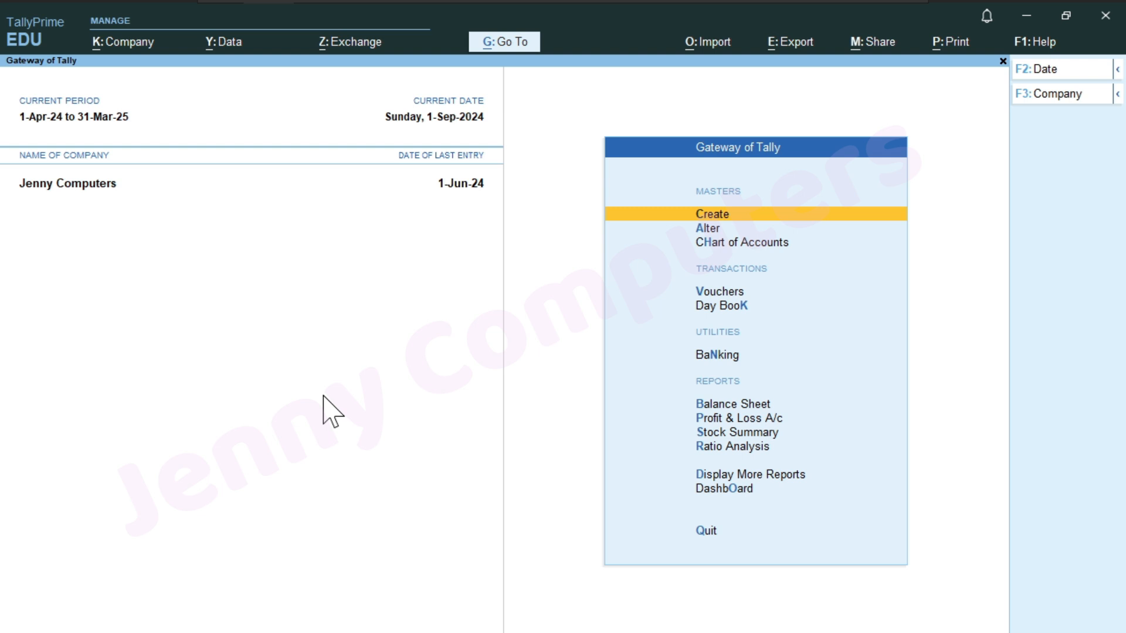
pyautogui.press('alt')
pyautogui.press('ctrl')
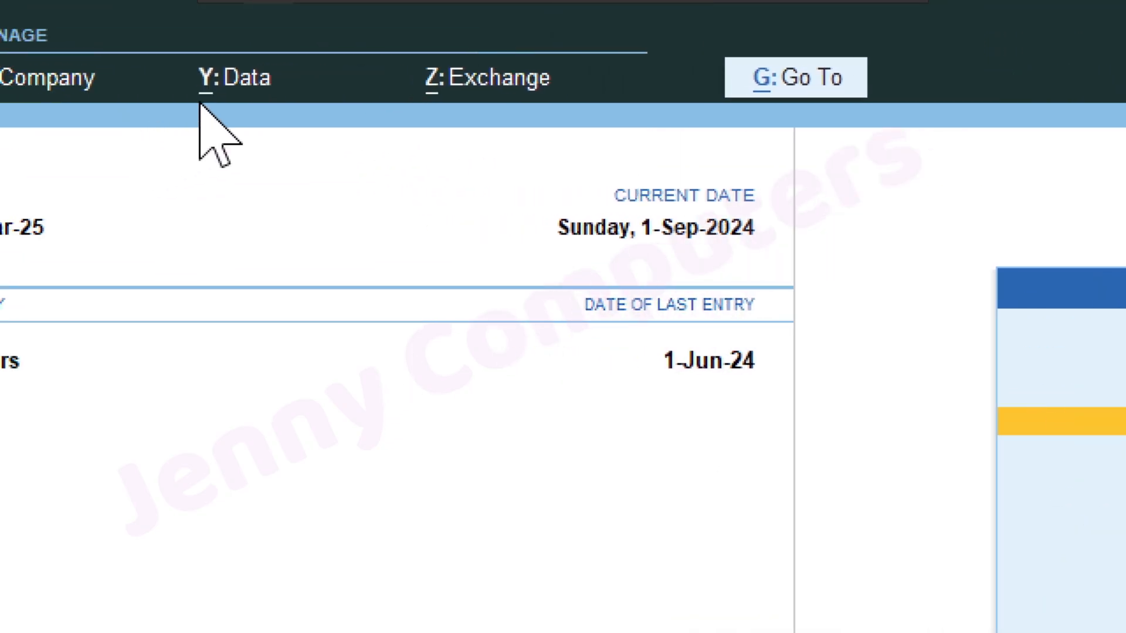
pyautogui.click(216, 89)
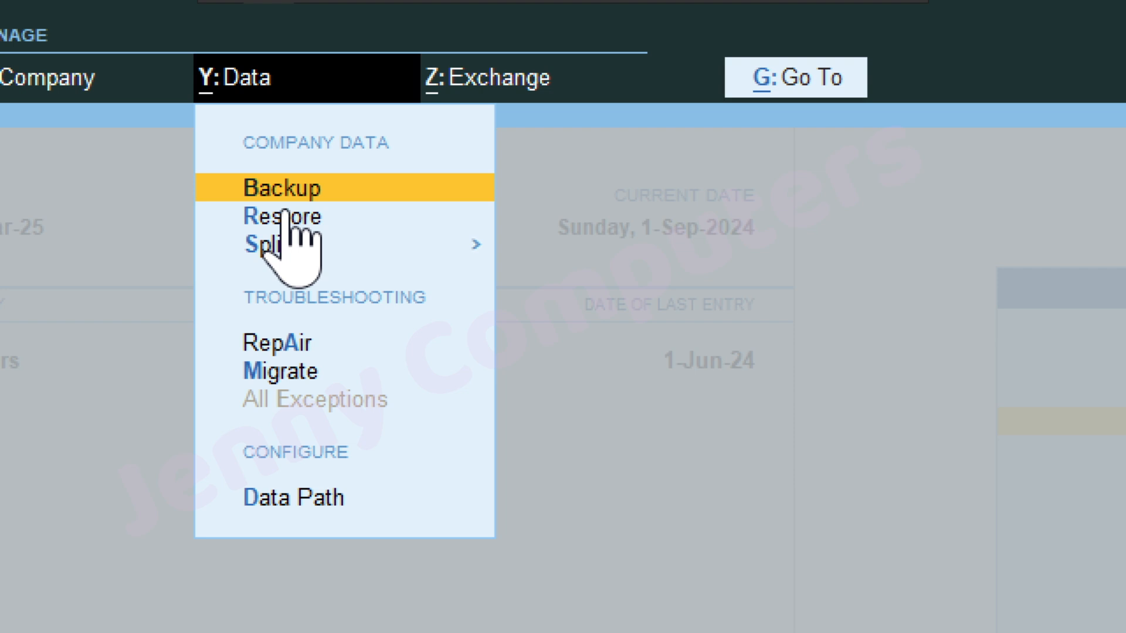
pyautogui.press('Escape')
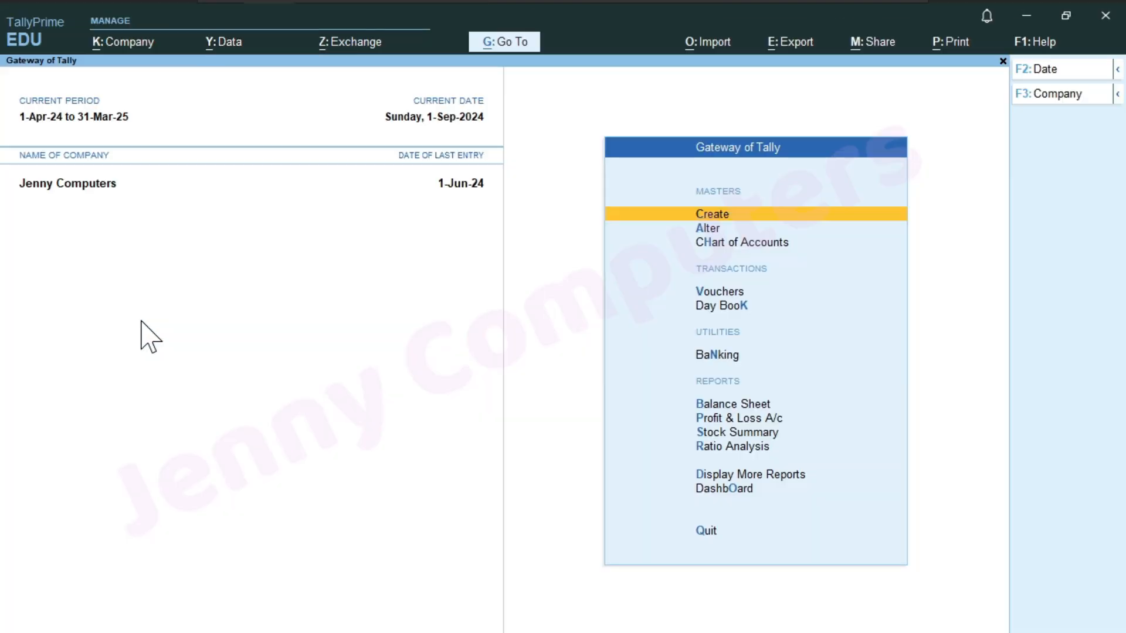
# Step: Switch to File Explorer and open the company data folder C:\Users\Public\TallyPrime\data
pyautogui.press('super+r')
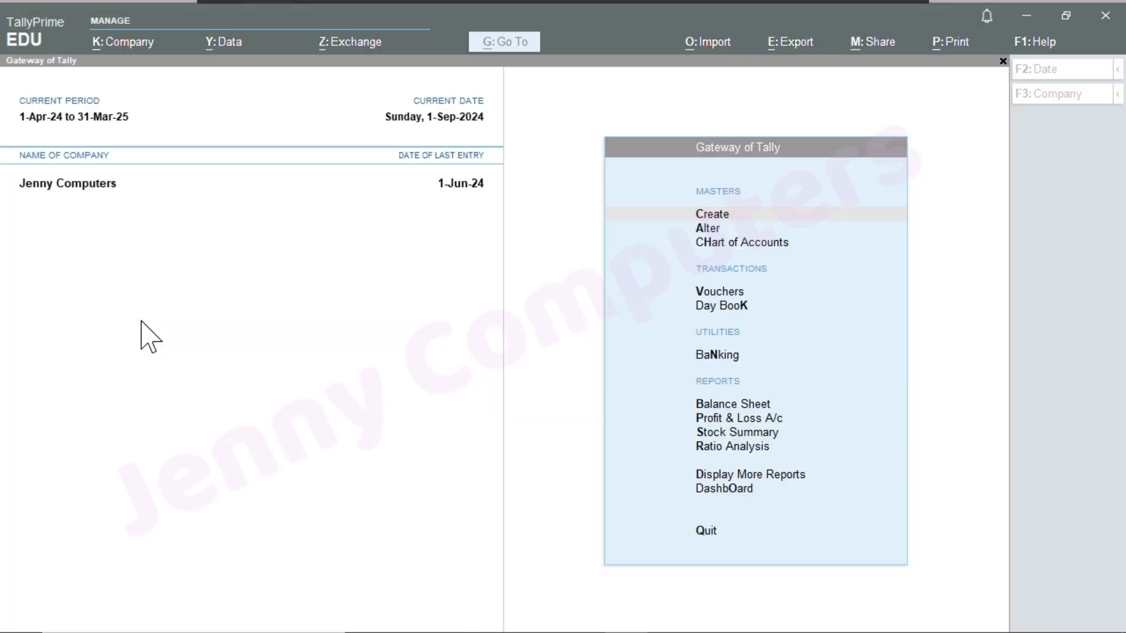
pyautogui.press('Return')
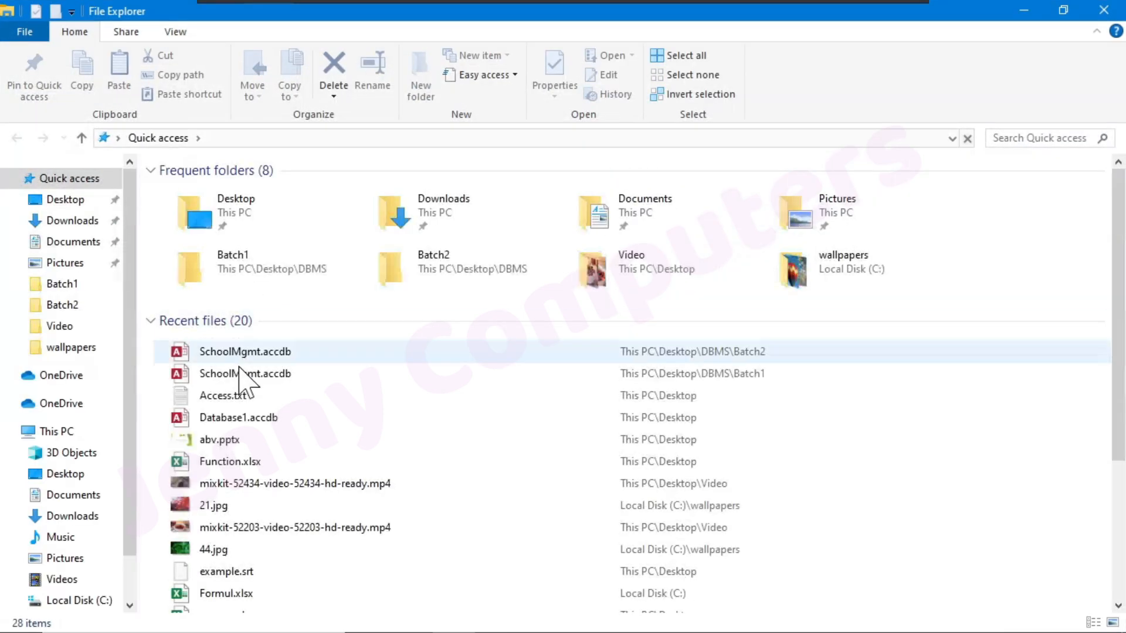
pyautogui.click(38, 582)
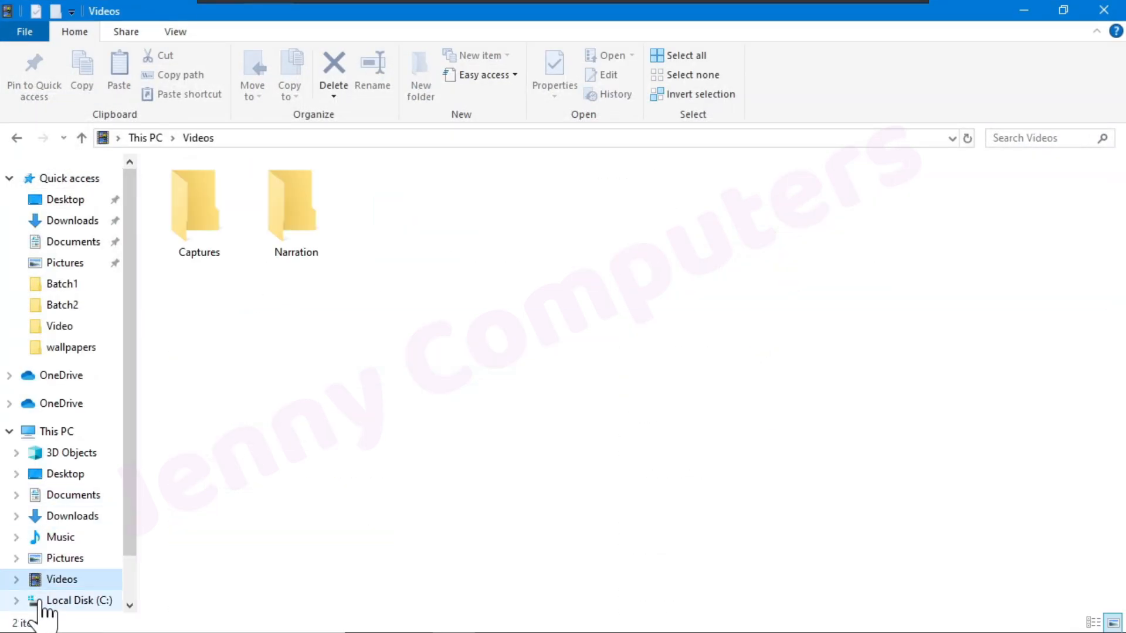
pyautogui.click(39, 600)
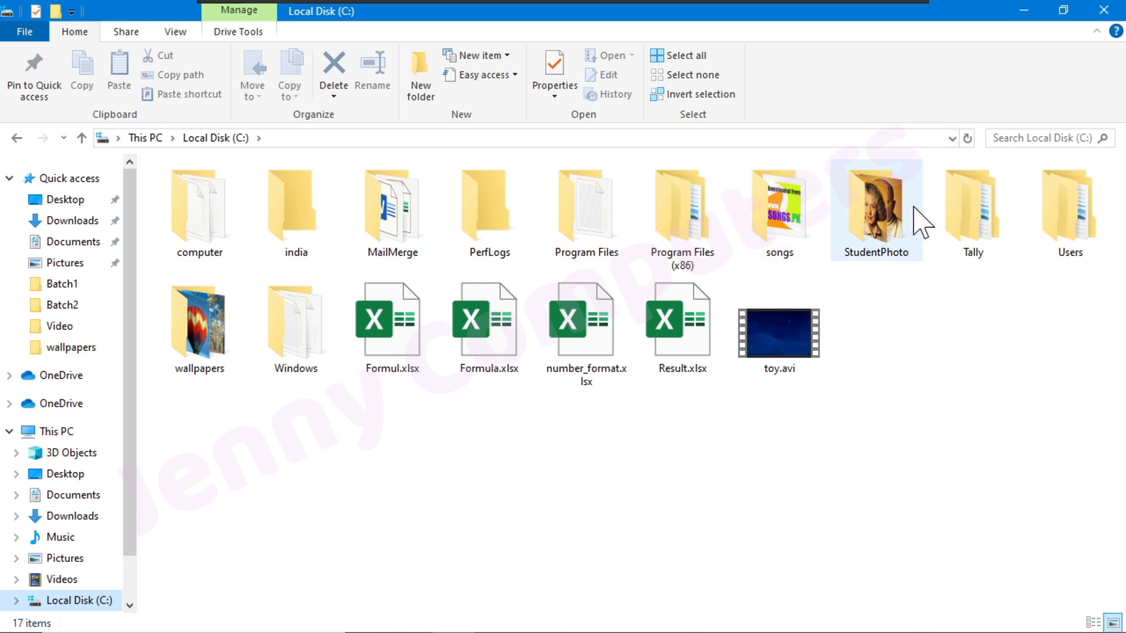
pyautogui.doubleClick(1050, 199)
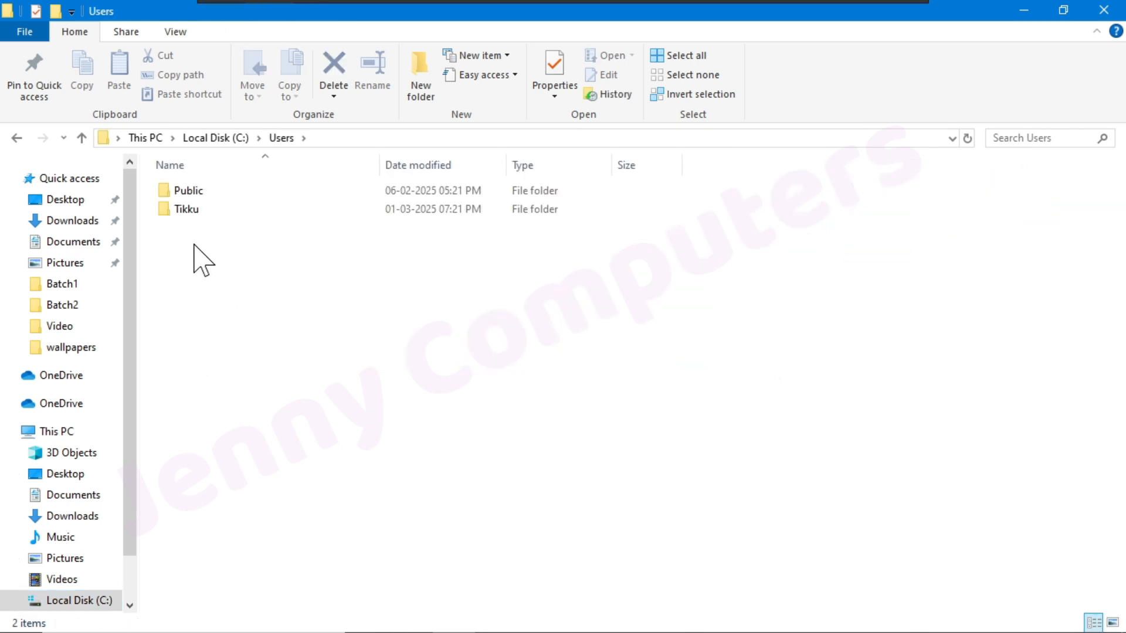
pyautogui.doubleClick(202, 196)
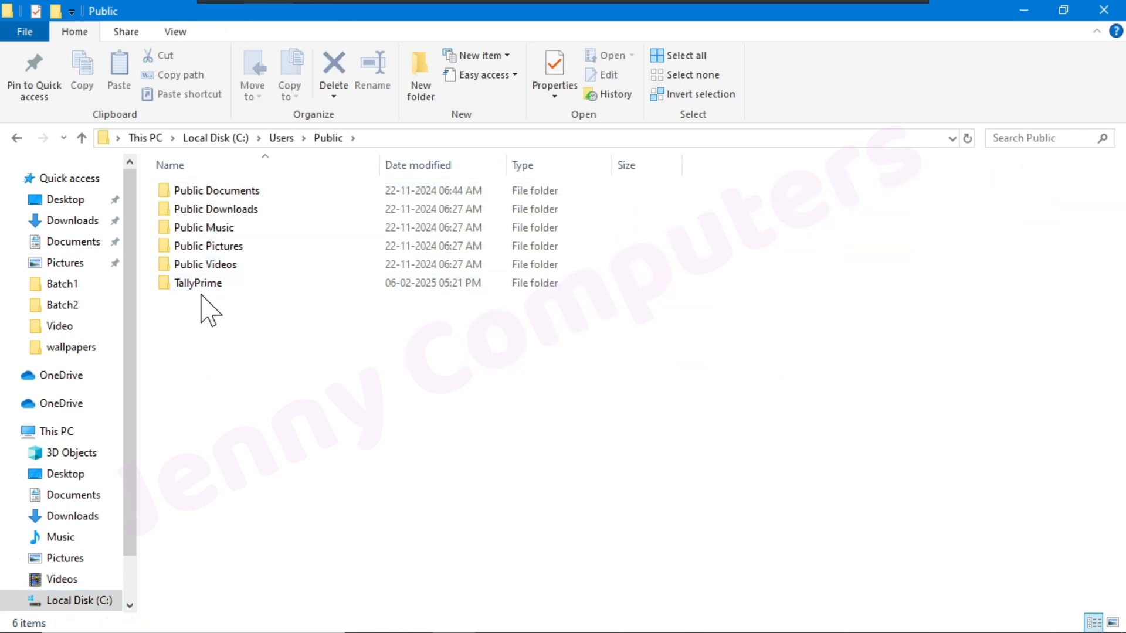
pyautogui.doubleClick(204, 287)
pyautogui.doubleClick(202, 194)
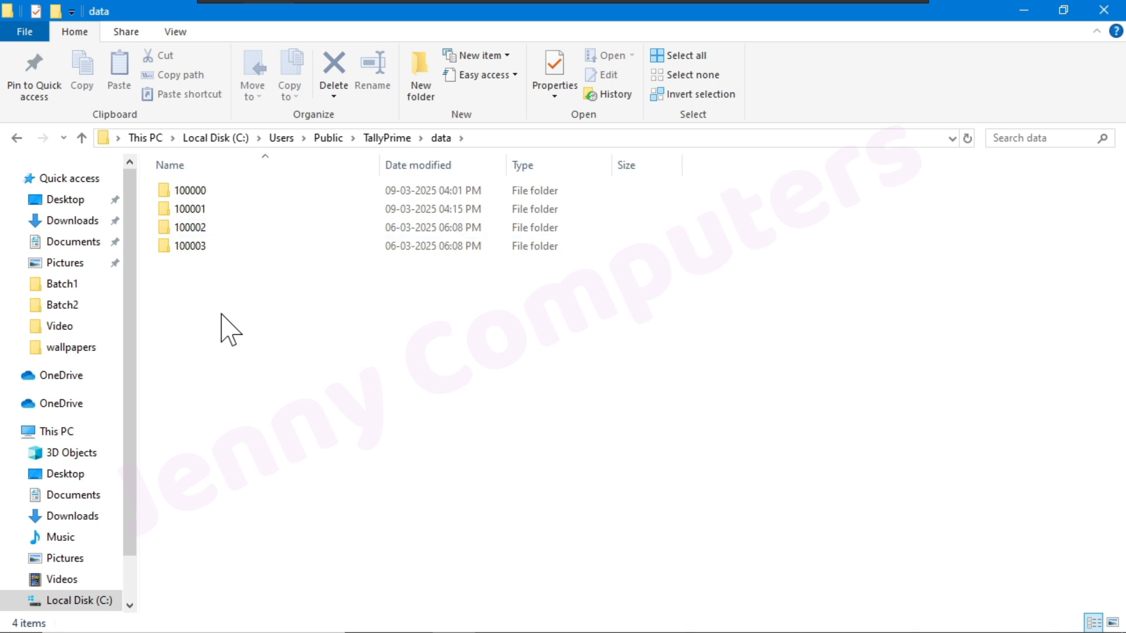
# Step: Examine the files inside company folder 100000 and compare with the other company folders in the data directory
pyautogui.click(221, 195)
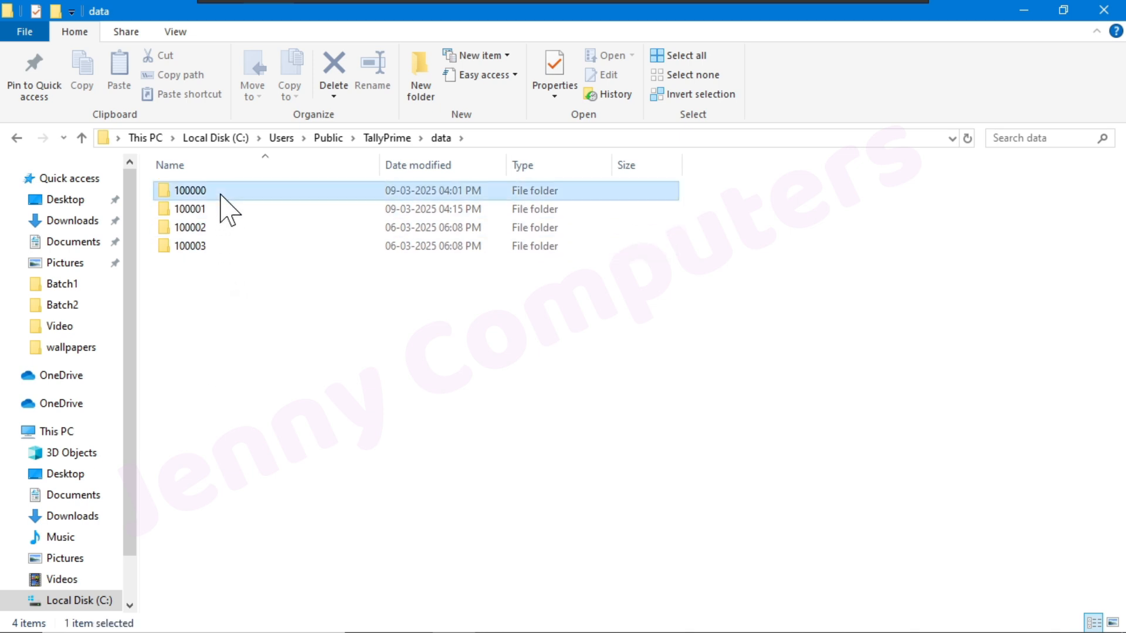
pyautogui.doubleClick(221, 196)
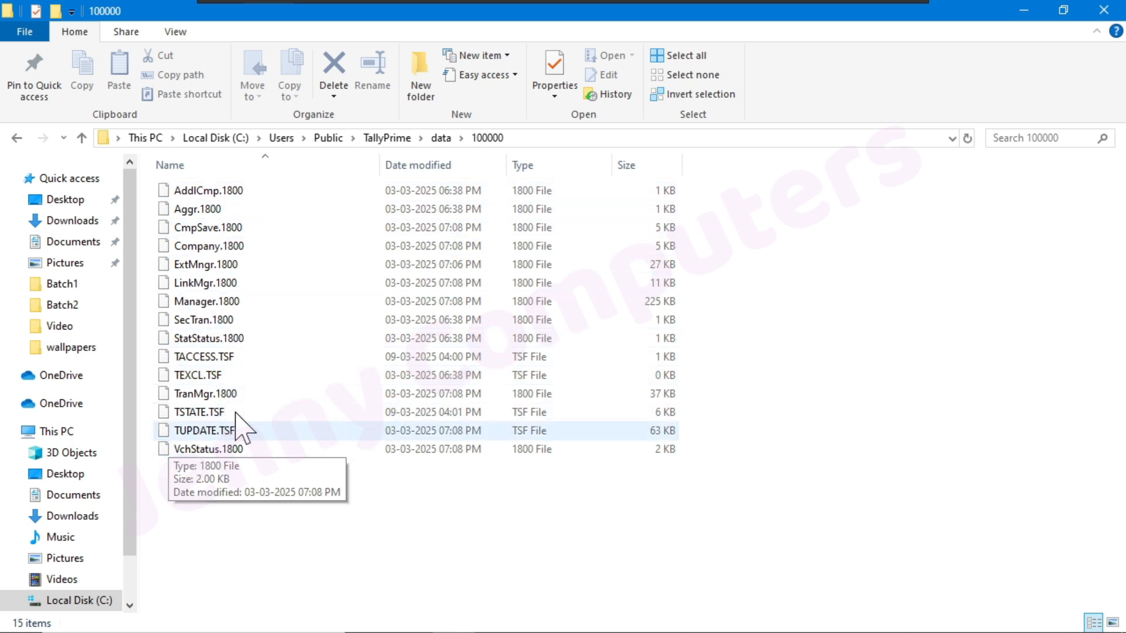
pyautogui.click(445, 138)
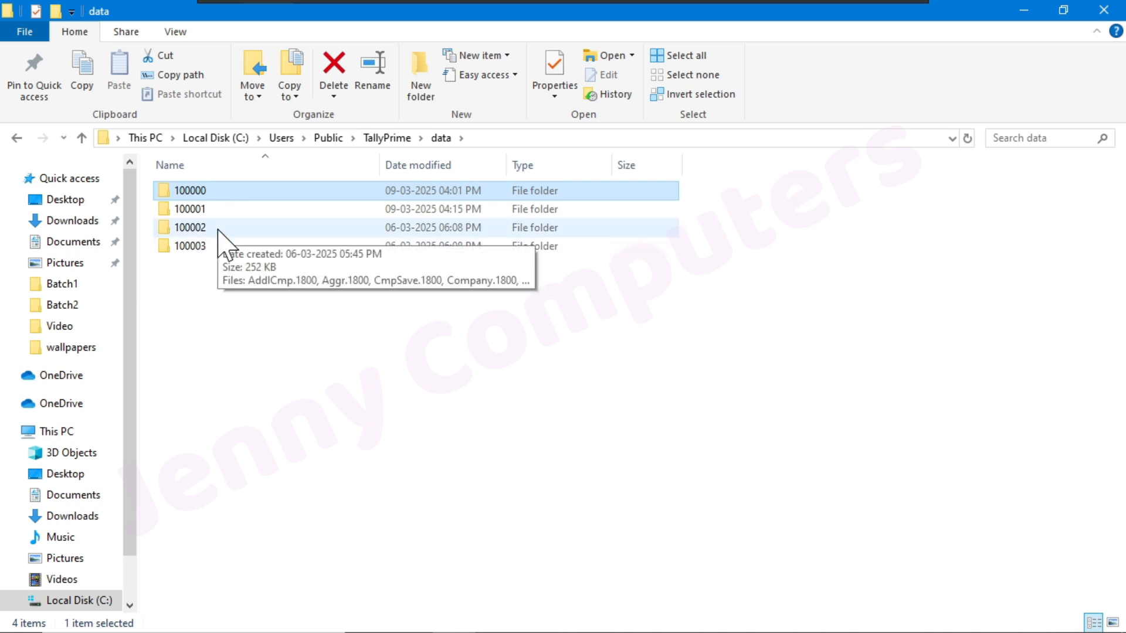
pyautogui.doubleClick(209, 190)
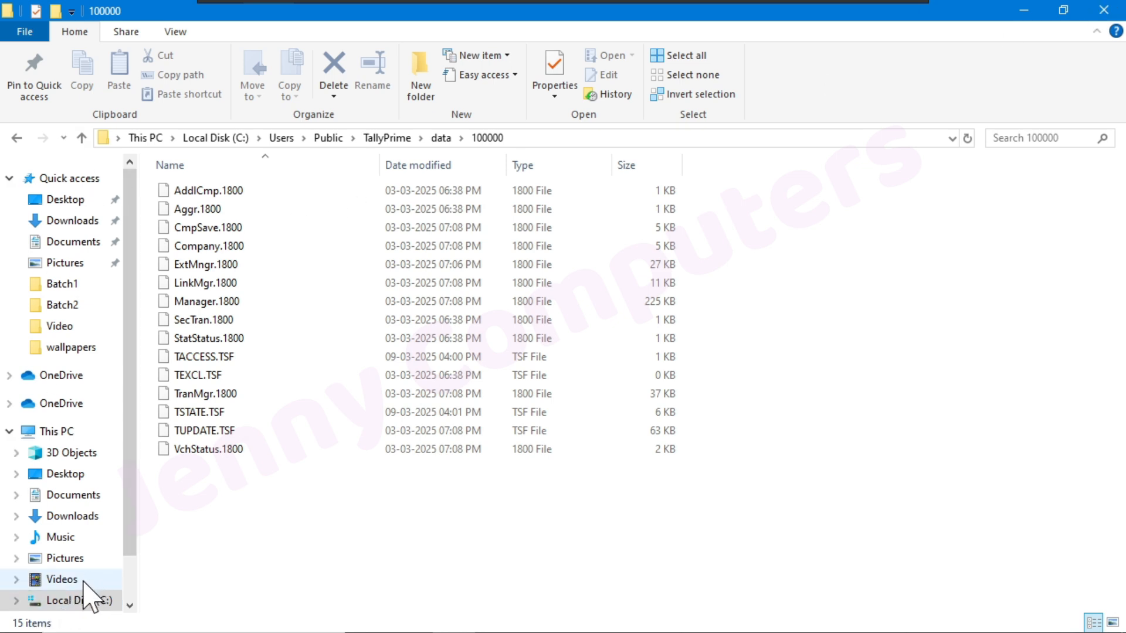
# Step: Check the contents of the Tally folder on Local Disk (C:), then close File Explorer
pyautogui.click(85, 601)
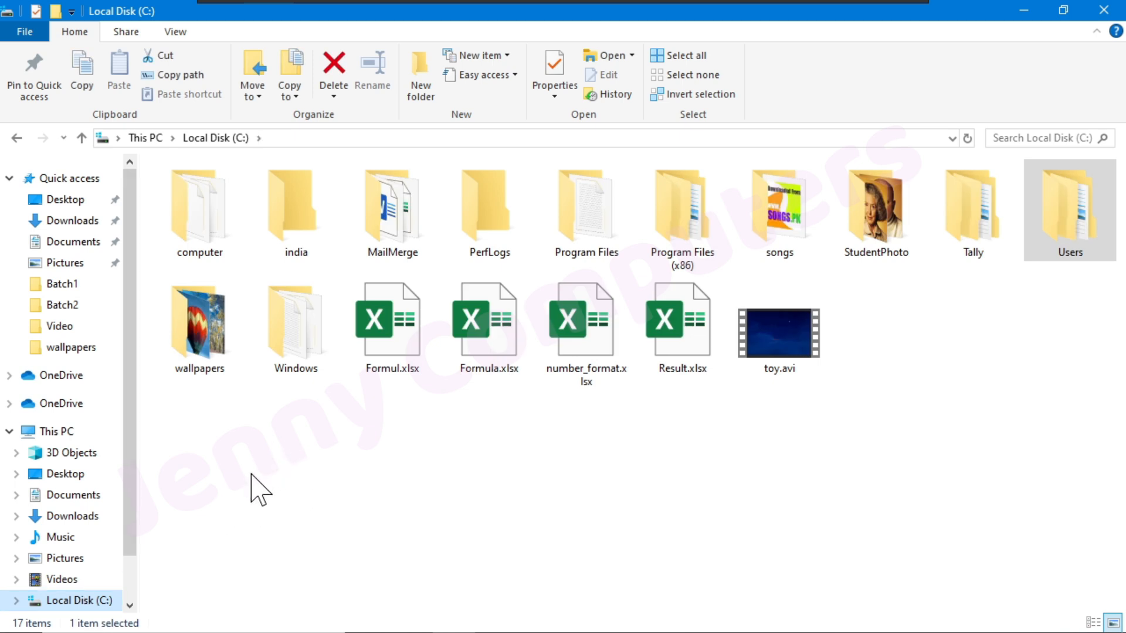
pyautogui.doubleClick(987, 248)
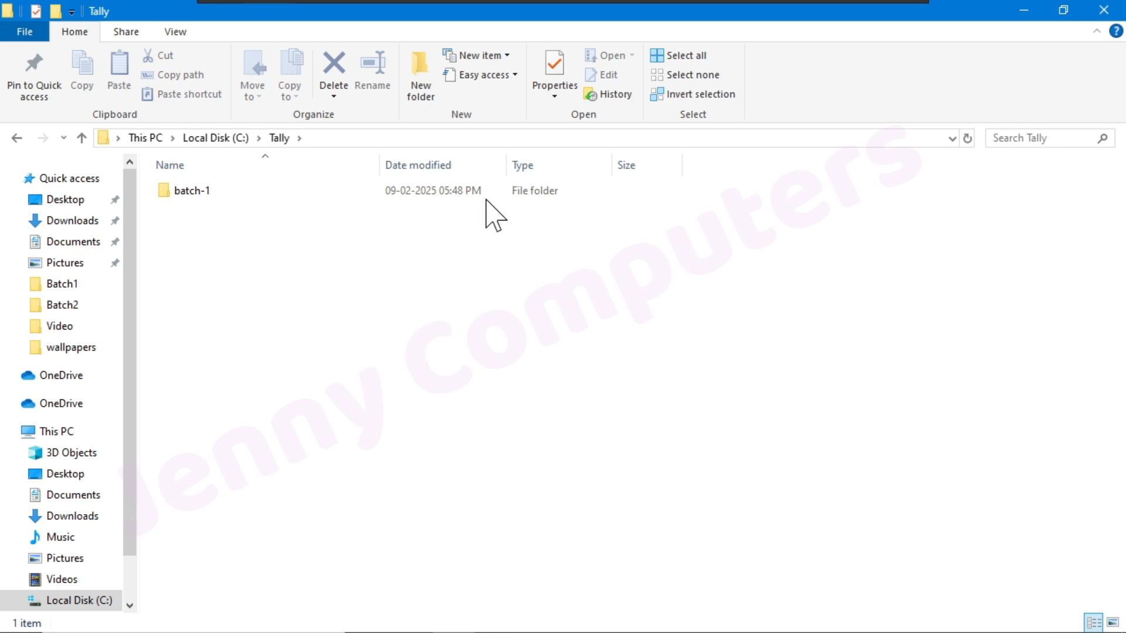
pyautogui.click(81, 140)
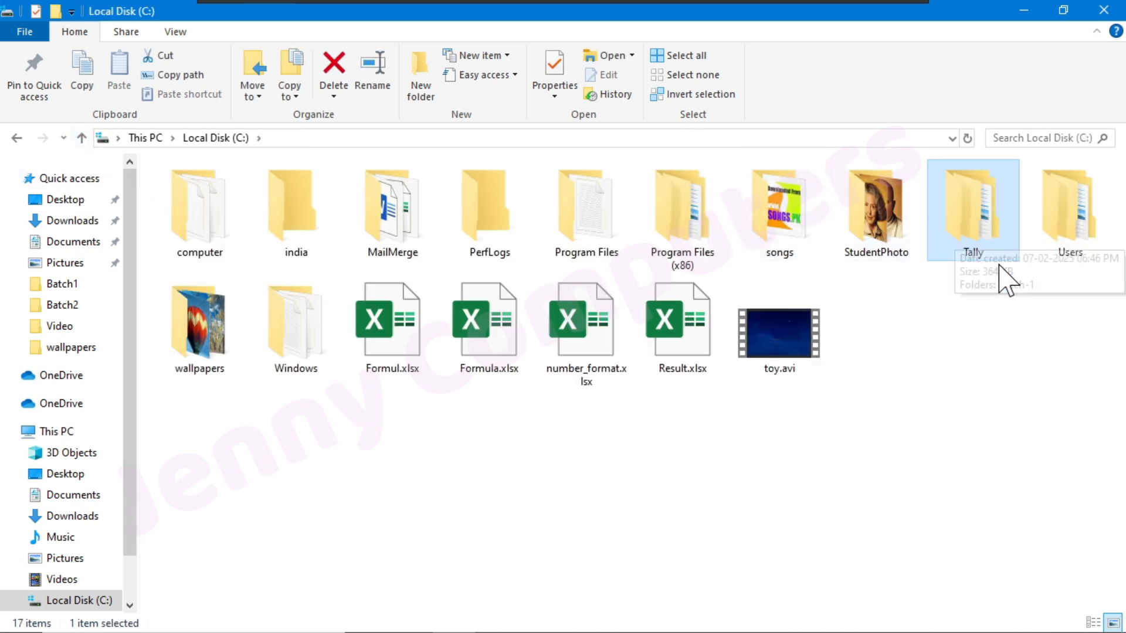
pyautogui.click(1102, 10)
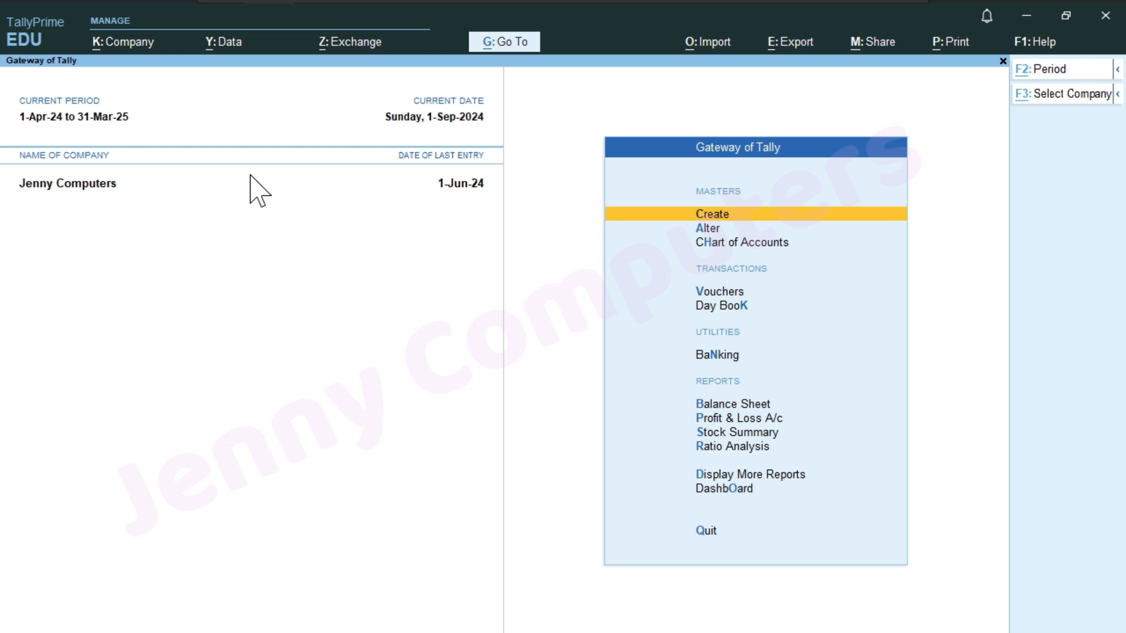
# Step: Start a company data backup with C:\Tally as the backup destination path
pyautogui.hotkey('alt', 'y')
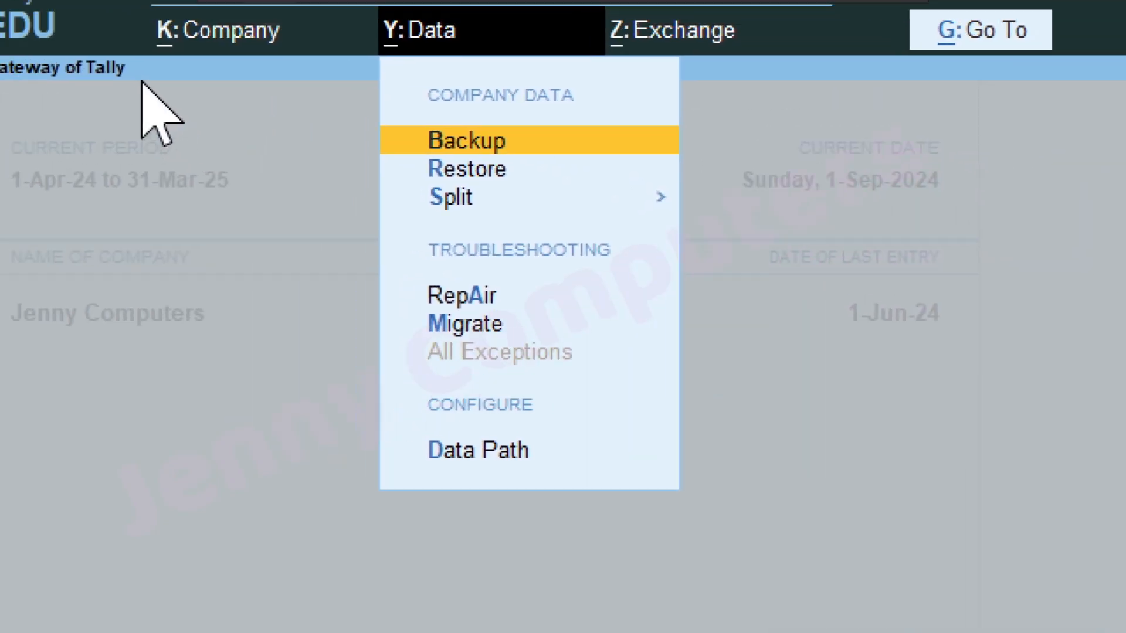
pyautogui.press('Return')
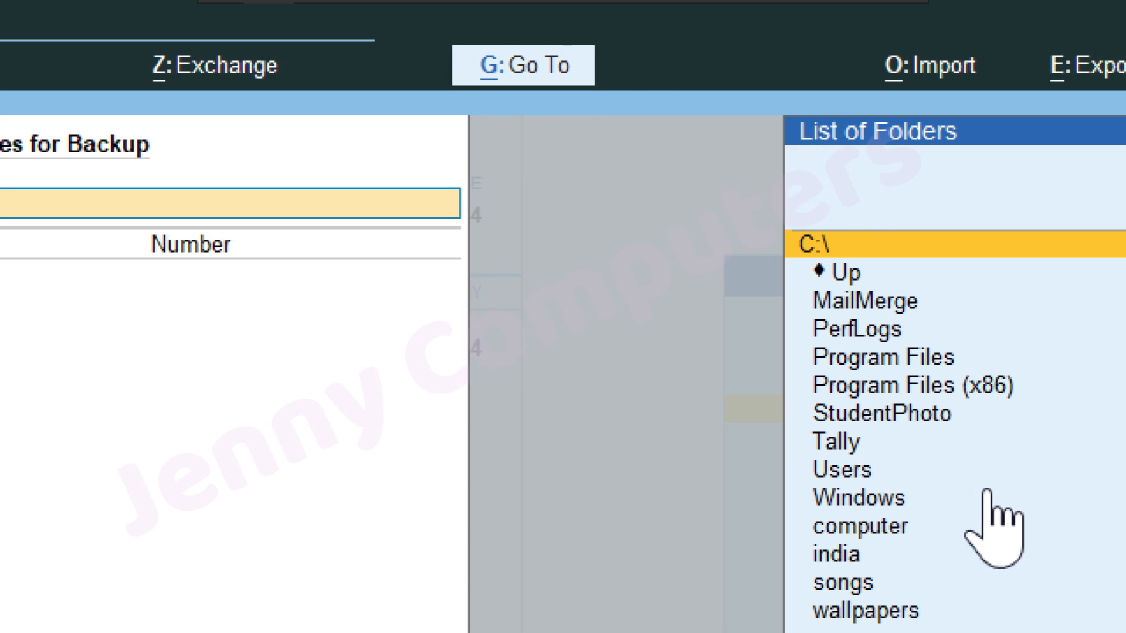
pyautogui.press('Down')
pyautogui.press('Down')
pyautogui.press('Down')
pyautogui.press('Down')
pyautogui.press('Down')
pyautogui.press('Down')
pyautogui.press('Down')
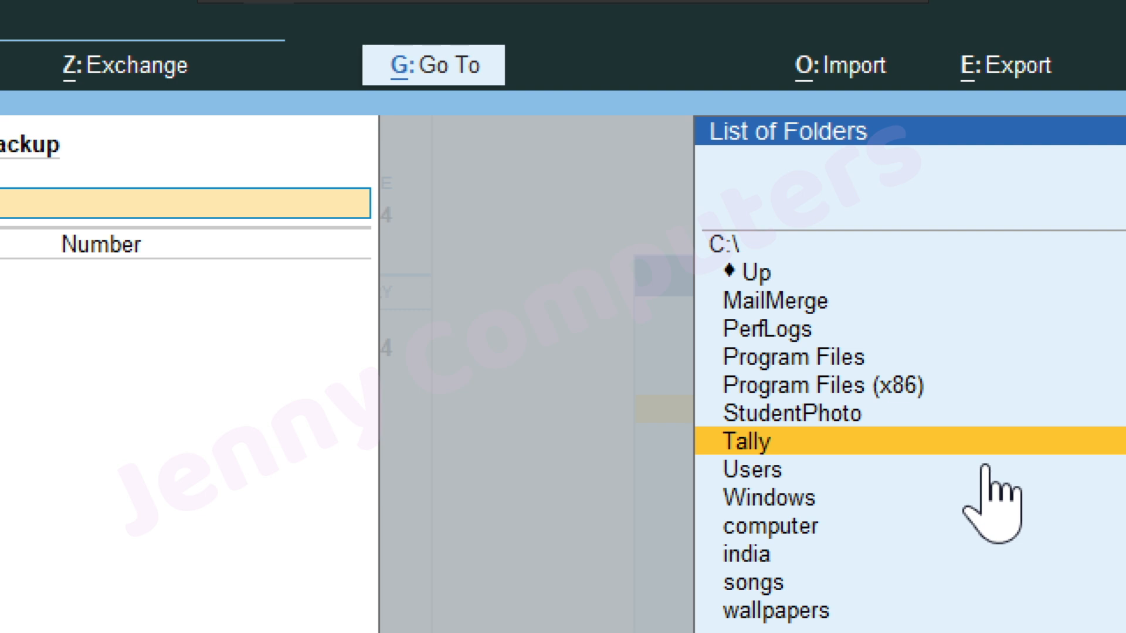
pyautogui.press('Return')
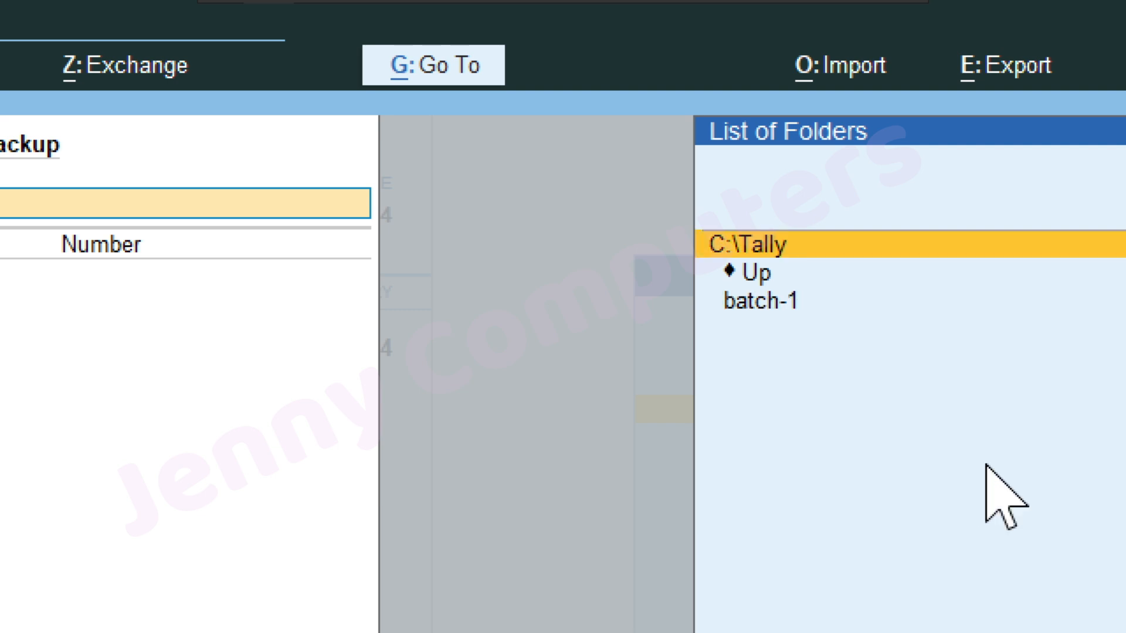
pyautogui.click(762, 248)
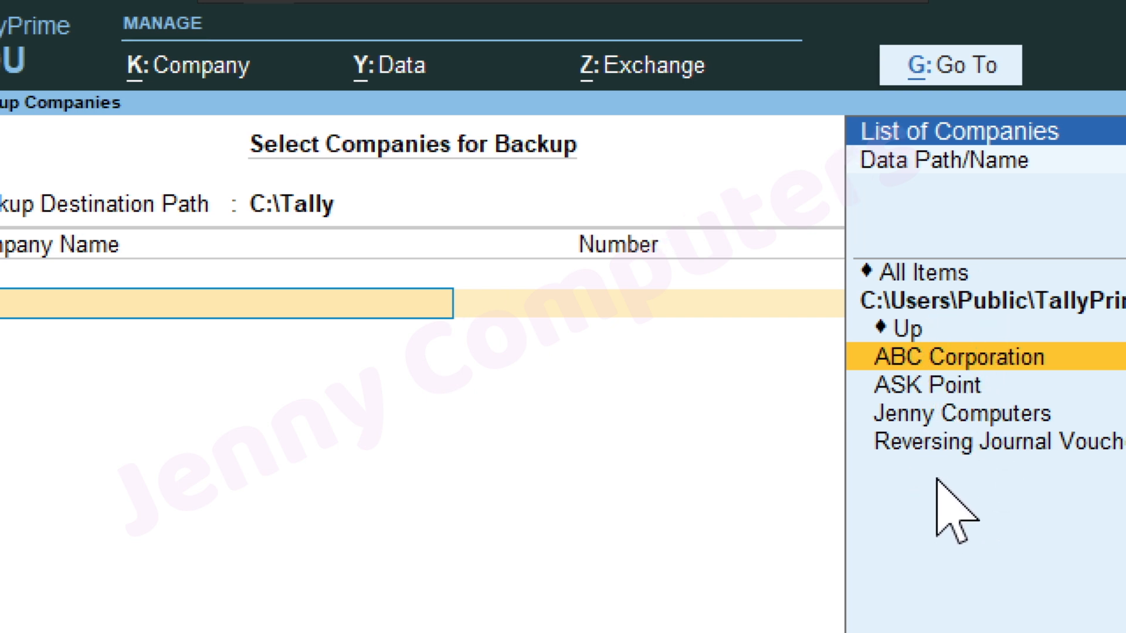
# Step: Select only Jenny Computers for the backup, end the company list and run the backup
pyautogui.press('Down')
pyautogui.press('Down')
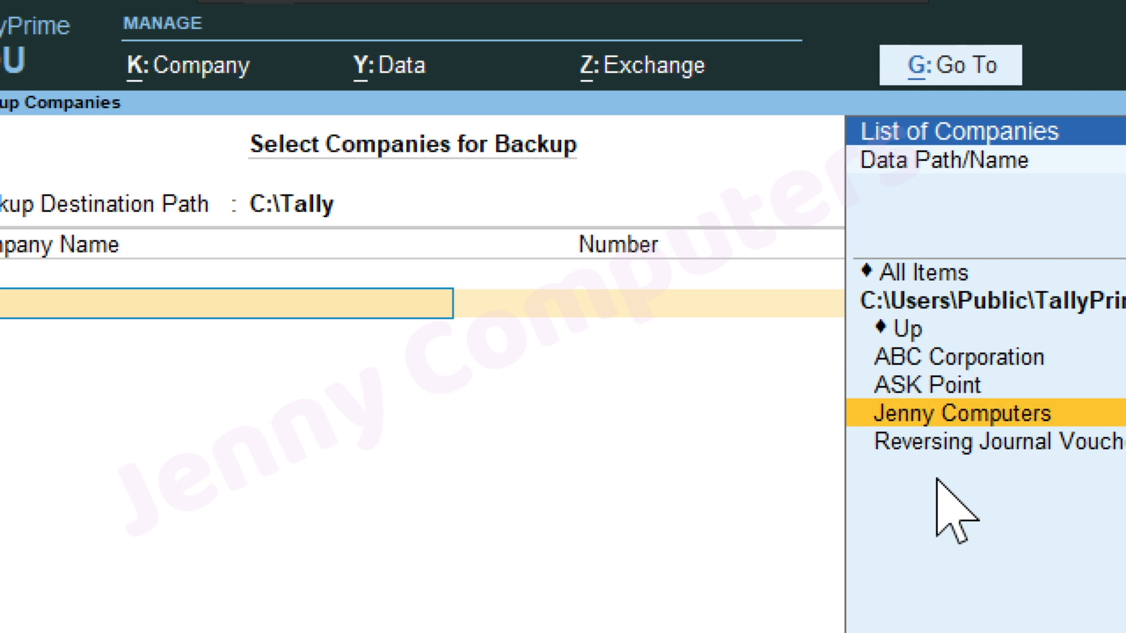
pyautogui.press('Return')
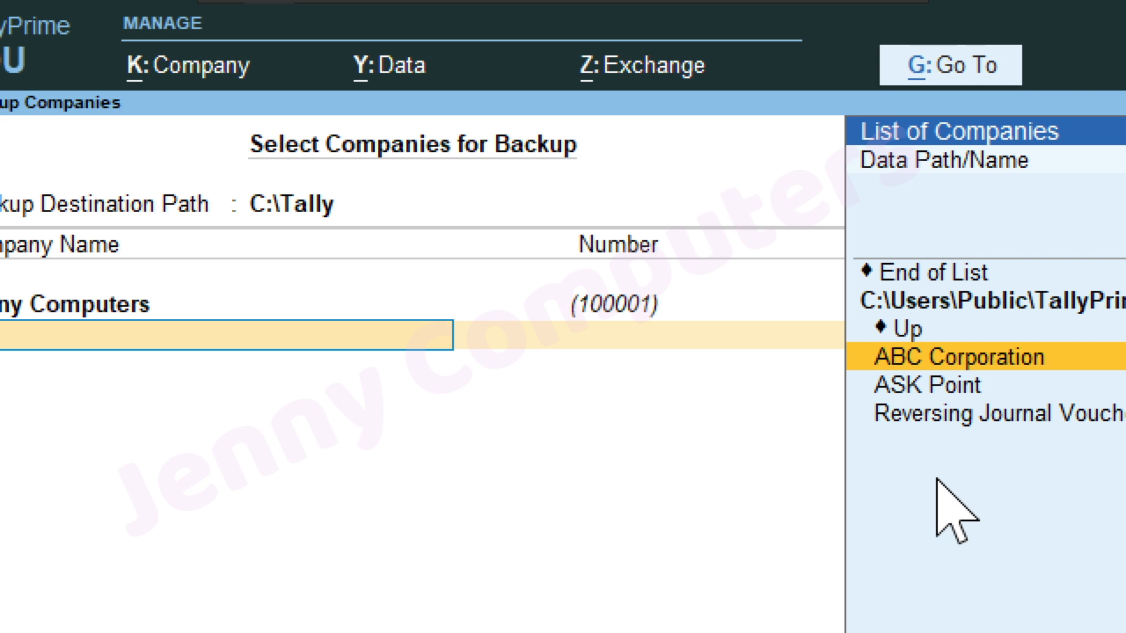
pyautogui.press('Up')
pyautogui.press('Up')
pyautogui.press('Up')
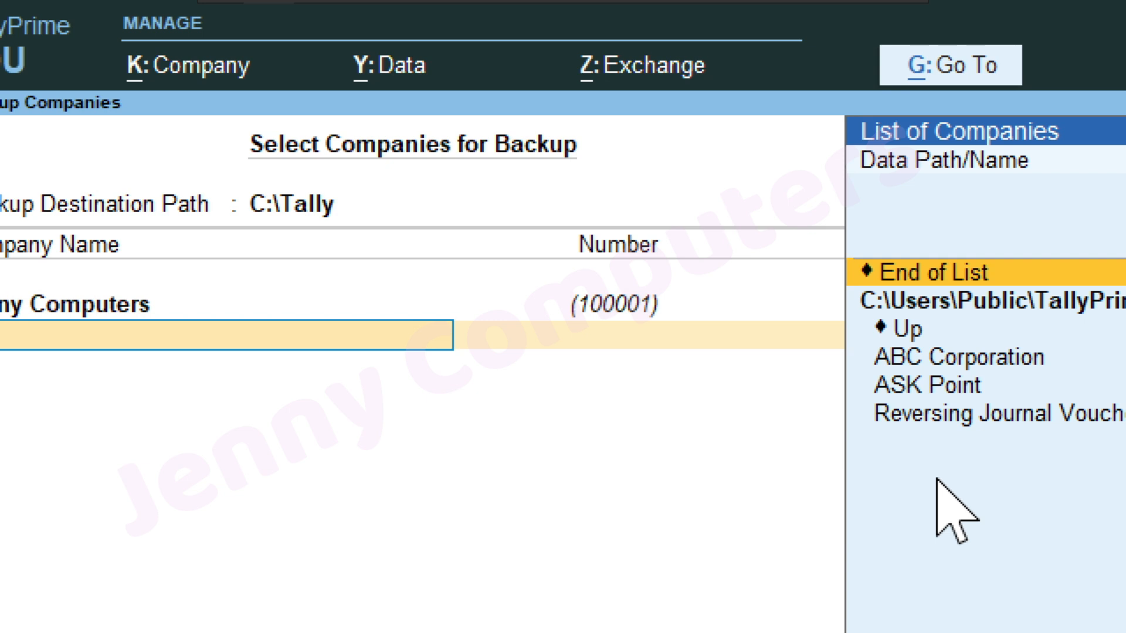
pyautogui.press('Return')
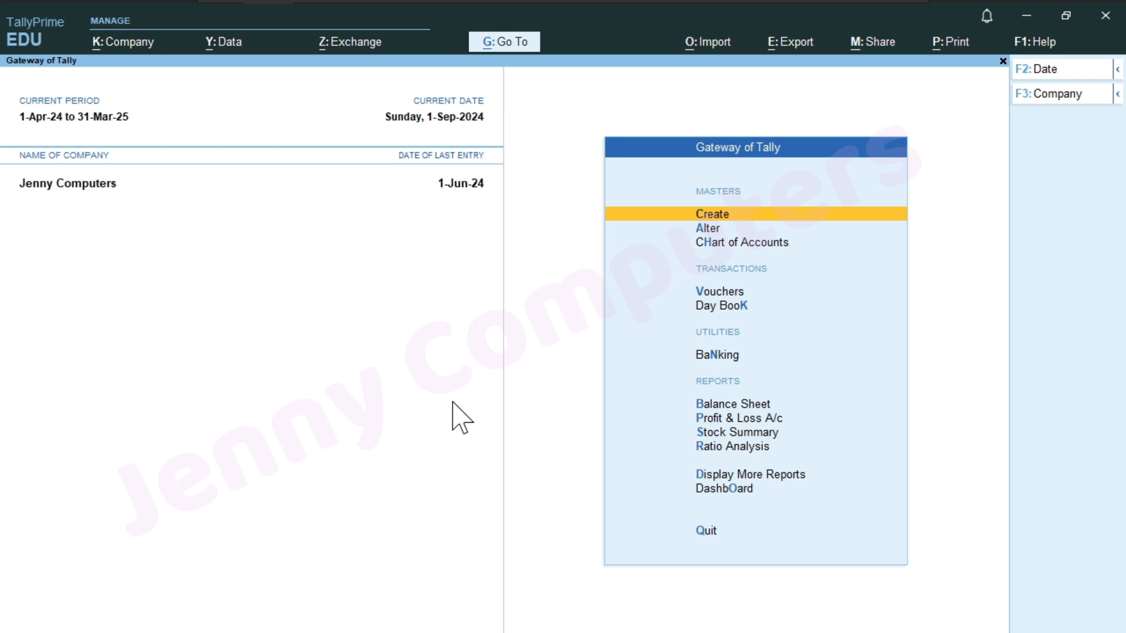
# Step: Inspect the backup file in C:\Tally using File Explorer, and return to TallyPrime
pyautogui.press('super+e')
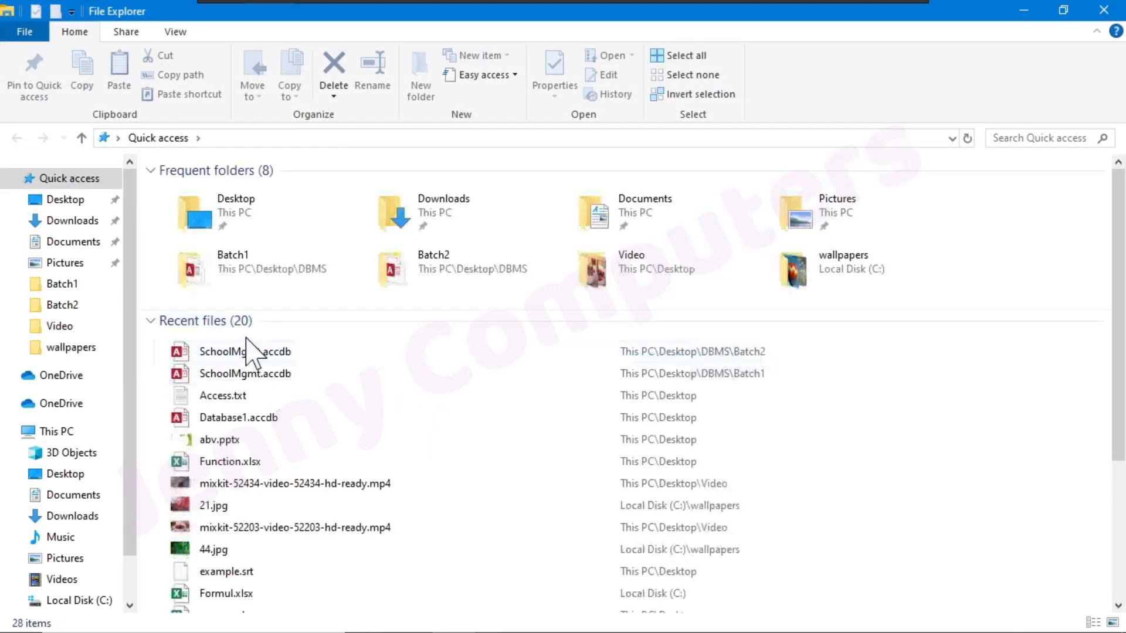
pyautogui.click(69, 600)
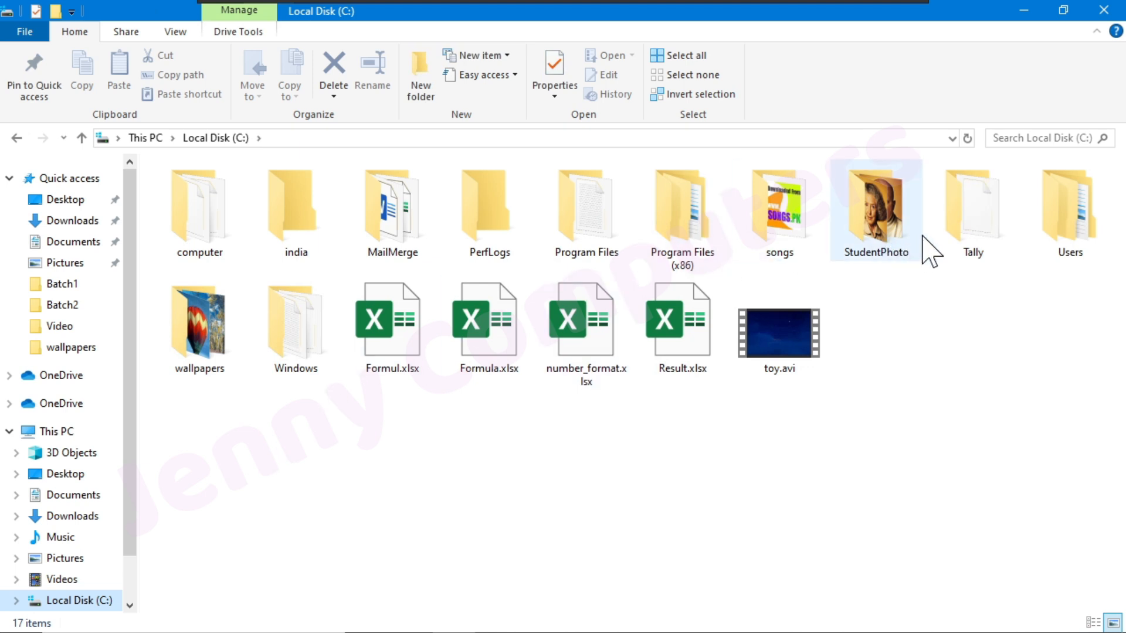
pyautogui.doubleClick(975, 219)
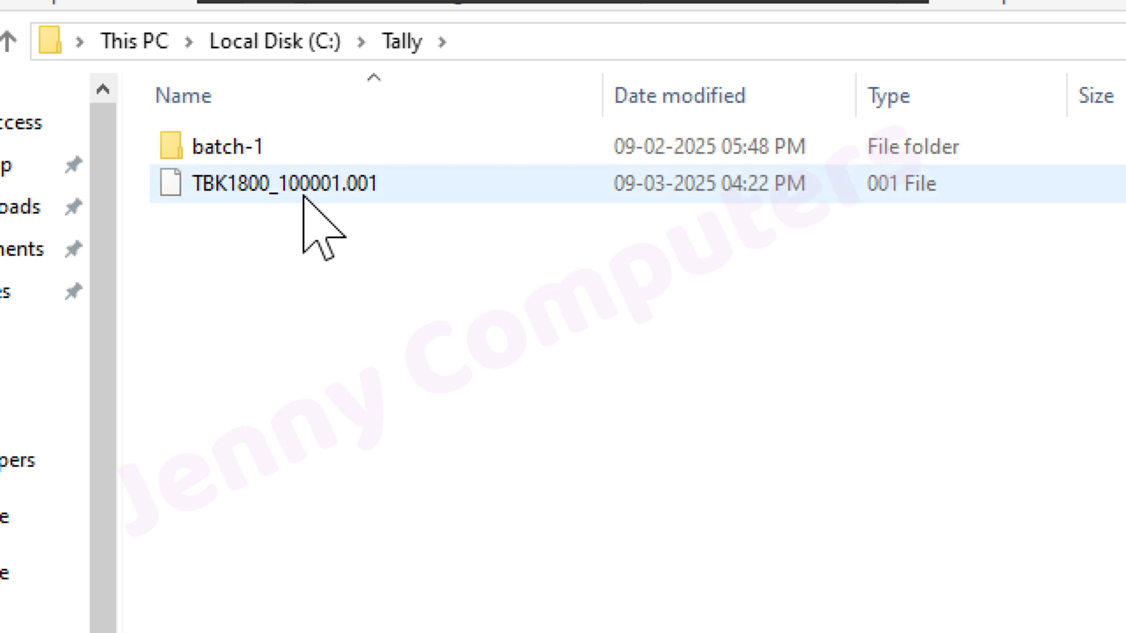
pyautogui.moveTo(304, 197)
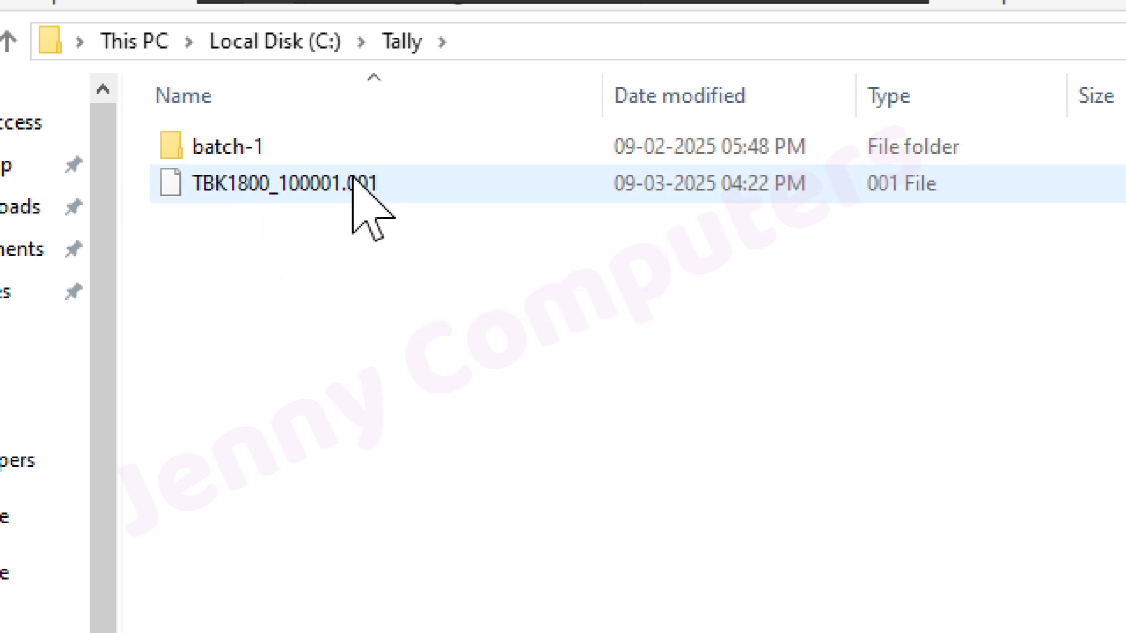
pyautogui.moveTo(354, 174)
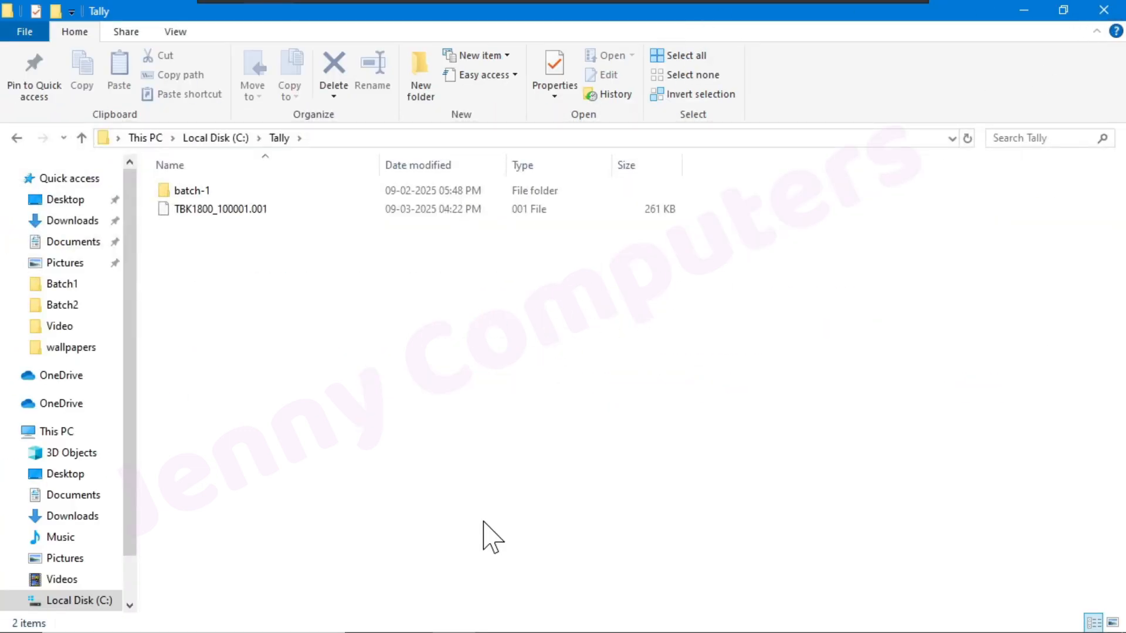
pyautogui.click(1103, 10)
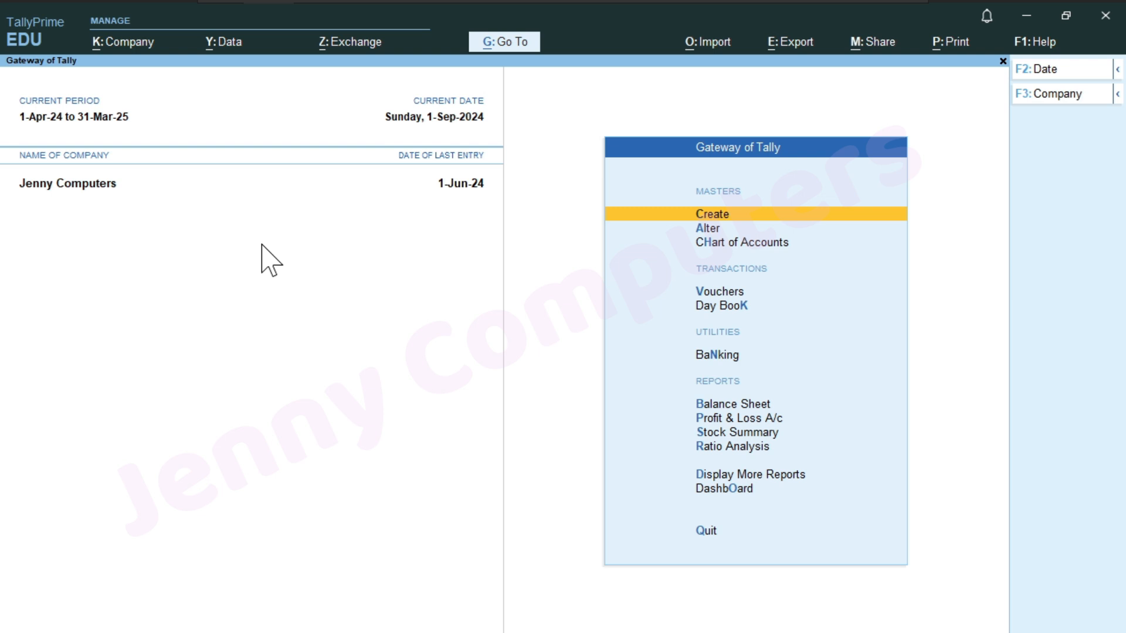
# Step: Open the company alteration form for Jenny Computers and delete the company, confirming both deletion questions
pyautogui.hotkey('alt', 'k')
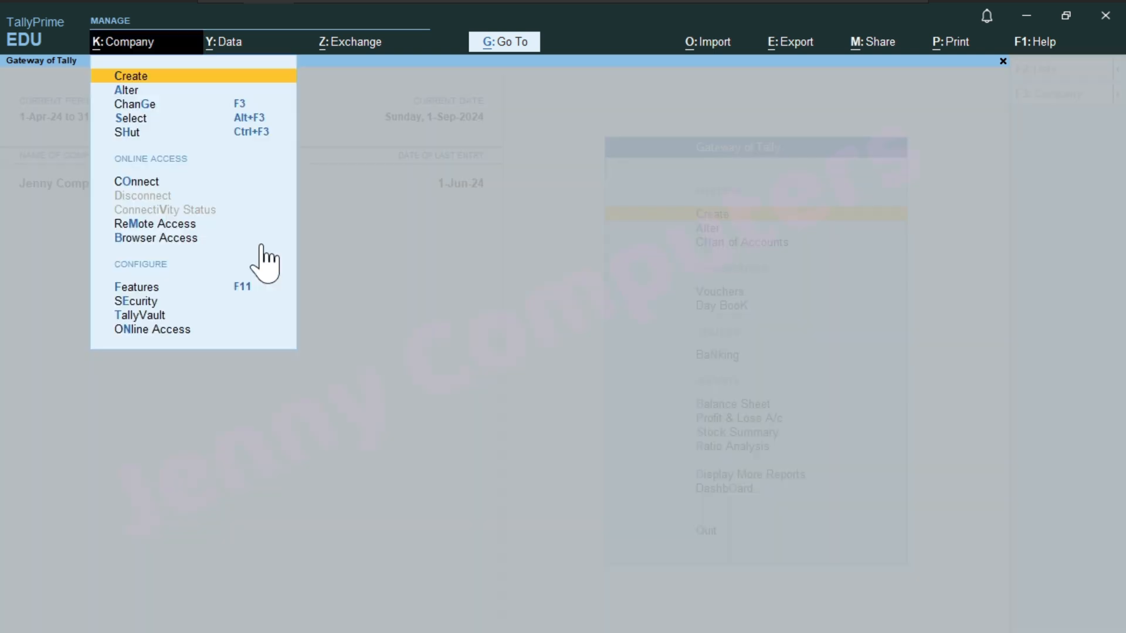
pyautogui.press('Down')
pyautogui.press('Return')
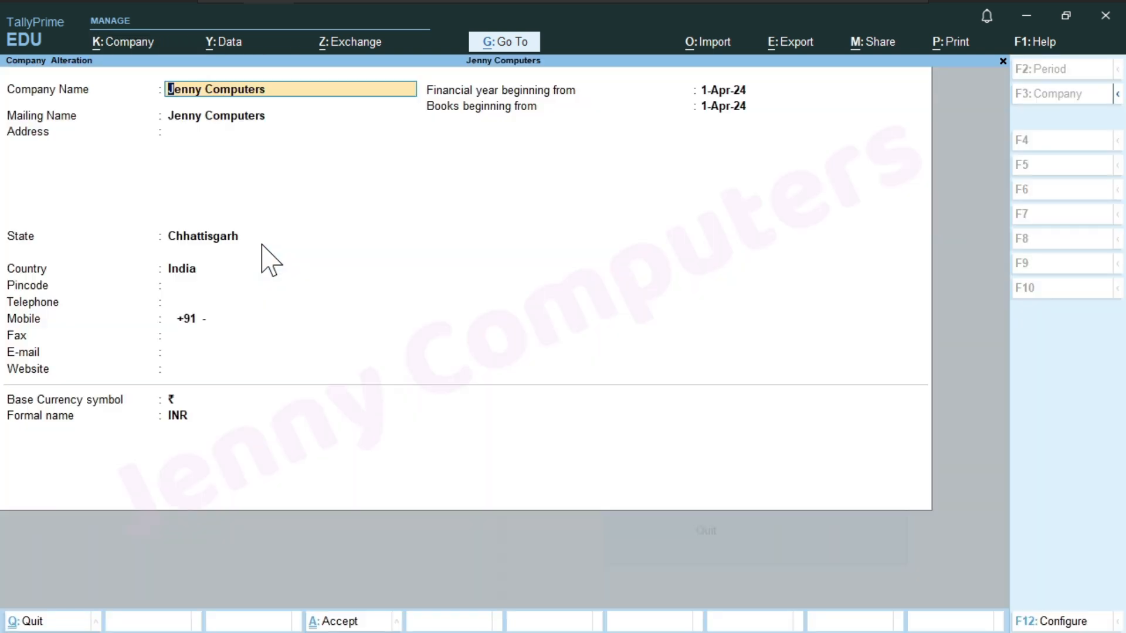
pyautogui.hotkey('alt', 'd')
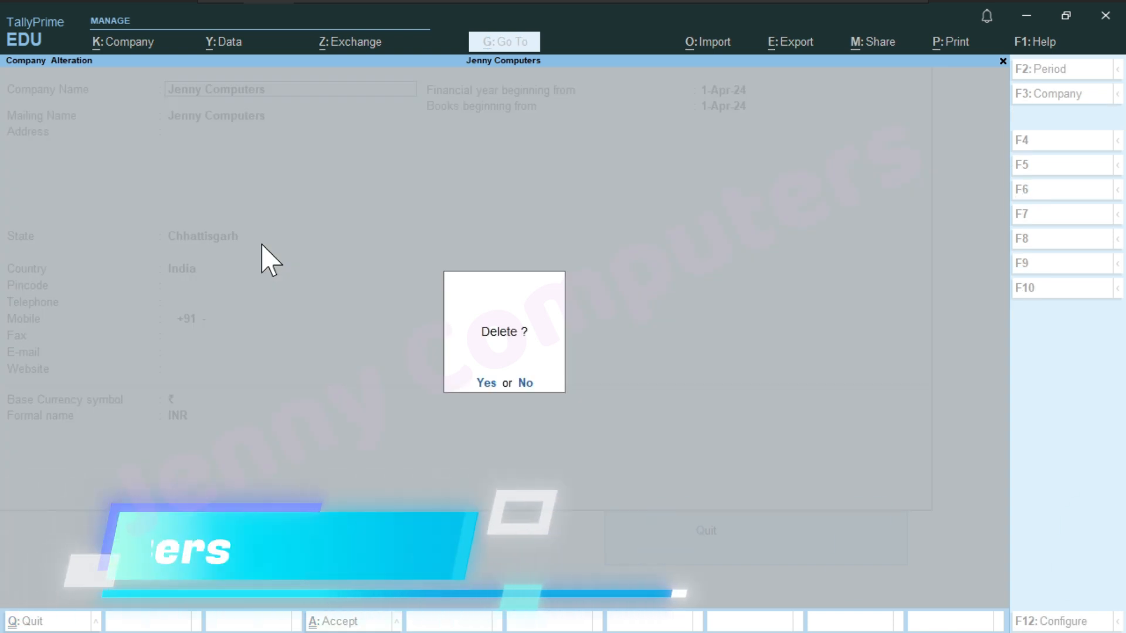
pyautogui.press('y')
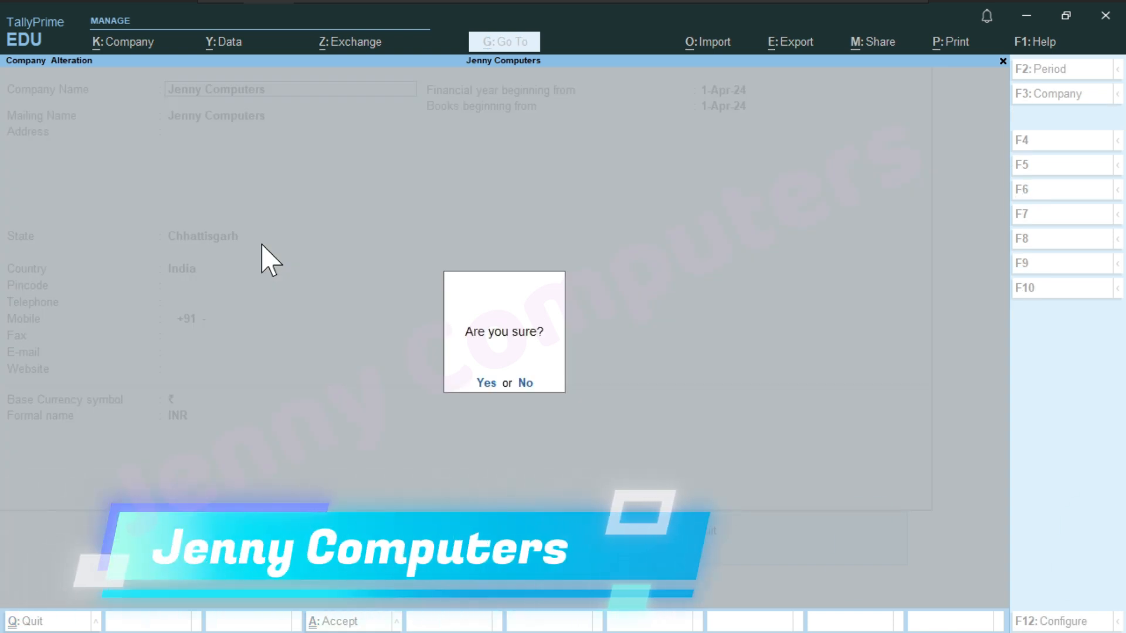
pyautogui.press('y')
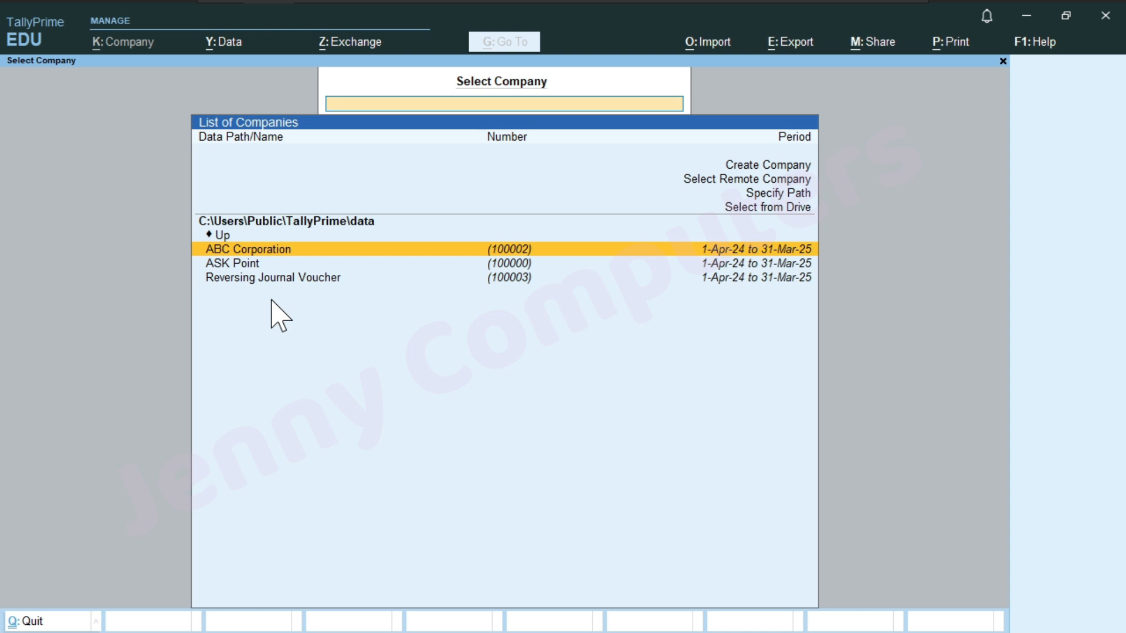
# Step: Start a company data restore and choose the C:\Tally folder as the backup source
pyautogui.hotkey('alt', 'y')
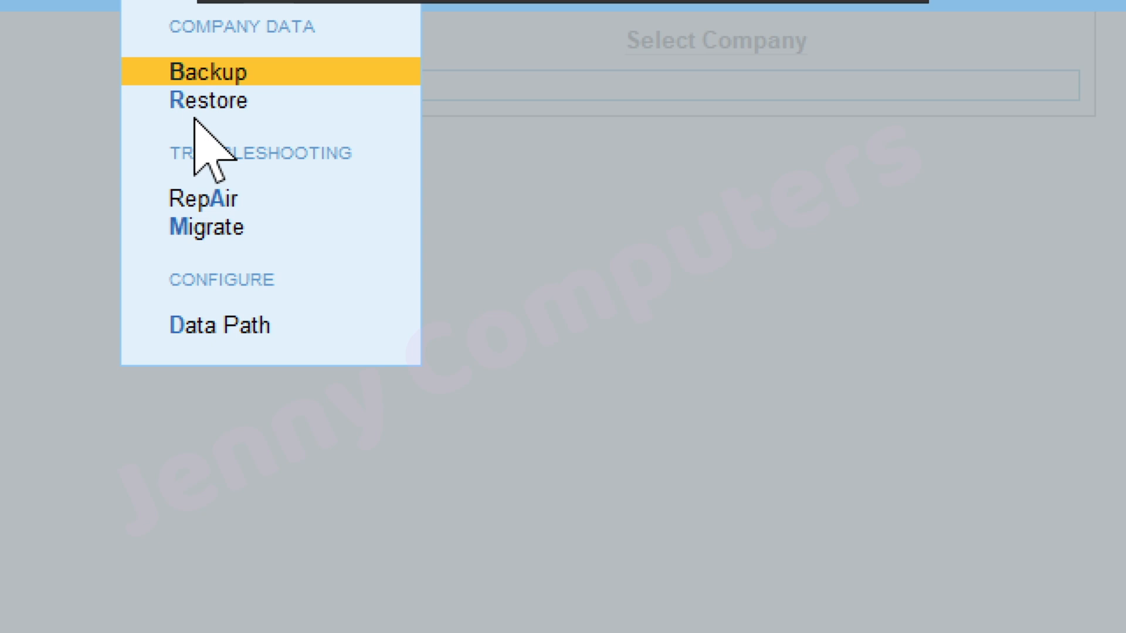
pyautogui.press('Down')
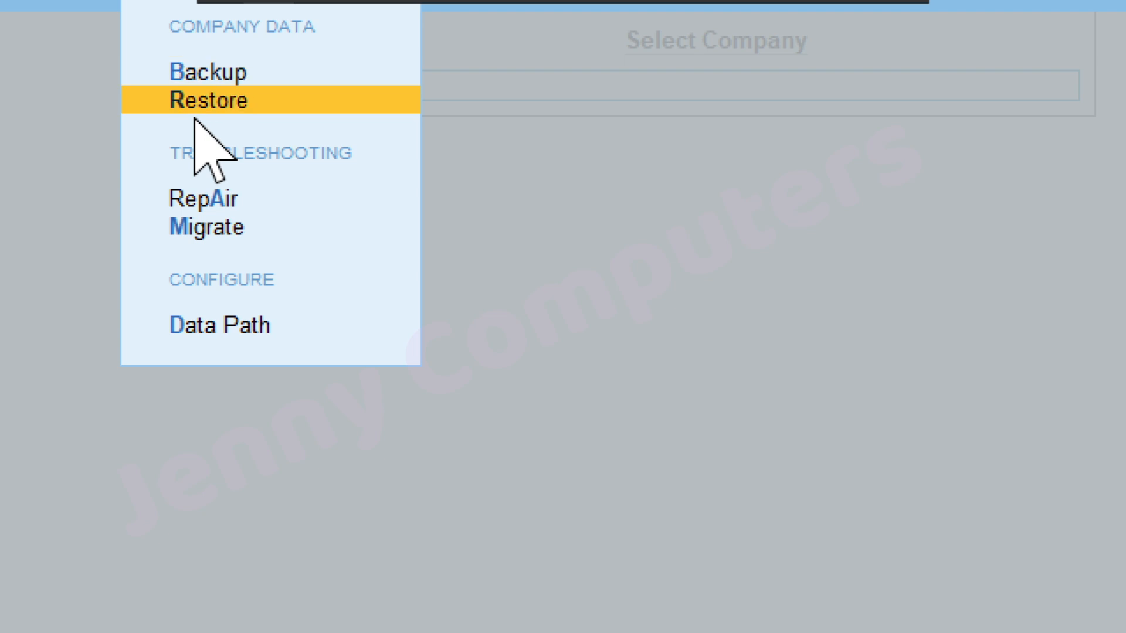
pyautogui.click(193, 115)
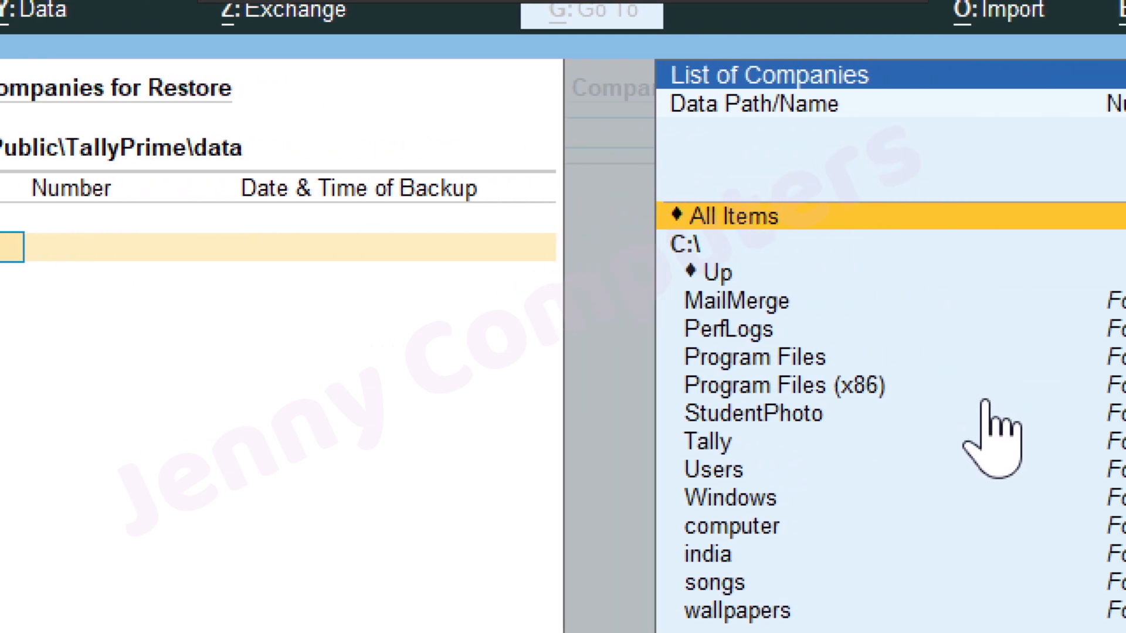
pyautogui.press('Down')
pyautogui.press('Down')
pyautogui.press('Down')
pyautogui.press('Down')
pyautogui.press('Down')
pyautogui.press('Down')
pyautogui.press('Down')
pyautogui.press('Down')
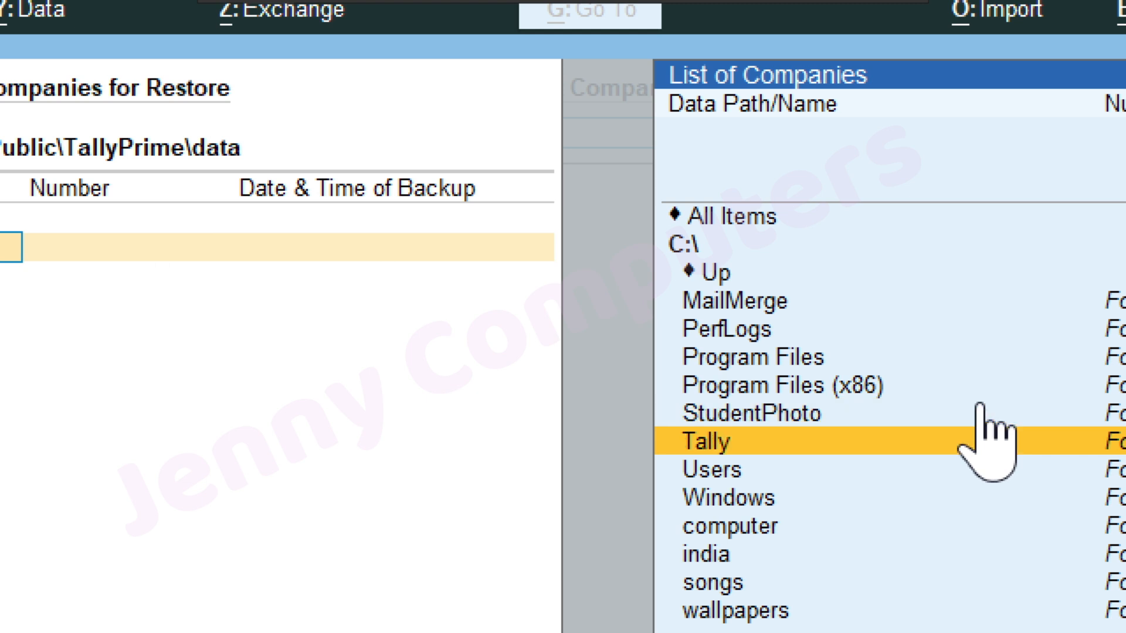
pyautogui.press('Return')
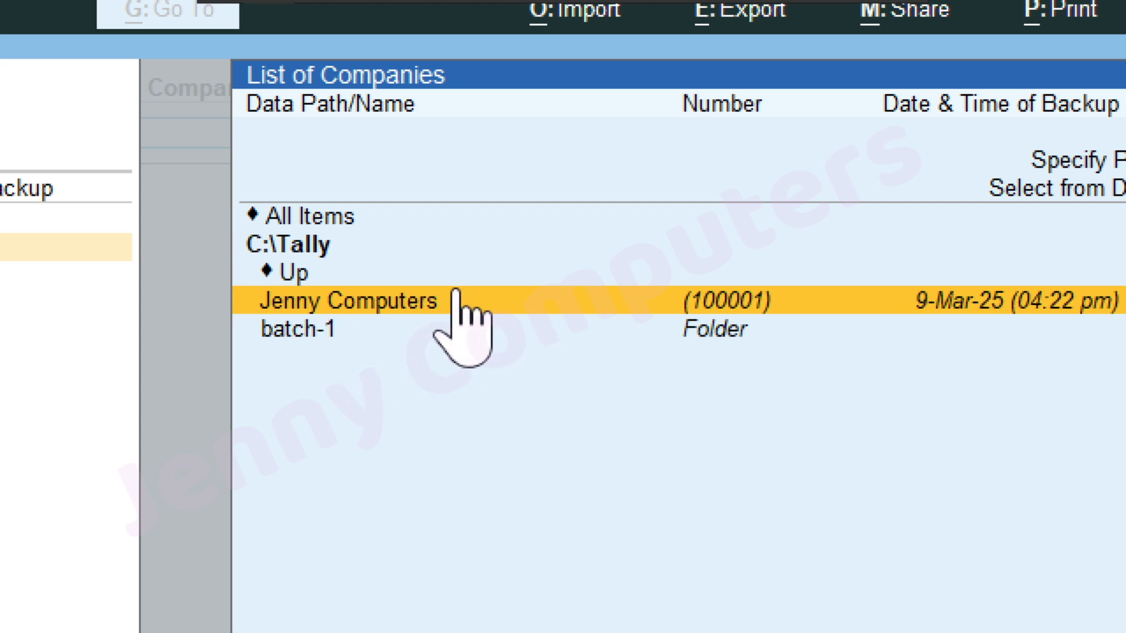
# Step: Restore only the Jenny Computers backup to the TallyPrime data folder and locate the company in the company list
pyautogui.click(425, 311)
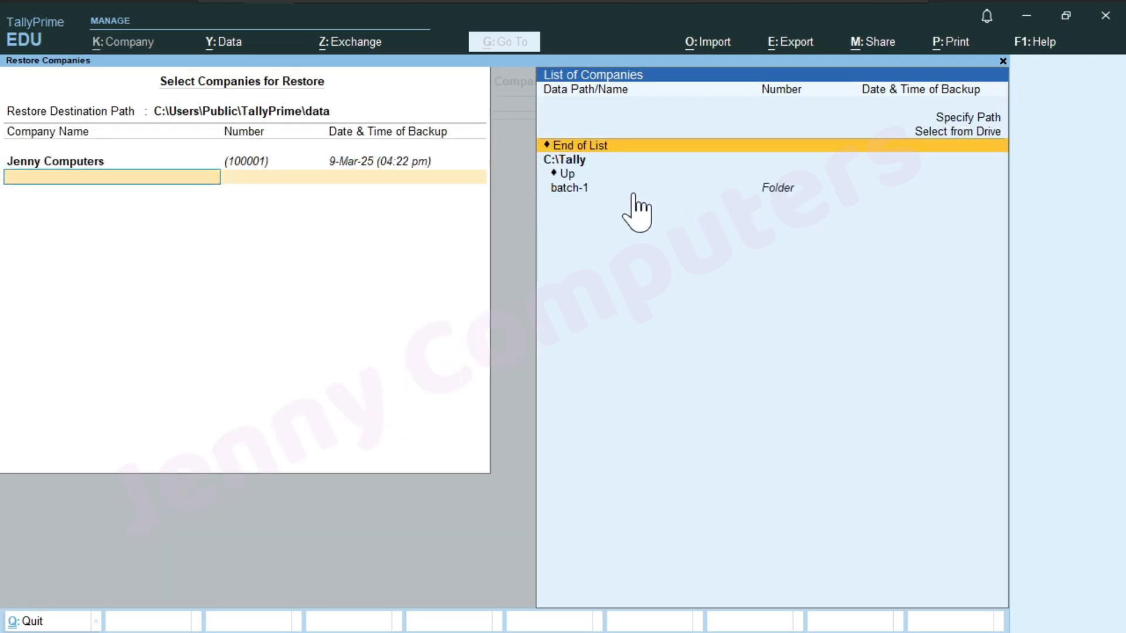
pyautogui.press('Return')
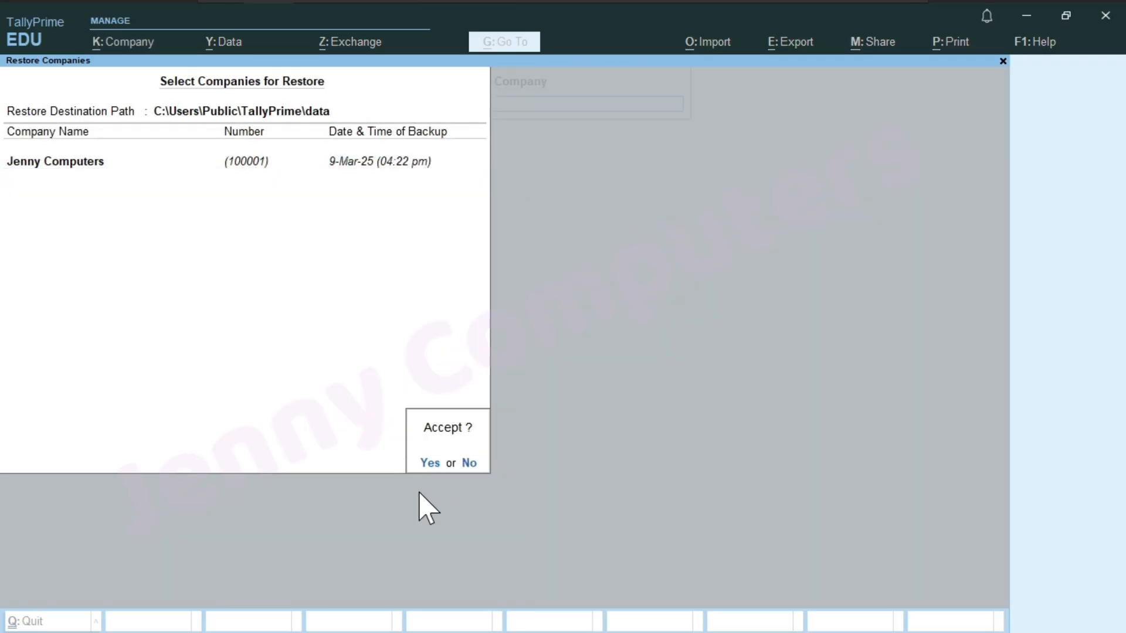
pyautogui.press('Return')
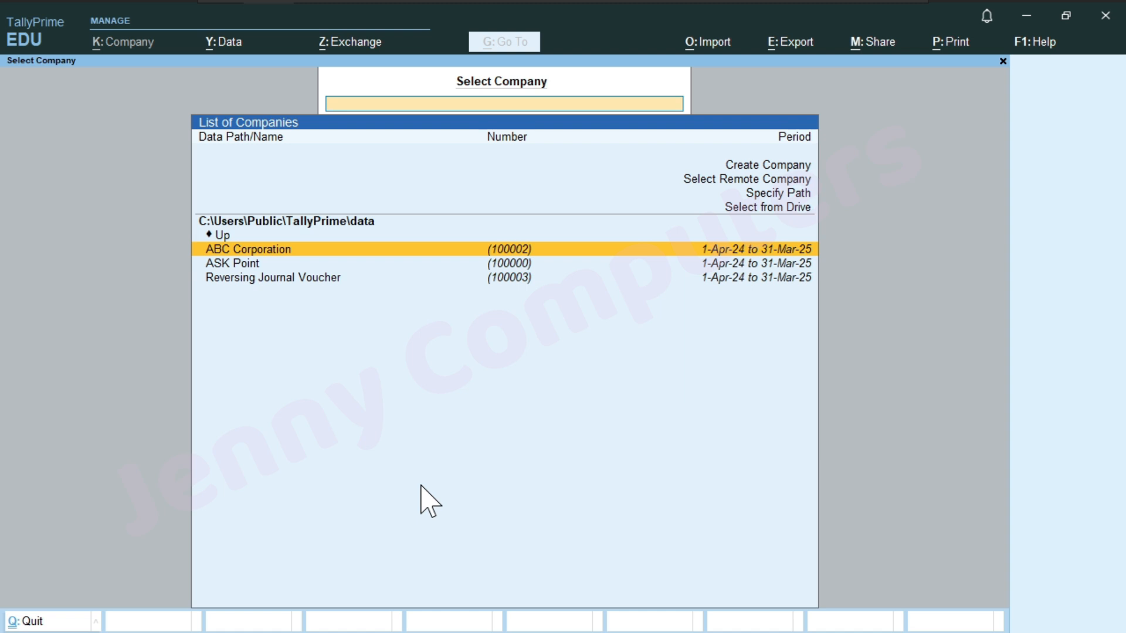
pyautogui.press('Escape')
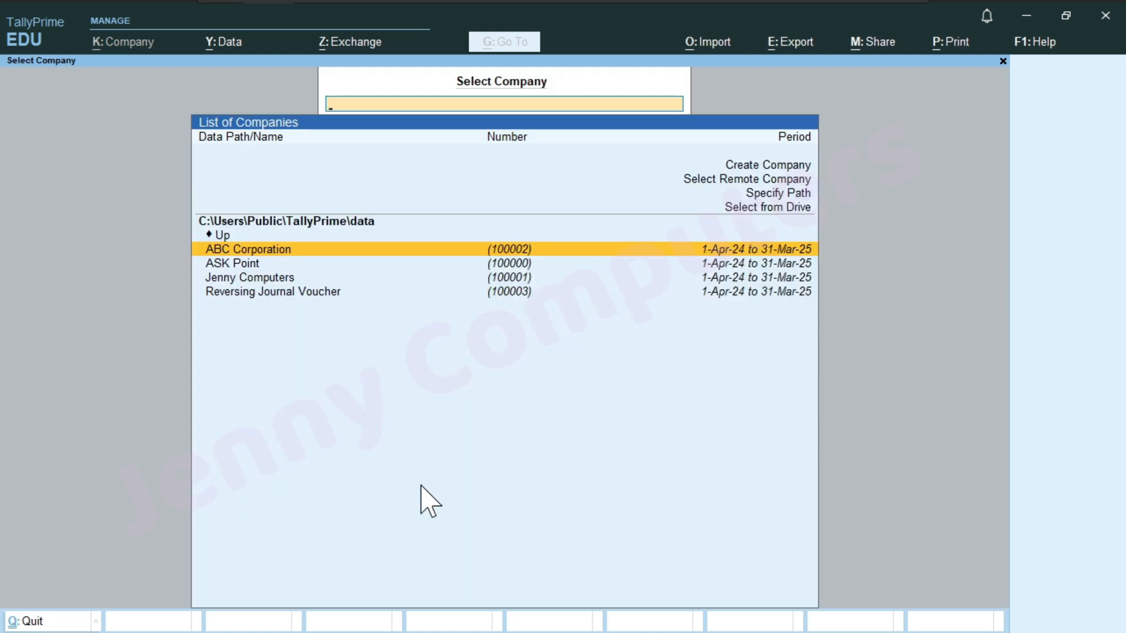
pyautogui.press('Down')
pyautogui.press('Down')
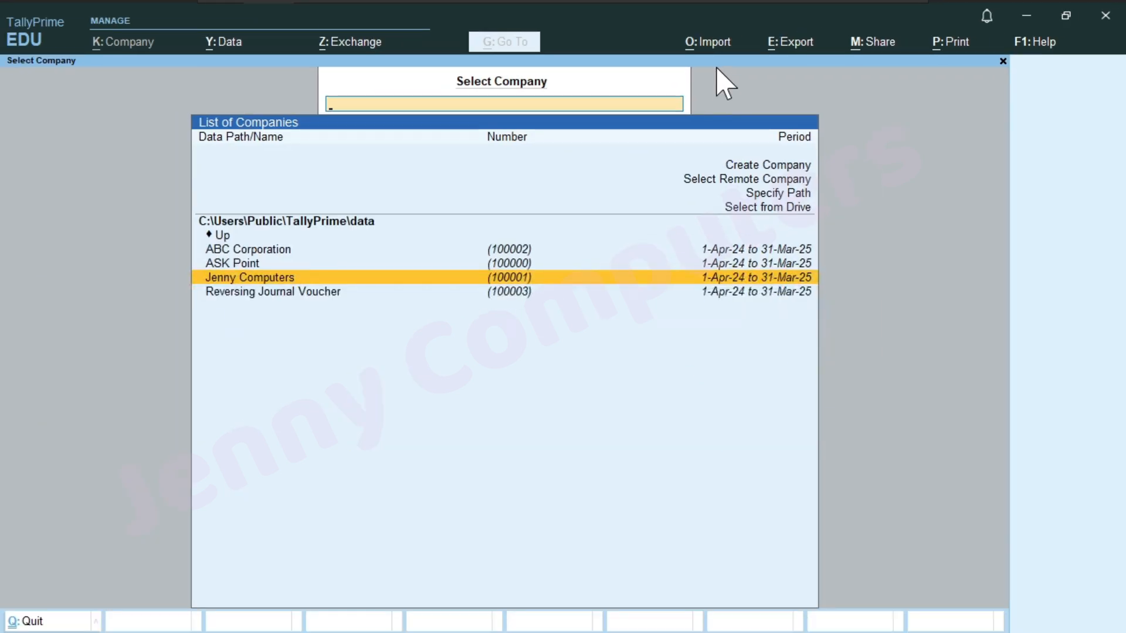
# Step: Start creating a company named ABC Company with Chhattisgarh as its state and India as its country
pyautogui.press('Up')
pyautogui.press('Up')
pyautogui.press('Up')
pyautogui.press('Up')
pyautogui.press('Up')
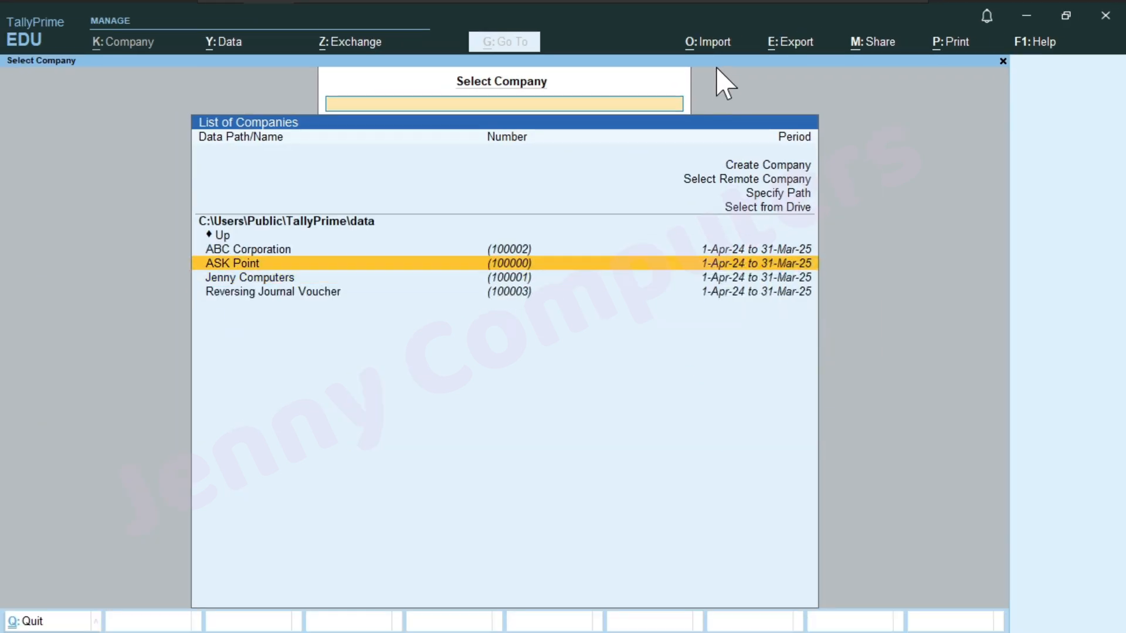
pyautogui.press('Down')
pyautogui.press('Down')
pyautogui.press('Up')
pyautogui.press('Up')
pyautogui.press('Up')
pyautogui.press('Up')
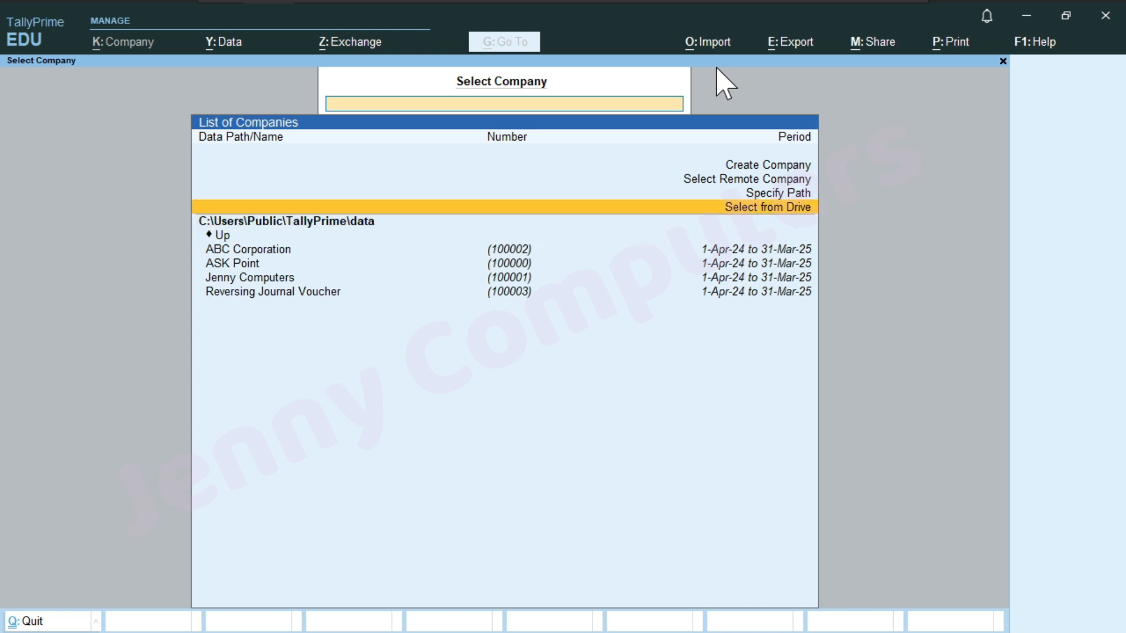
pyautogui.press('Return')
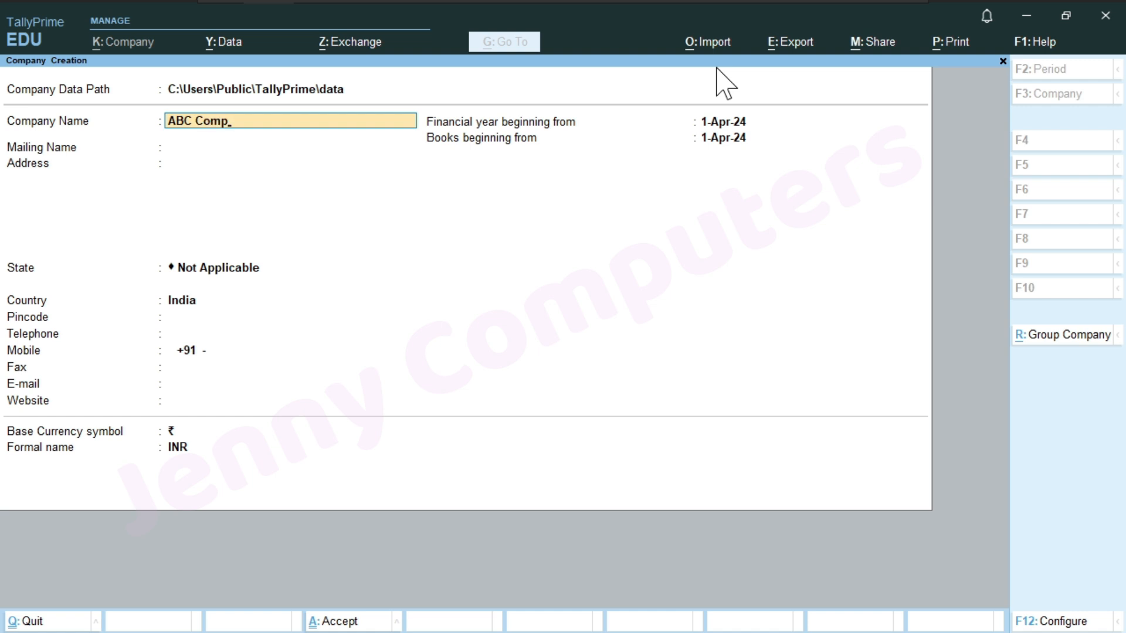
pyautogui.press('Return')
pyautogui.press('Return')
pyautogui.press('Return')
pyautogui.press('Return')
pyautogui.press('Return')
pyautogui.write('ch')
pyautogui.press('Down')
pyautogui.press('Return')
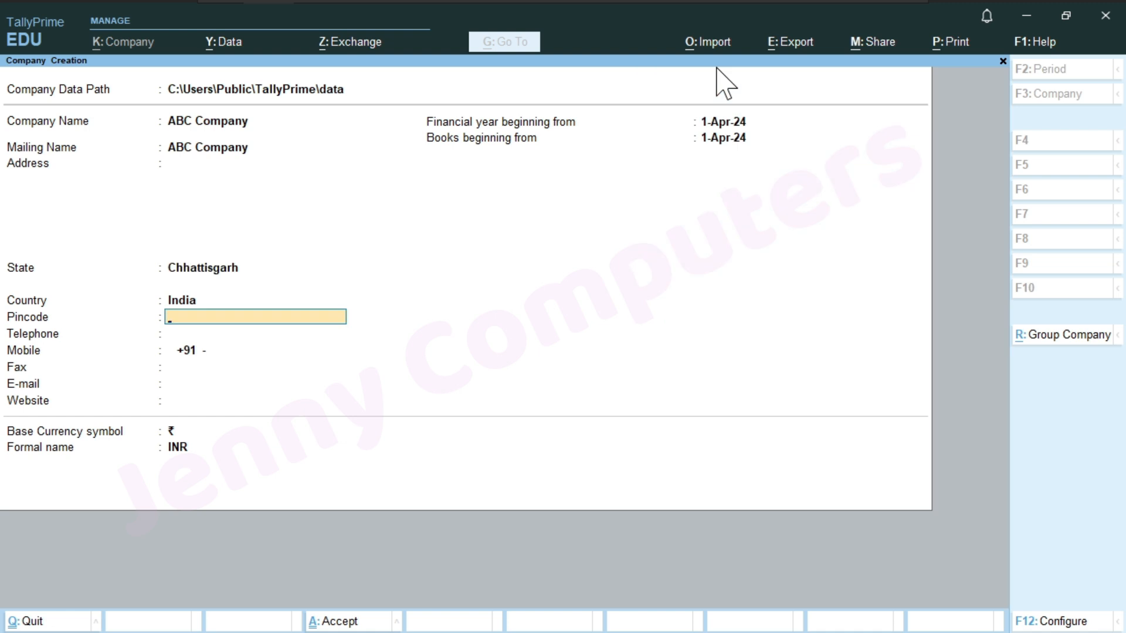
# Step: Save ABC Company and accept its features with Goods and Services Tax (GST) set to No
pyautogui.press('ctrl')
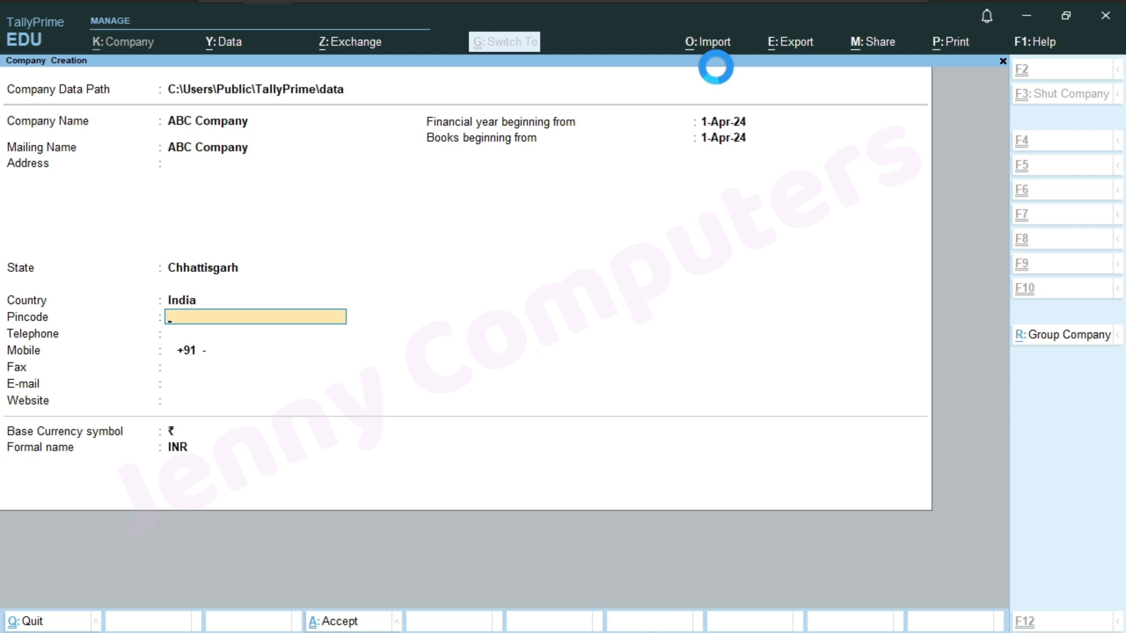
pyautogui.press('Down')
pyautogui.press('Down')
pyautogui.press('Down')
pyautogui.press('Down')
pyautogui.press('Down')
pyautogui.press('Down')
pyautogui.press('Down')
pyautogui.press('Down')
pyautogui.press('Down')
pyautogui.press('Down')
pyautogui.press('Down')
pyautogui.press('Down')
pyautogui.press('Down')
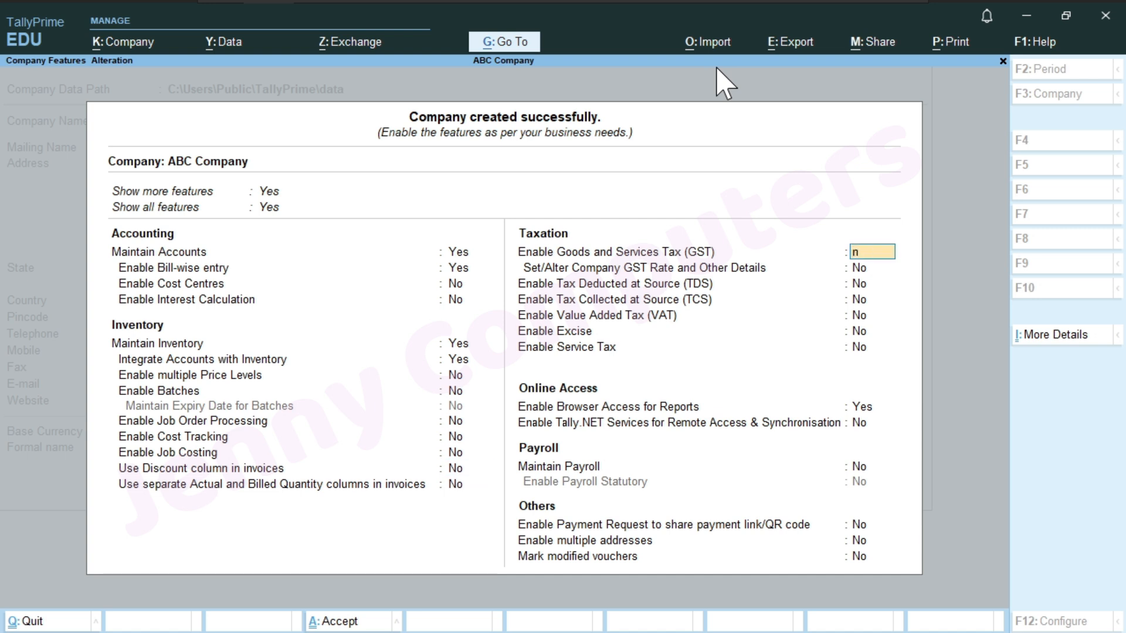
pyautogui.press('Return')
pyautogui.hotkey('ctrl', 'a')
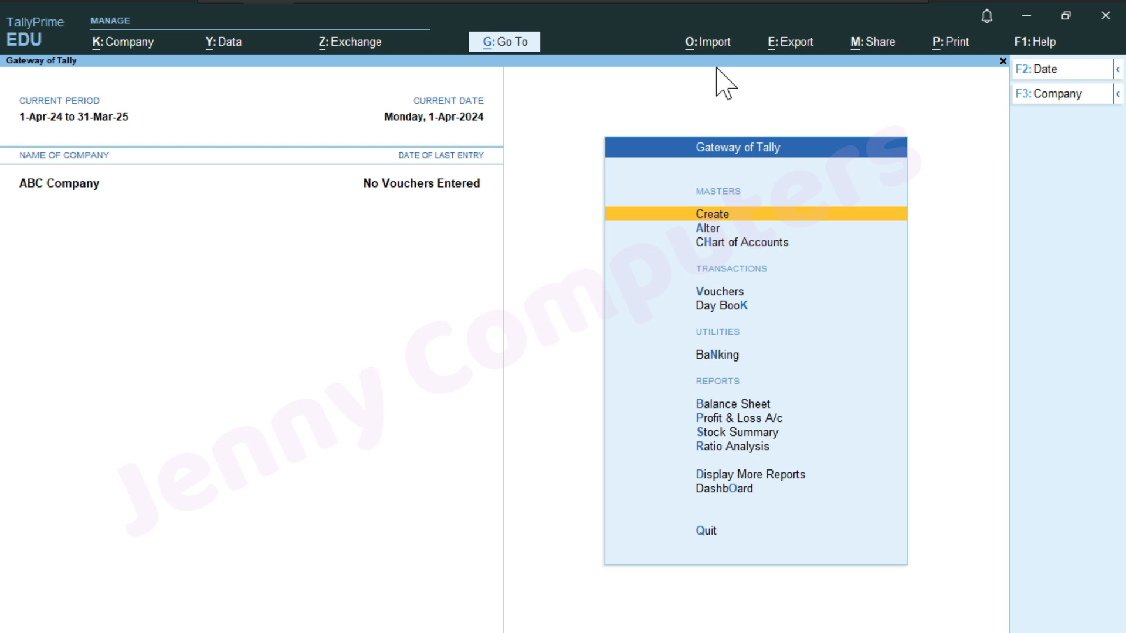
# Step: Start a new ledger named Abc Deb in ABC Company and place it under Sundry Debtors
pyautogui.press('Return')
pyautogui.press('Down')
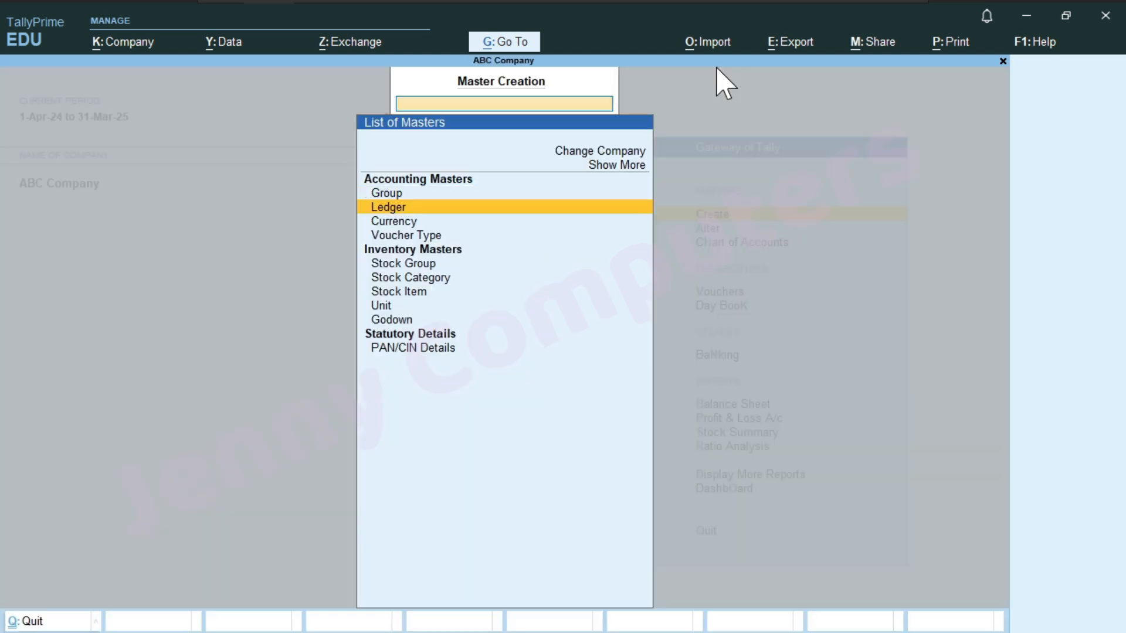
pyautogui.press('Return')
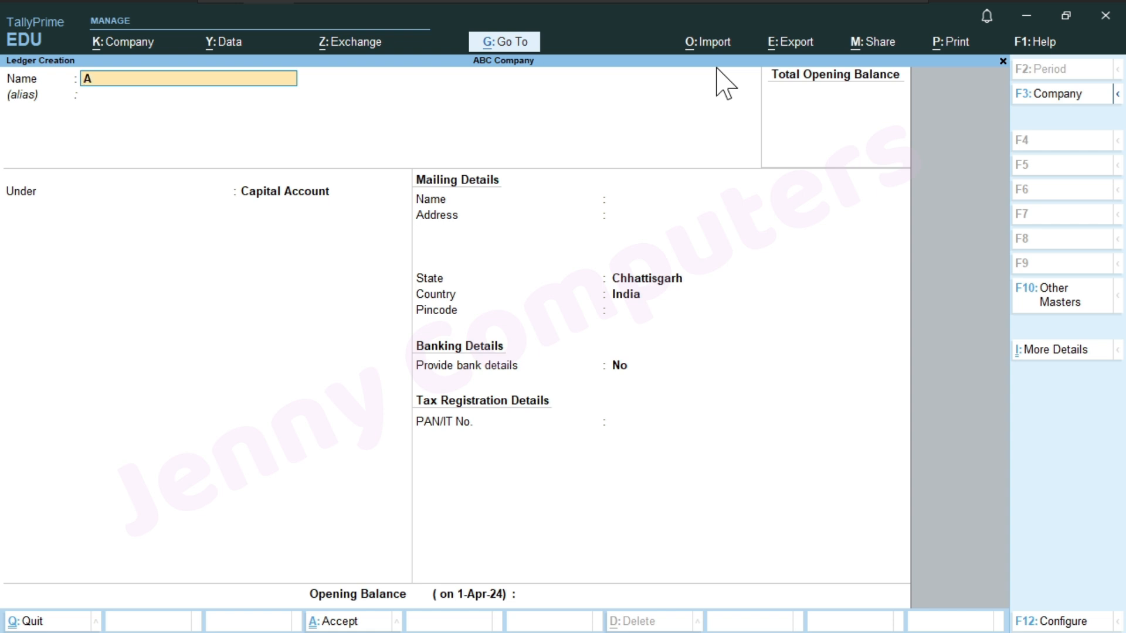
pyautogui.press('Return')
pyautogui.press('Return')
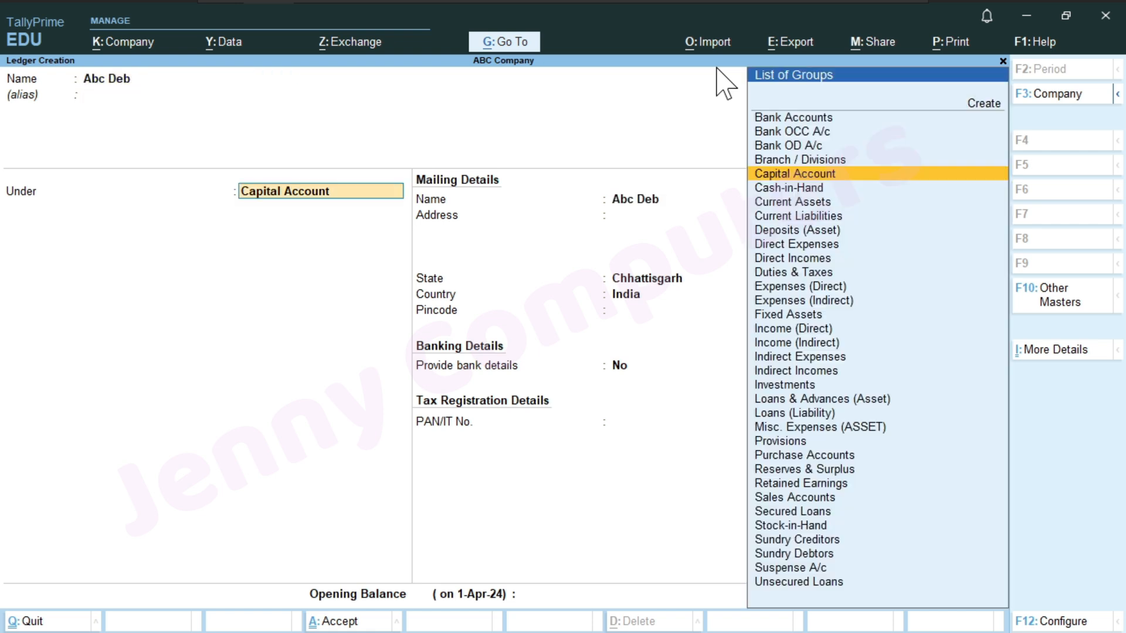
pyautogui.write('S')
pyautogui.press('Down')
pyautogui.press('Down')
pyautogui.press('Down')
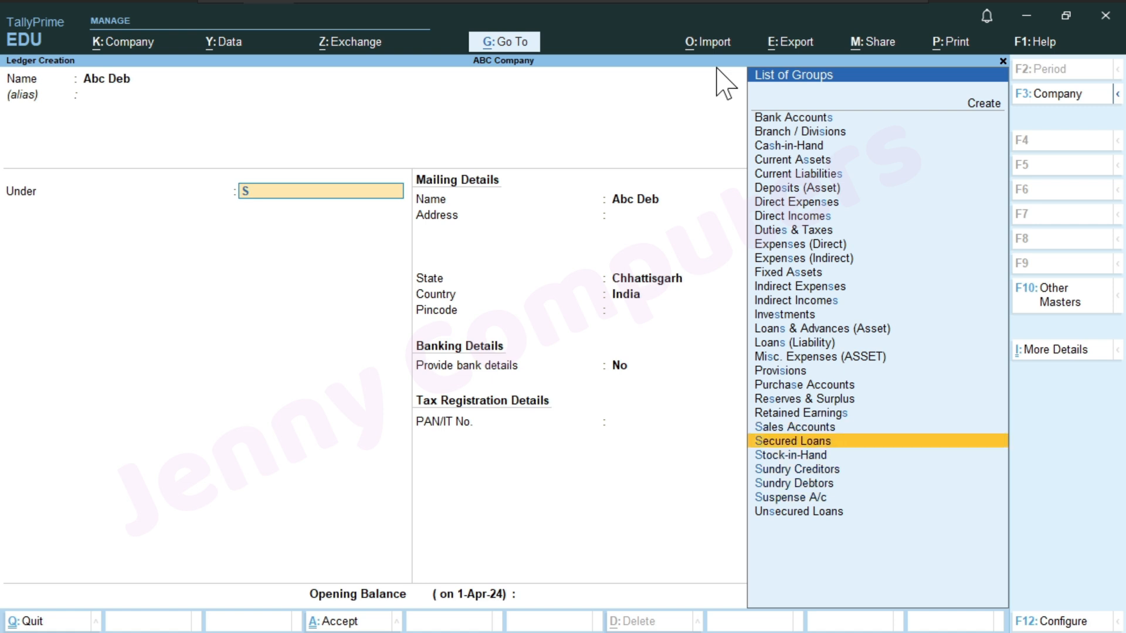
pyautogui.press('Down')
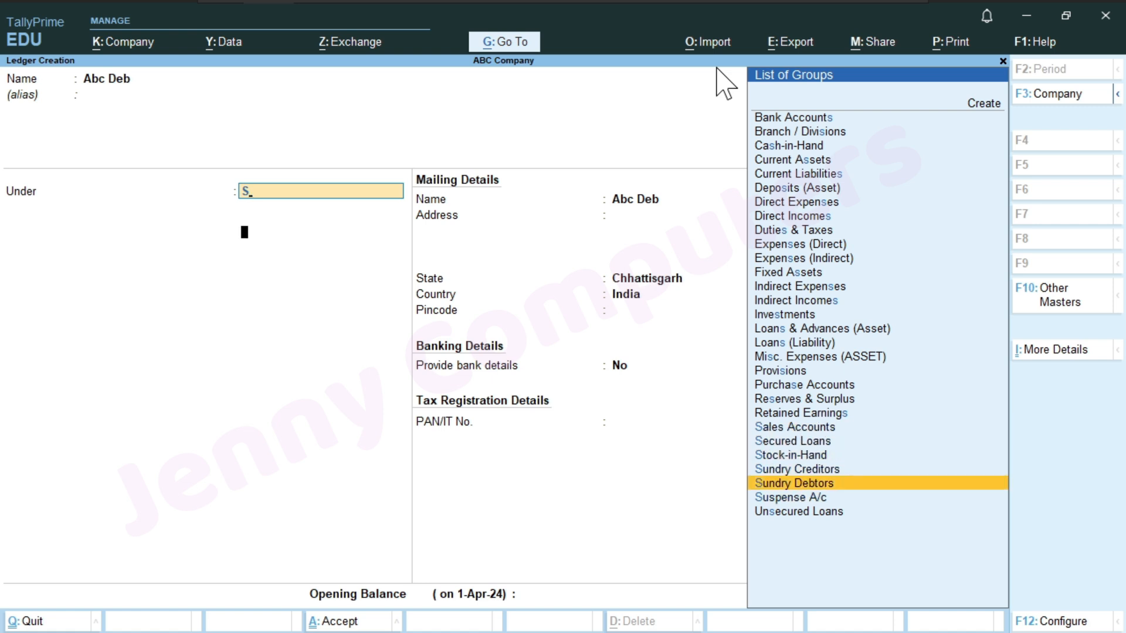
pyautogui.press('Return')
# Step: Give the Abc Deb ledger an opening balance of 1000 Dr, save it without bill-wise details and leave ledger creation
pyautogui.press('Return')
pyautogui.press('Return')
pyautogui.press('Return')
pyautogui.press('Return')
pyautogui.press('Return')
pyautogui.press('Return')
pyautogui.press('Return')
pyautogui.press('Return')
pyautogui.press('Return')
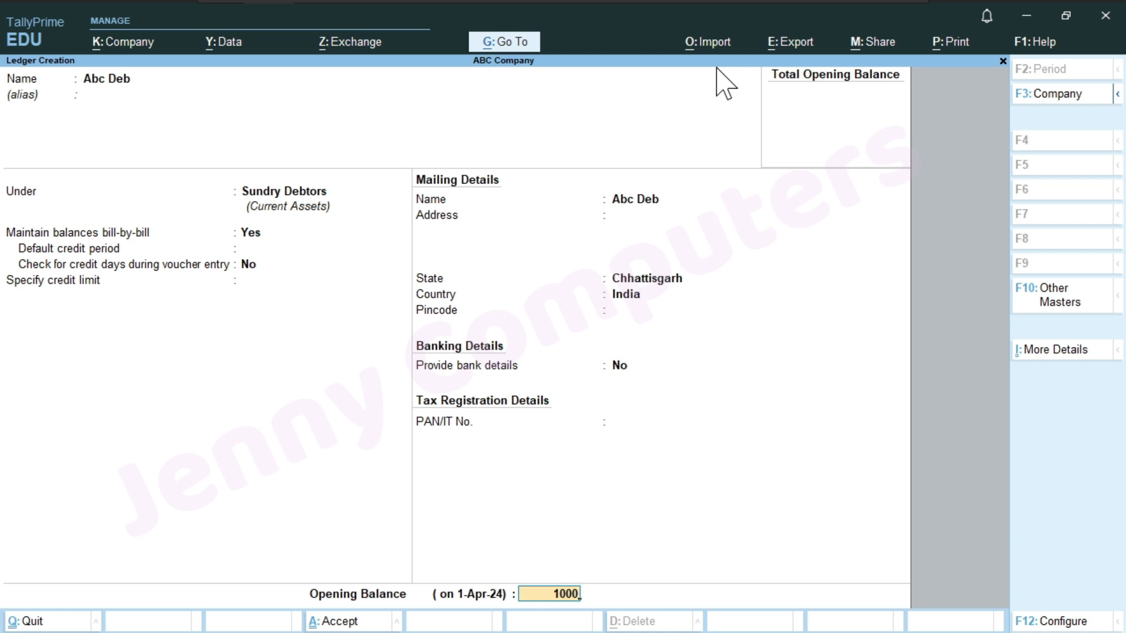
pyautogui.press('Return')
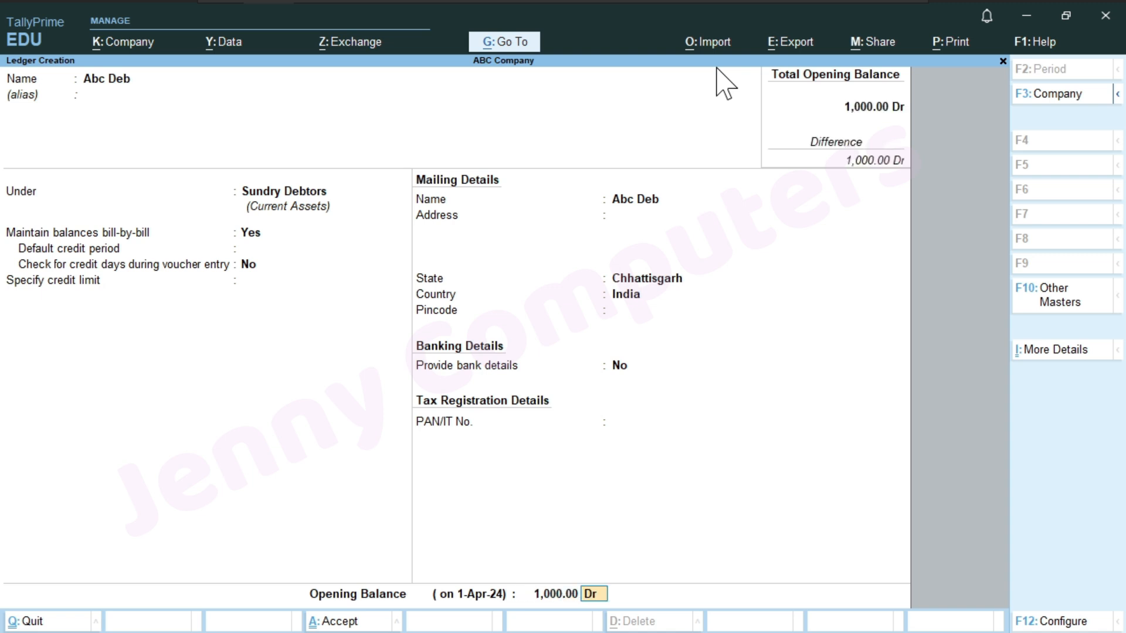
pyautogui.press('Return')
pyautogui.press('Return')
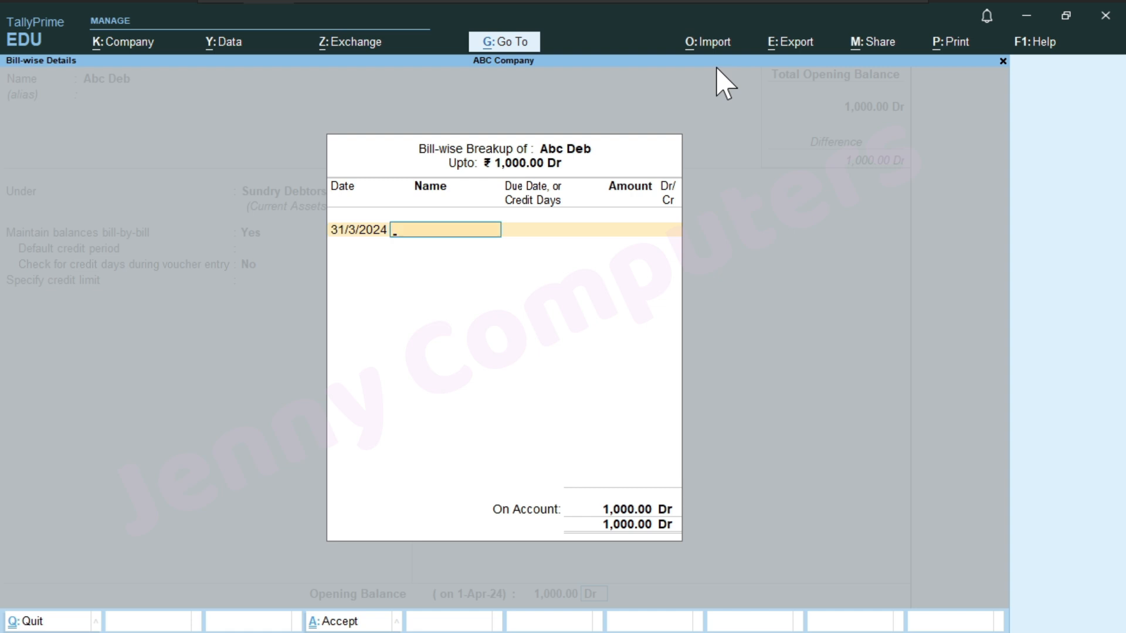
pyautogui.press('Return')
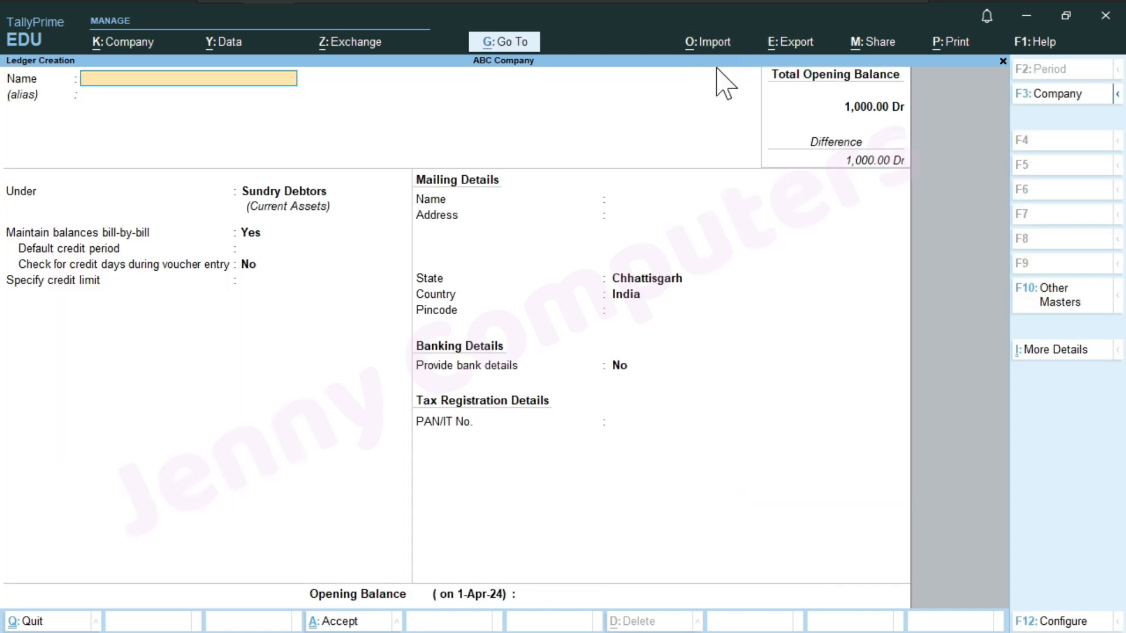
pyautogui.press('Escape')
pyautogui.press('y')
pyautogui.press('Escape')
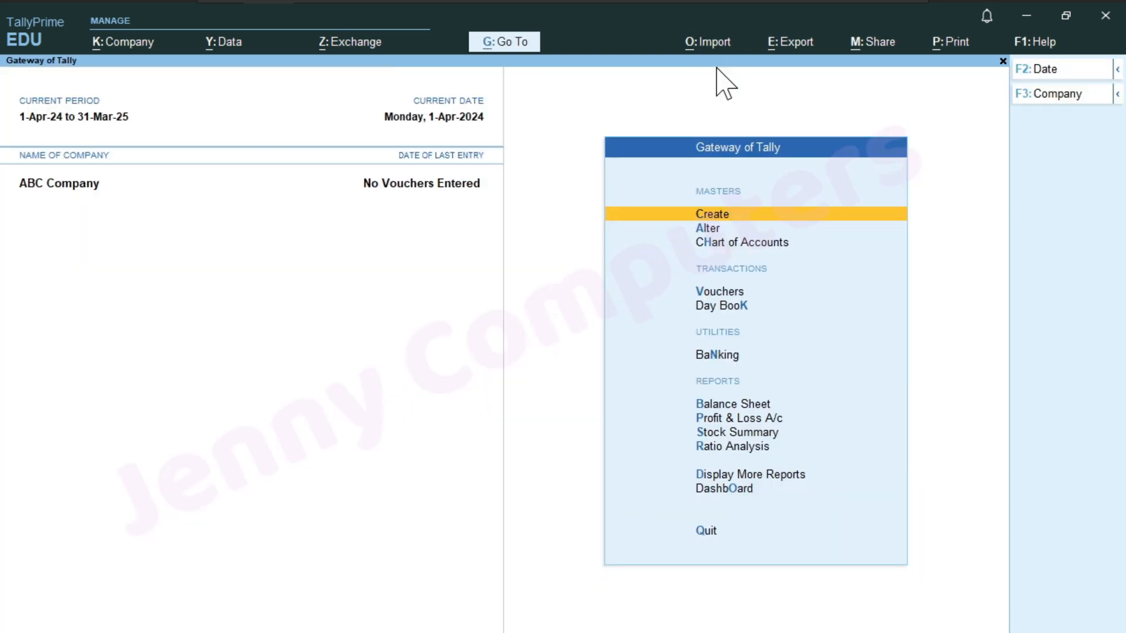
# Step: Open the Trial Balance of ABC Company from the additional reports
pyautogui.press('Down')
pyautogui.press('Down')
pyautogui.press('Down')
pyautogui.press('Down')
pyautogui.press('Down')
pyautogui.press('Down')
pyautogui.press('Down')
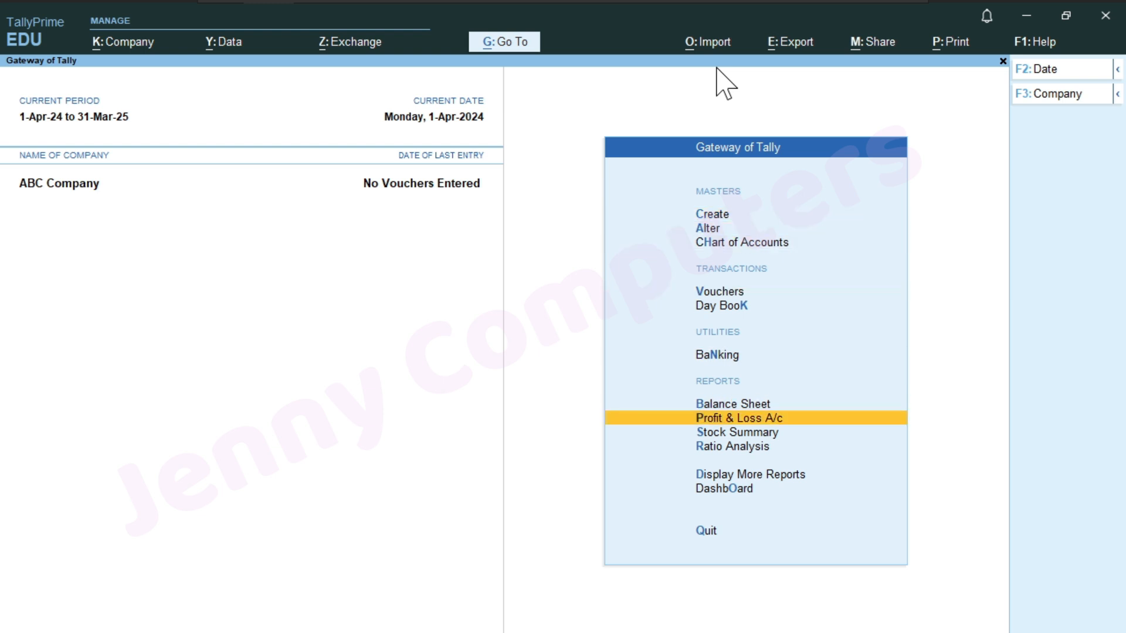
pyautogui.press('Down')
pyautogui.press('Down')
pyautogui.press('Down')
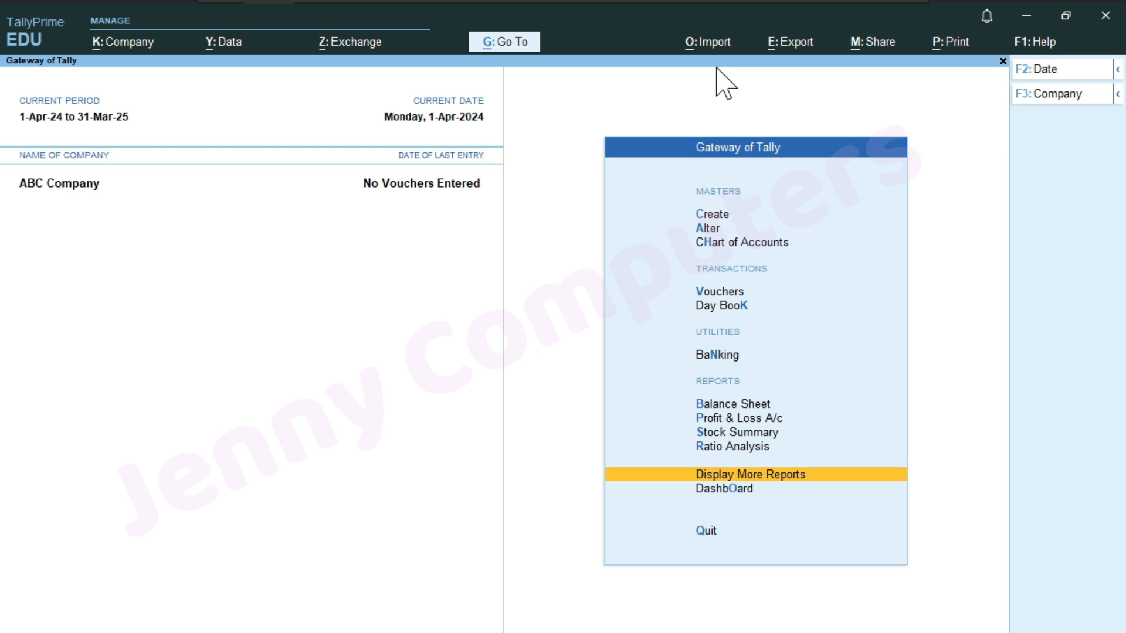
pyautogui.press('Return')
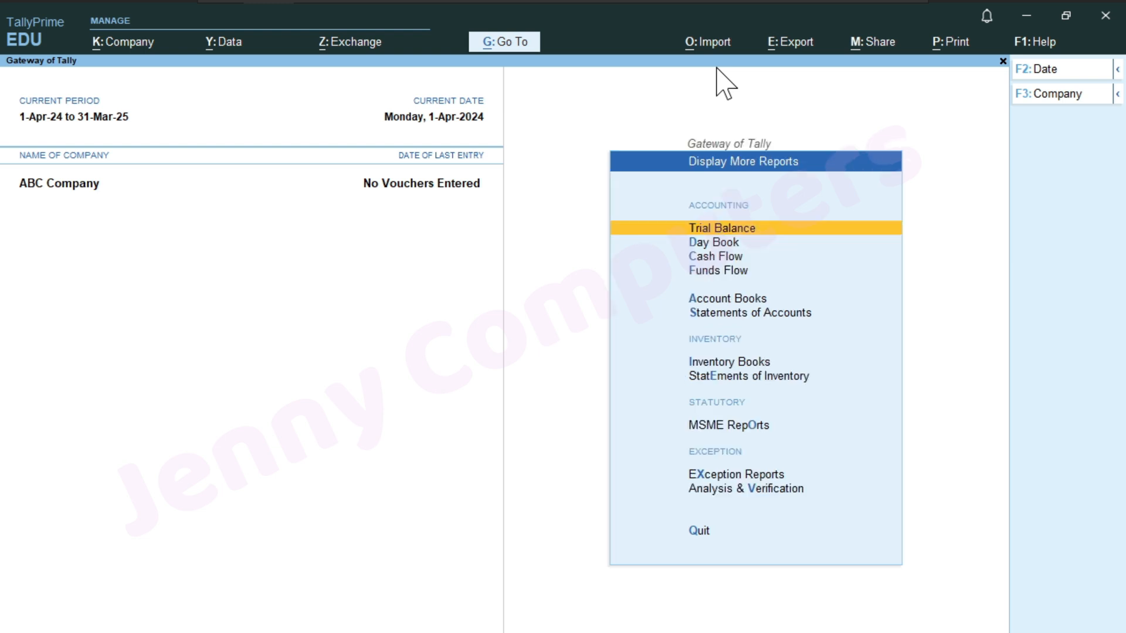
pyautogui.press('Return')
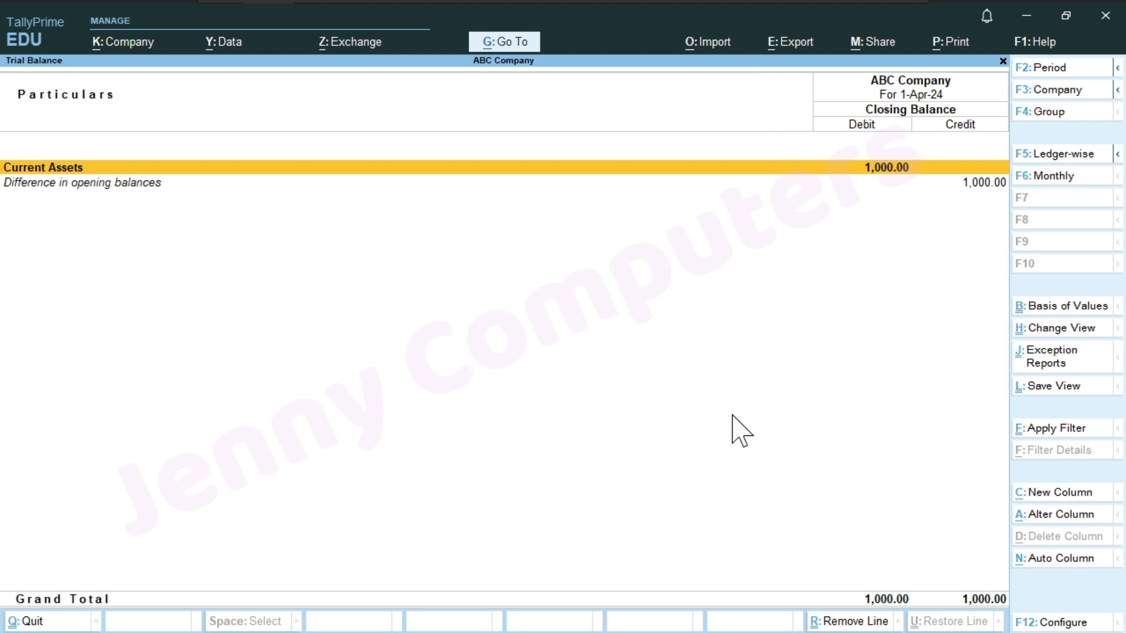
# Step: Start an export of the company's master data and open its export configuration
pyautogui.press('alt')
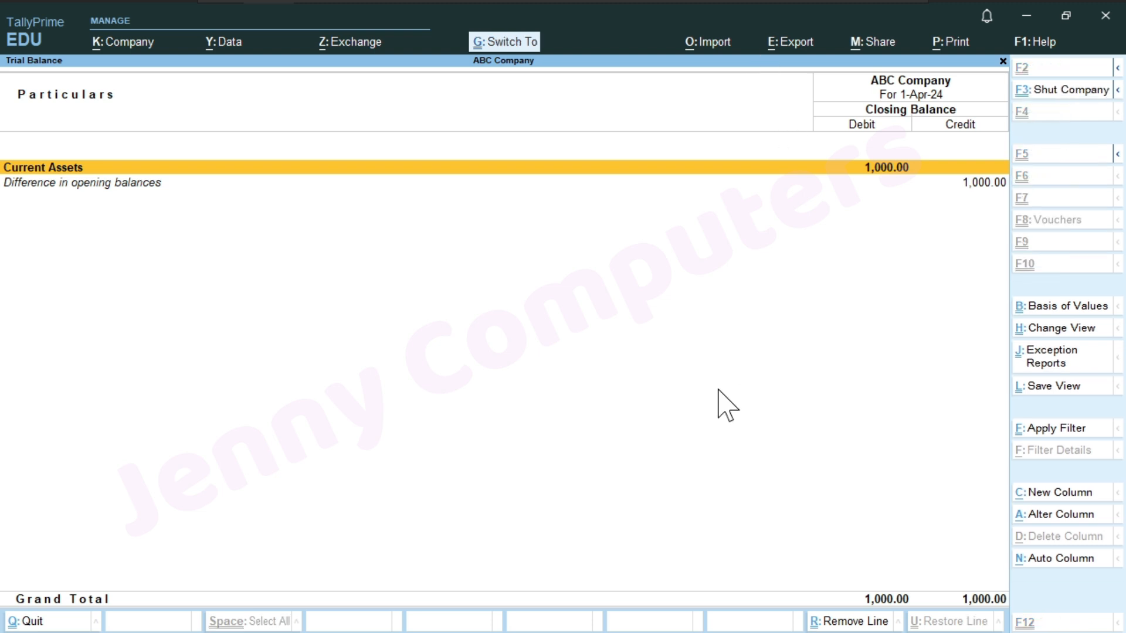
pyautogui.hotkey('ctrl', '1')
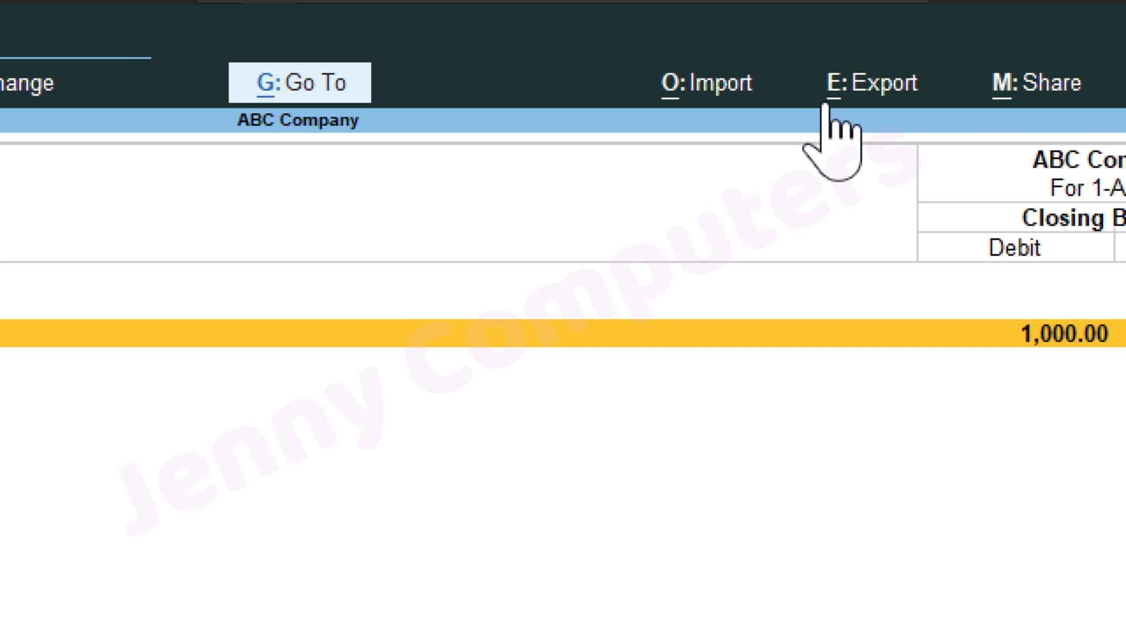
pyautogui.hotkey('ctrl', '4')
pyautogui.press('alt')
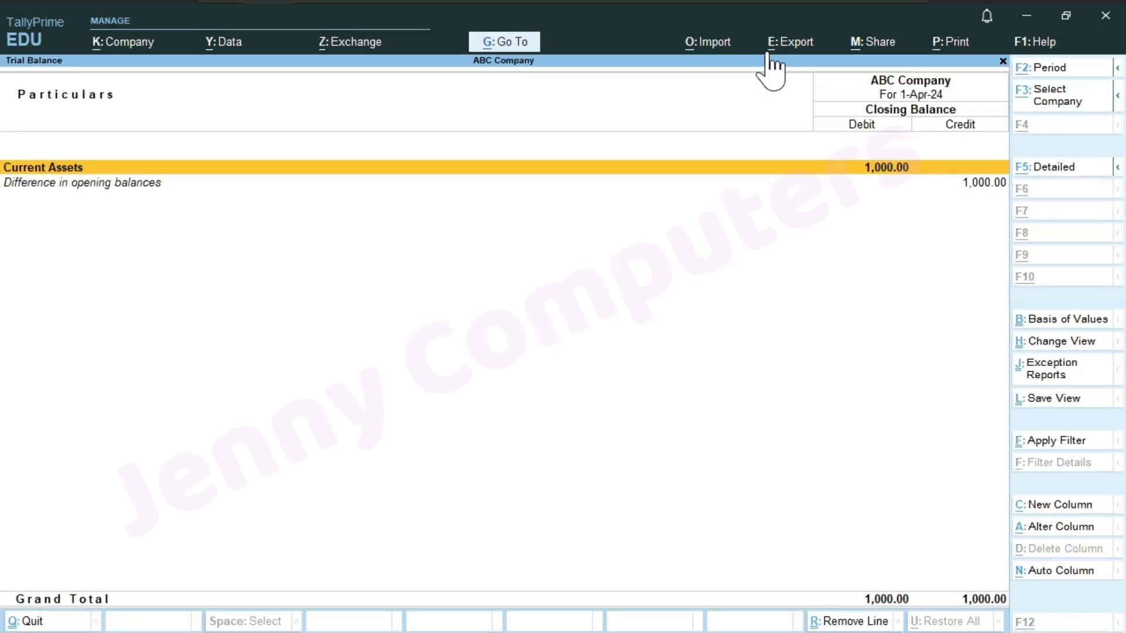
pyautogui.click(769, 48)
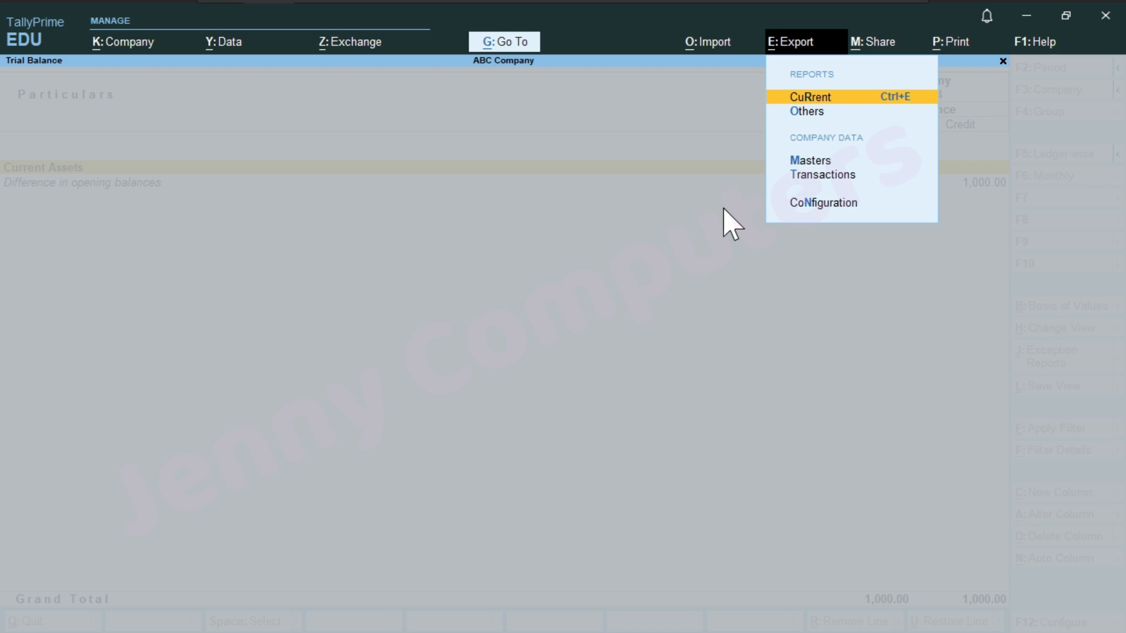
pyautogui.press('Down')
pyautogui.press('Down')
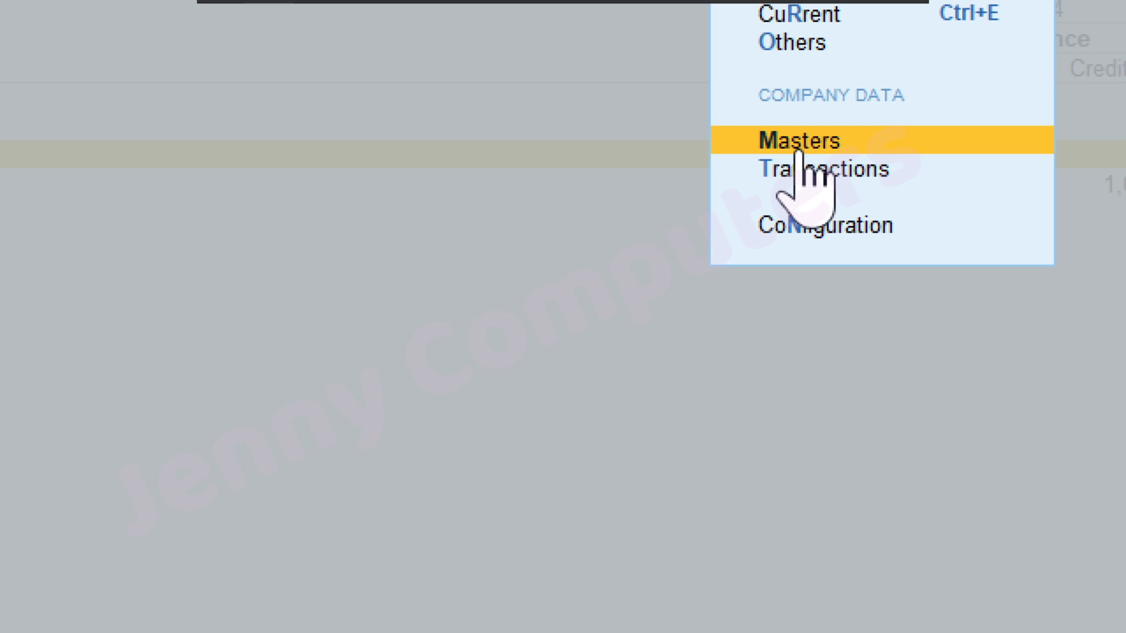
pyautogui.click(798, 146)
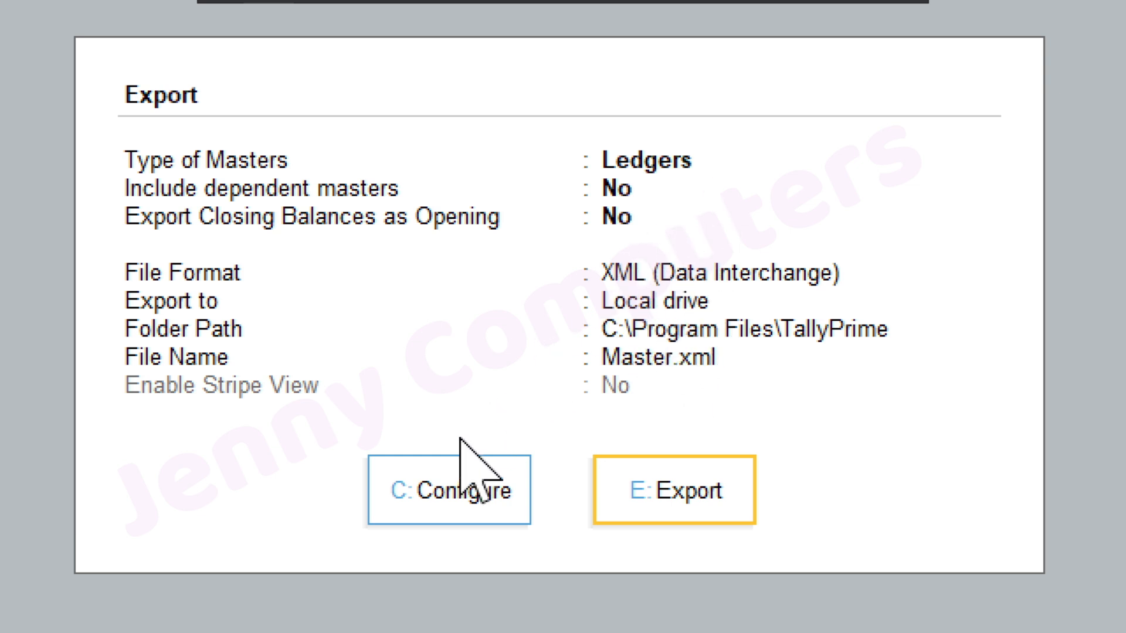
pyautogui.click(454, 490)
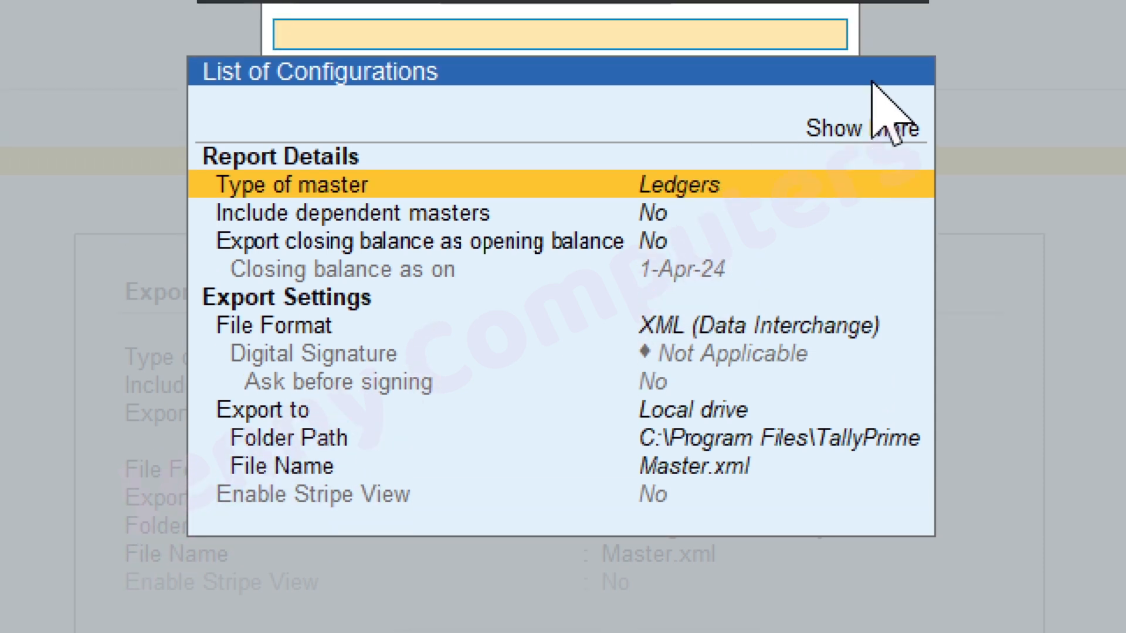
# Step: Look through the available master types for the export and choose Ledgers
pyautogui.press('Return')
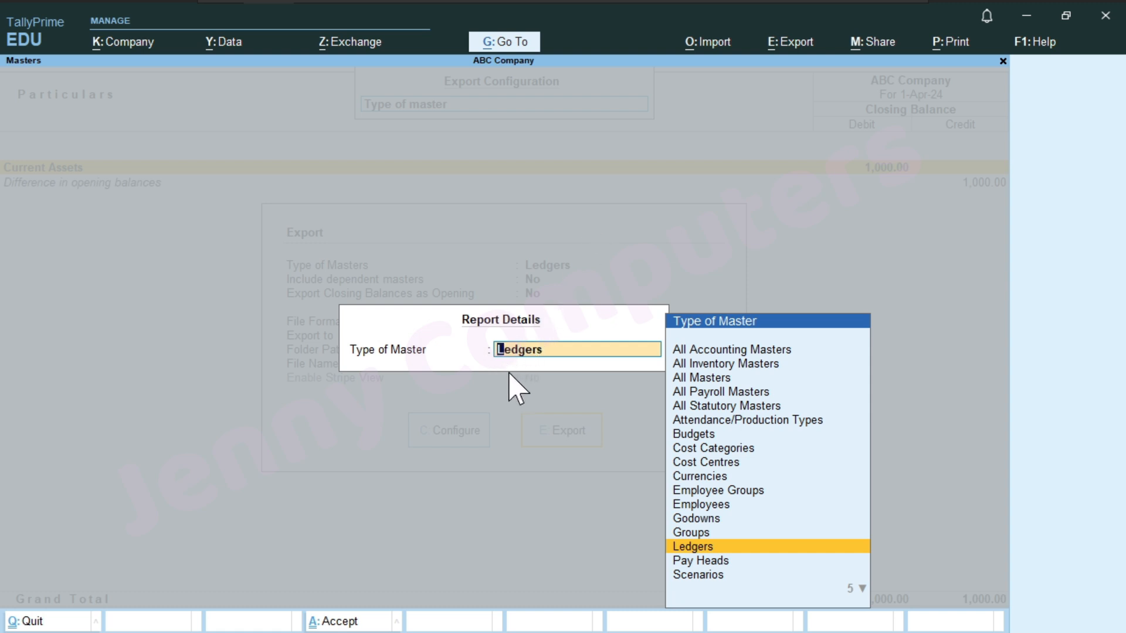
pyautogui.scroll(-7, 721, 376)
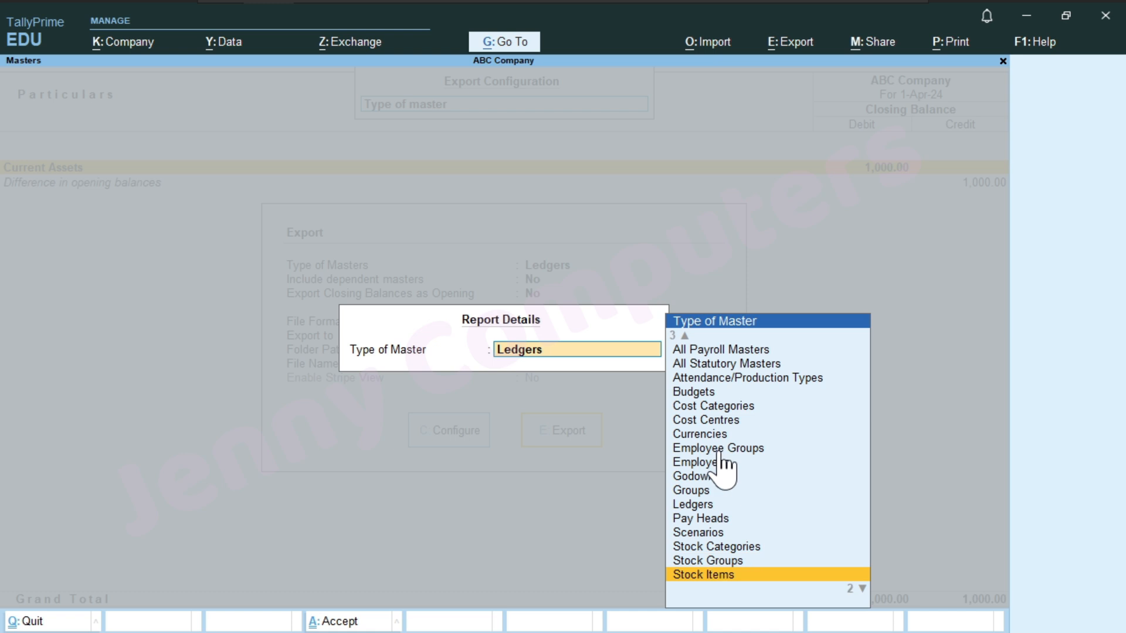
pyautogui.scroll(9, 721, 516)
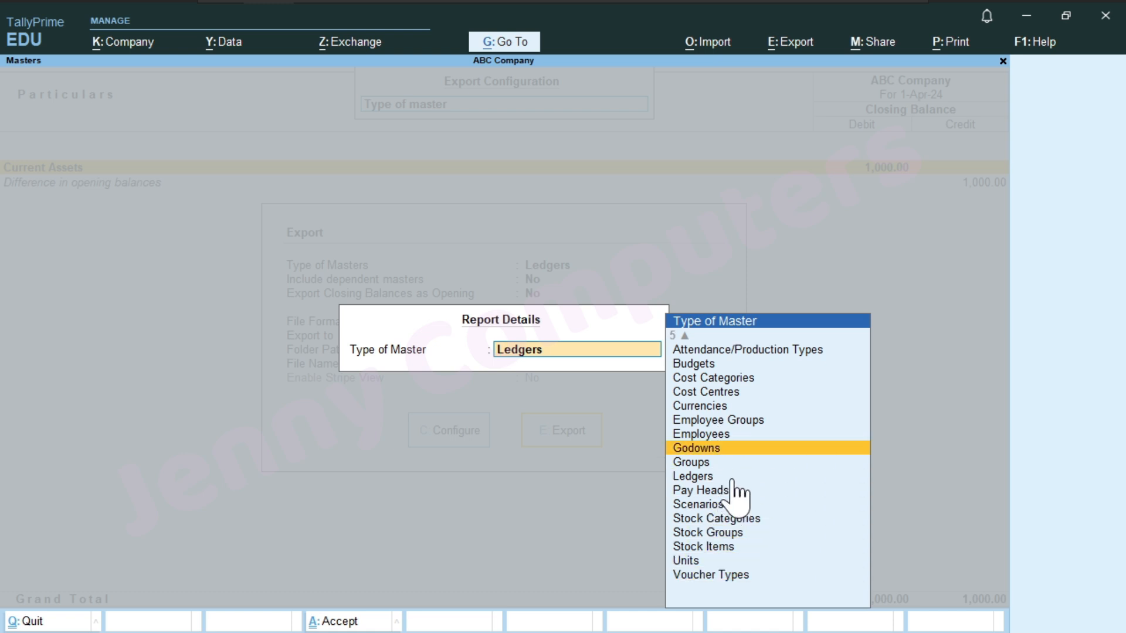
pyautogui.scroll(10, 732, 498)
pyautogui.scroll(2, 732, 504)
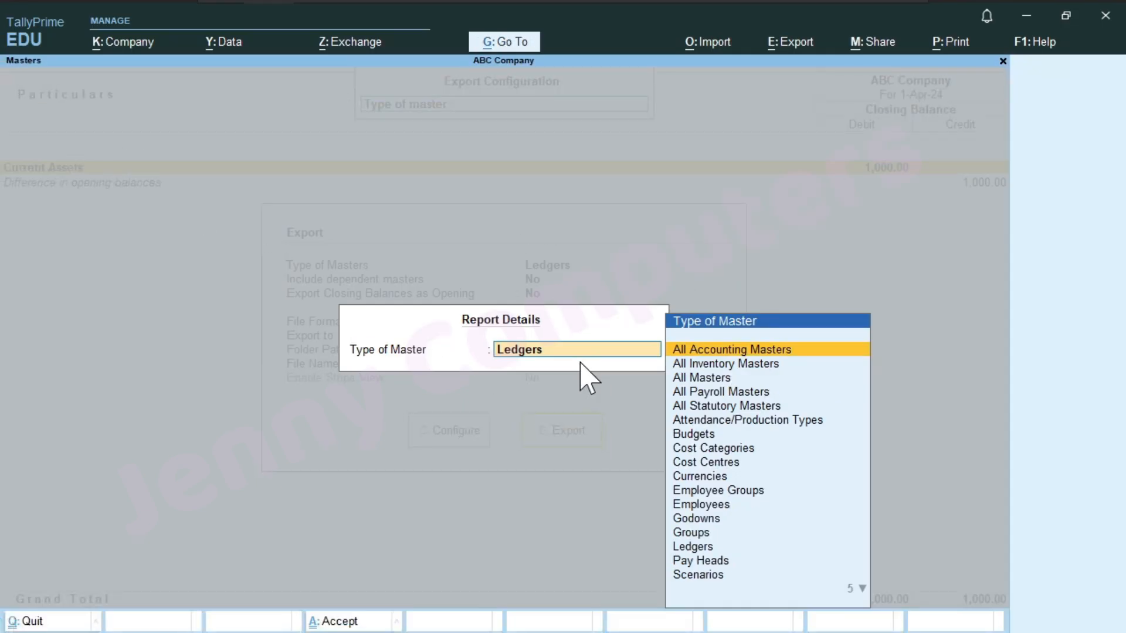
pyautogui.press('Down')
pyautogui.press('Down')
pyautogui.press('Down')
pyautogui.press('Down')
pyautogui.press('Down')
pyautogui.press('Down')
pyautogui.press('Down')
pyautogui.press('Down')
pyautogui.press('Down')
pyautogui.press('Down')
pyautogui.press('Down')
pyautogui.press('Down')
pyautogui.press('Down')
pyautogui.press('Down')
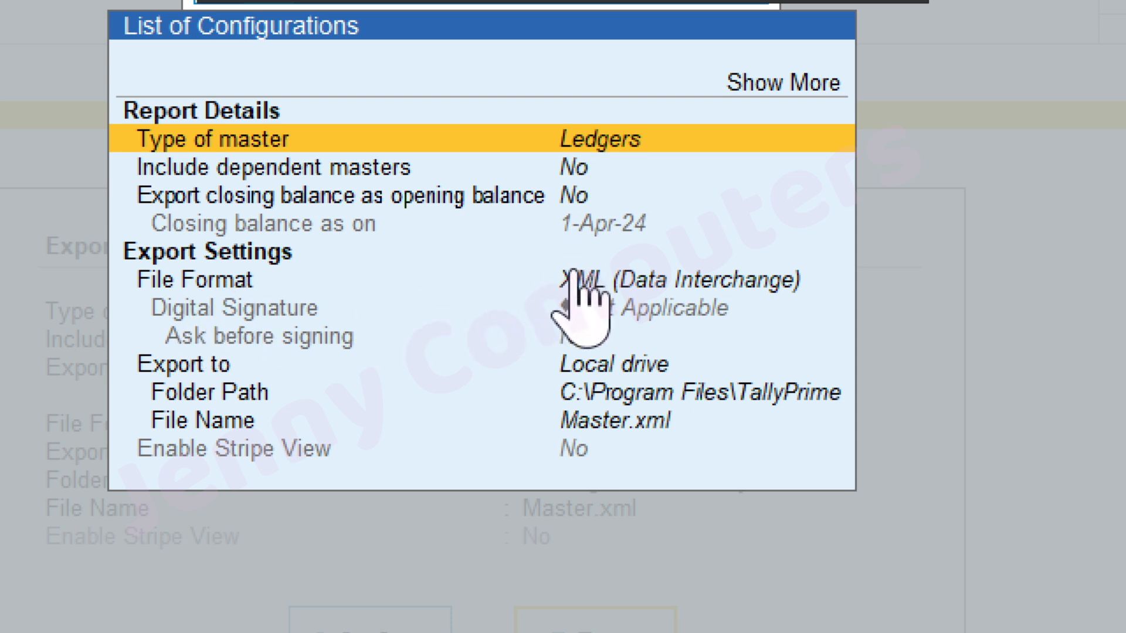
# Step: Set the export file format to XML (Data Interchange)
pyautogui.click(597, 283)
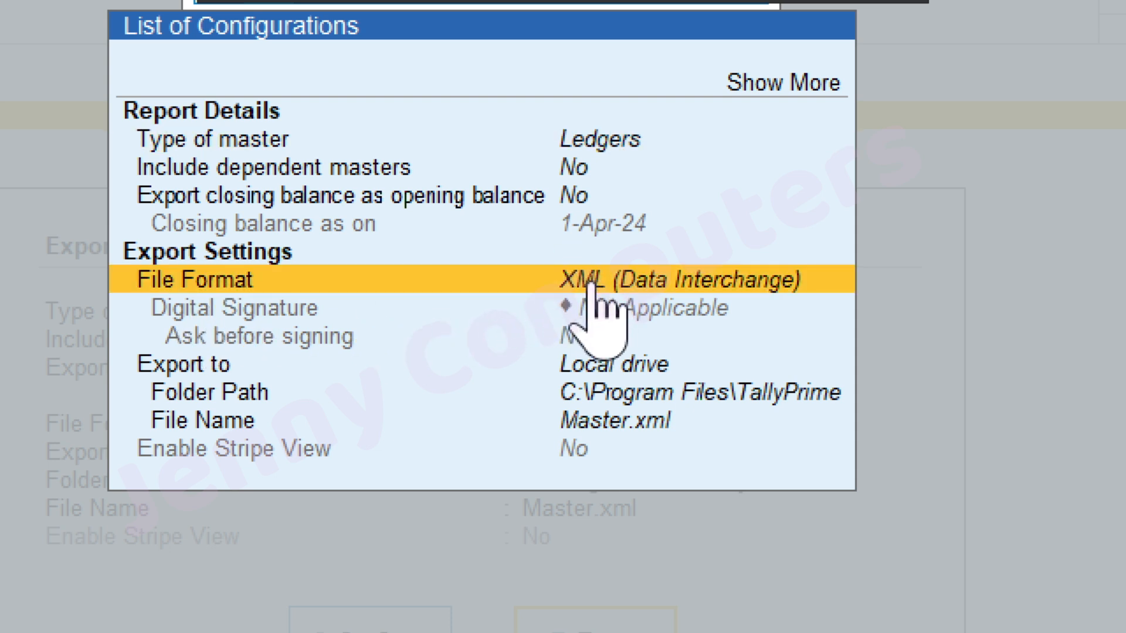
pyautogui.click(597, 283)
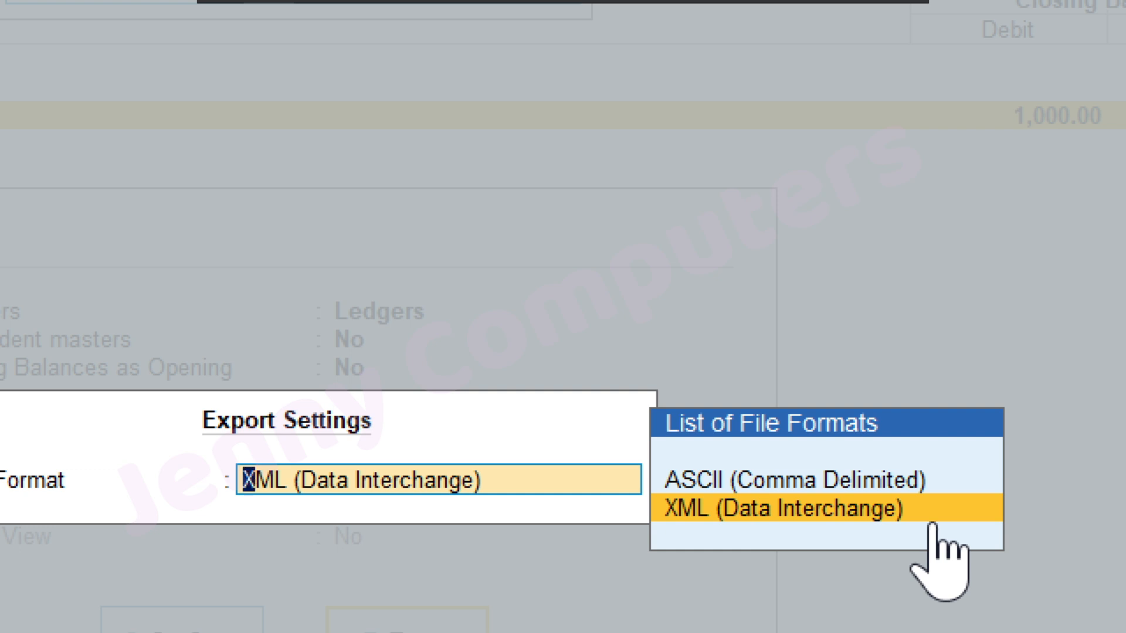
pyautogui.click(933, 524)
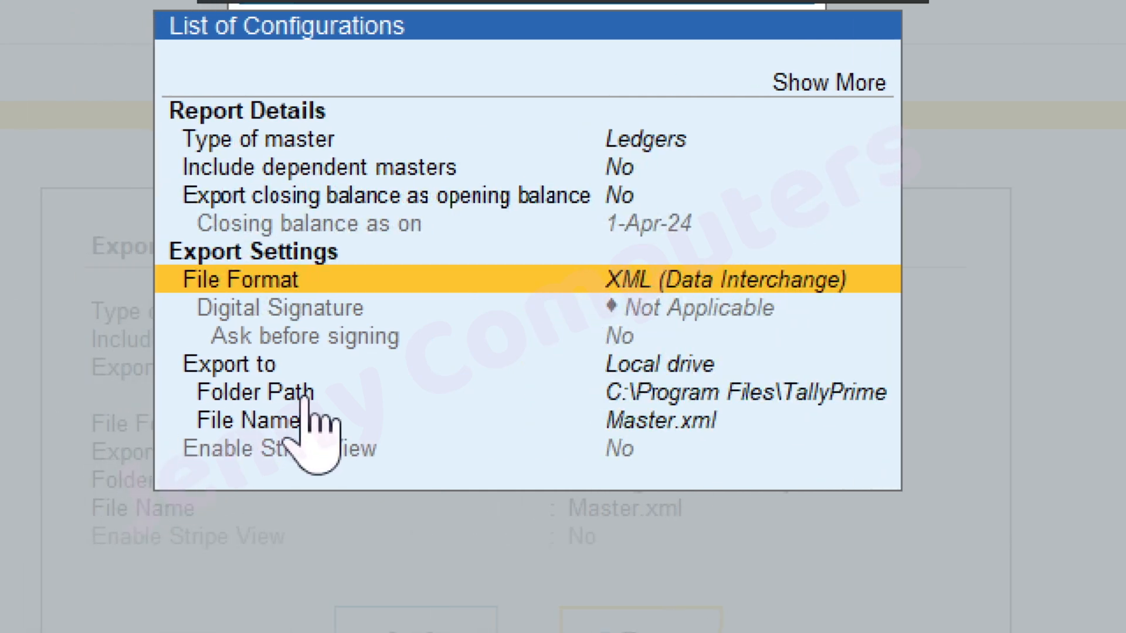
# Step: Set the export file name to ledgers.xml
pyautogui.press('Down')
pyautogui.press('Down')
pyautogui.press('Down')
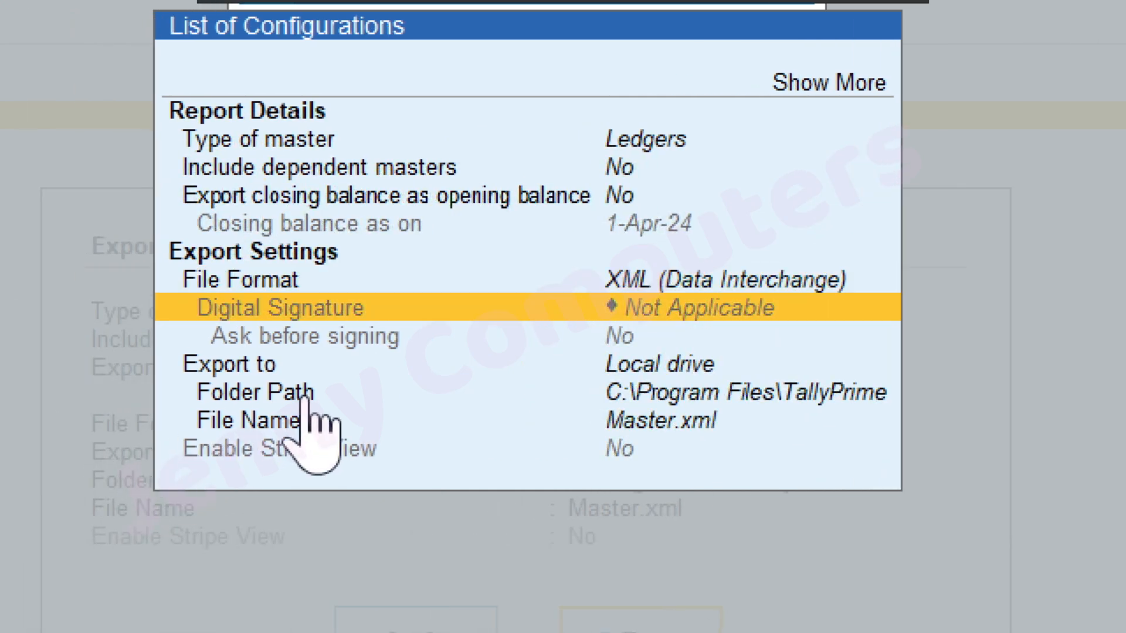
pyautogui.press('Down')
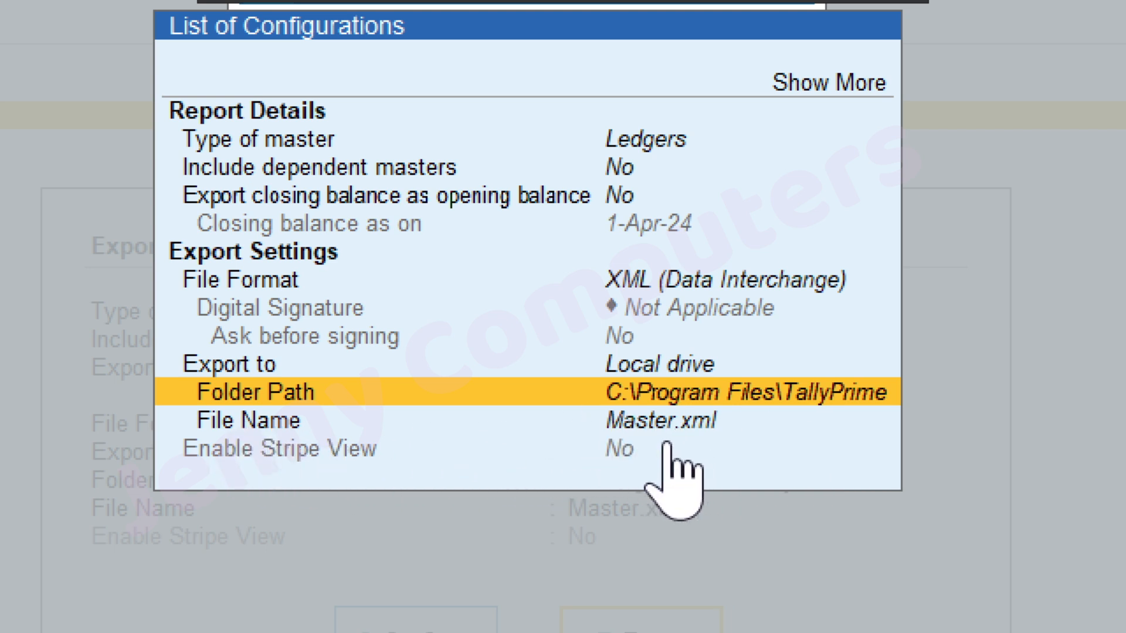
pyautogui.press('Down')
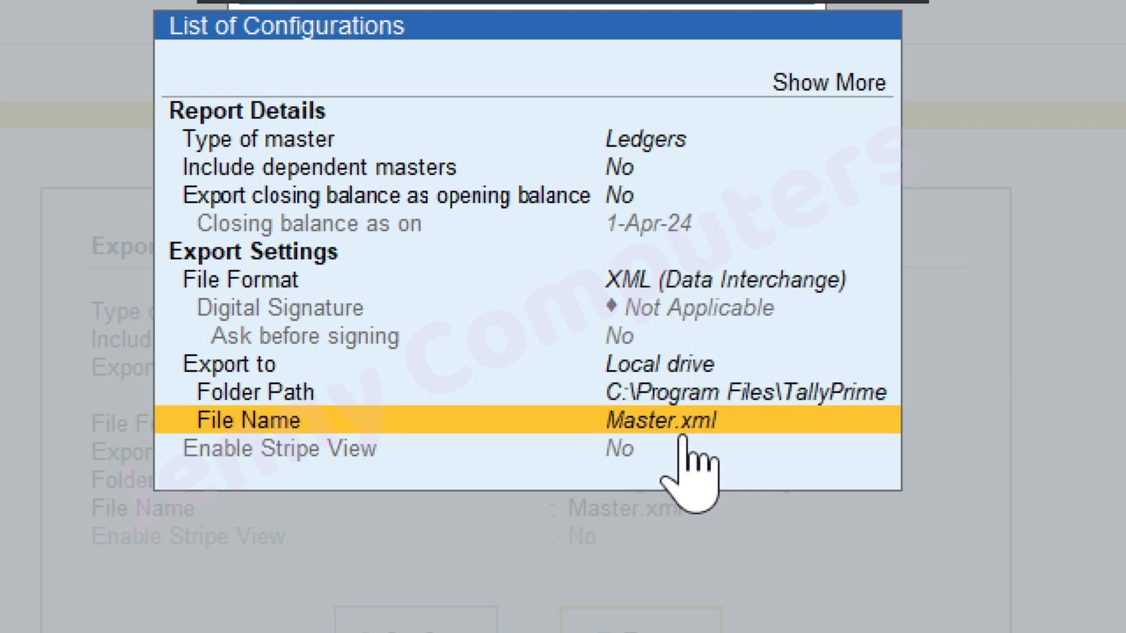
pyautogui.press('Return')
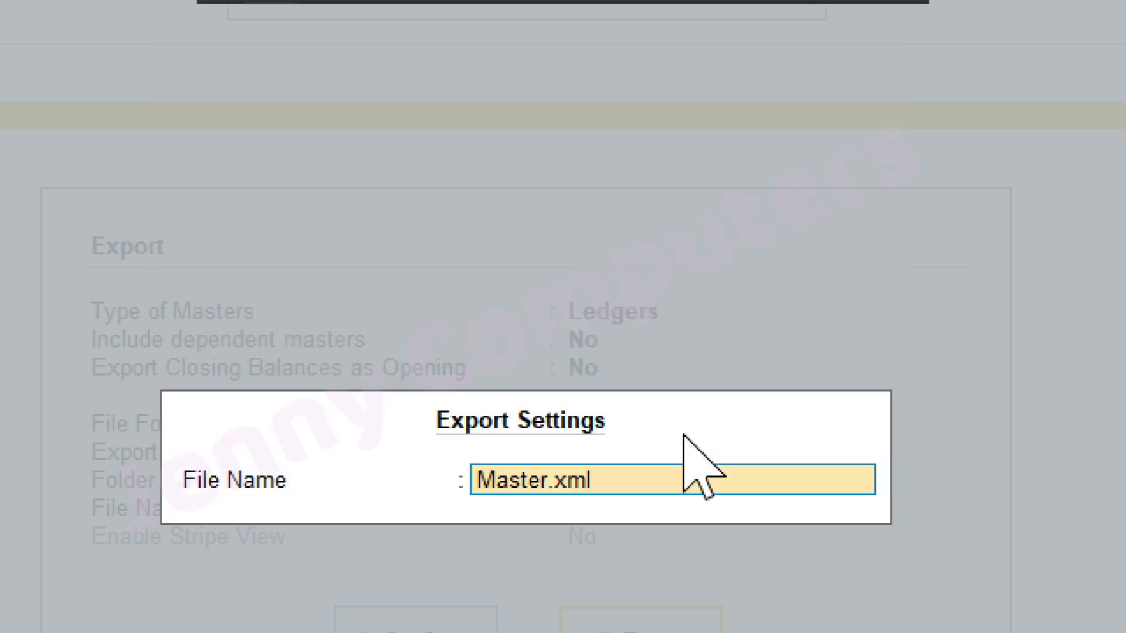
pyautogui.press('Delete')
pyautogui.press('Delete')
pyautogui.press('Delete')
pyautogui.press('Delete')
pyautogui.press('Delete')
pyautogui.press('Delete')
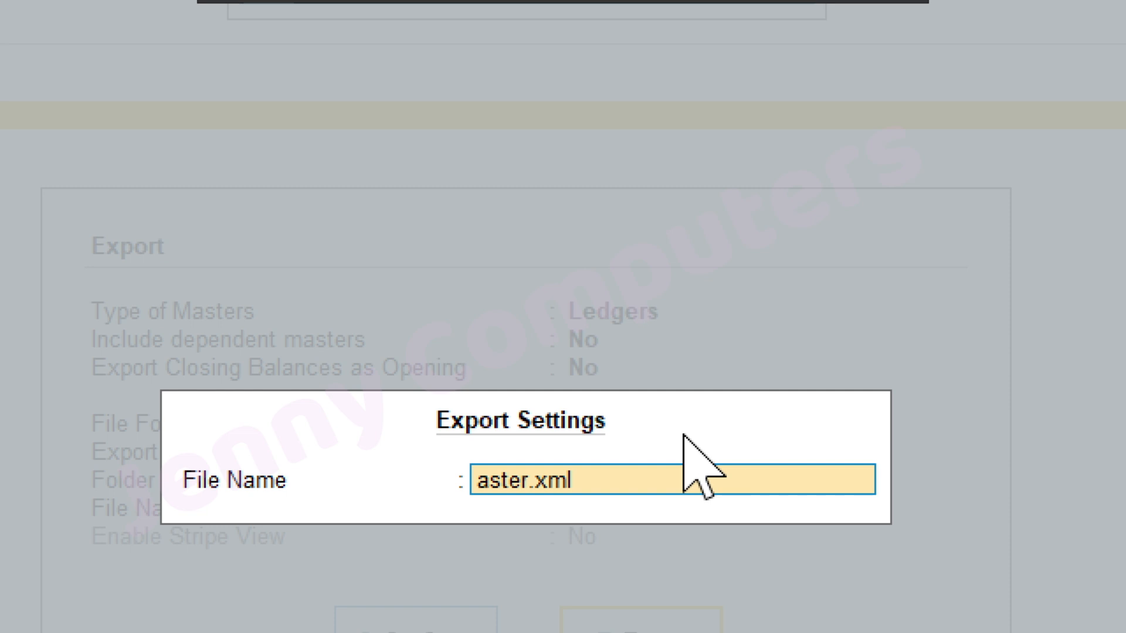
pyautogui.write('ledgers')
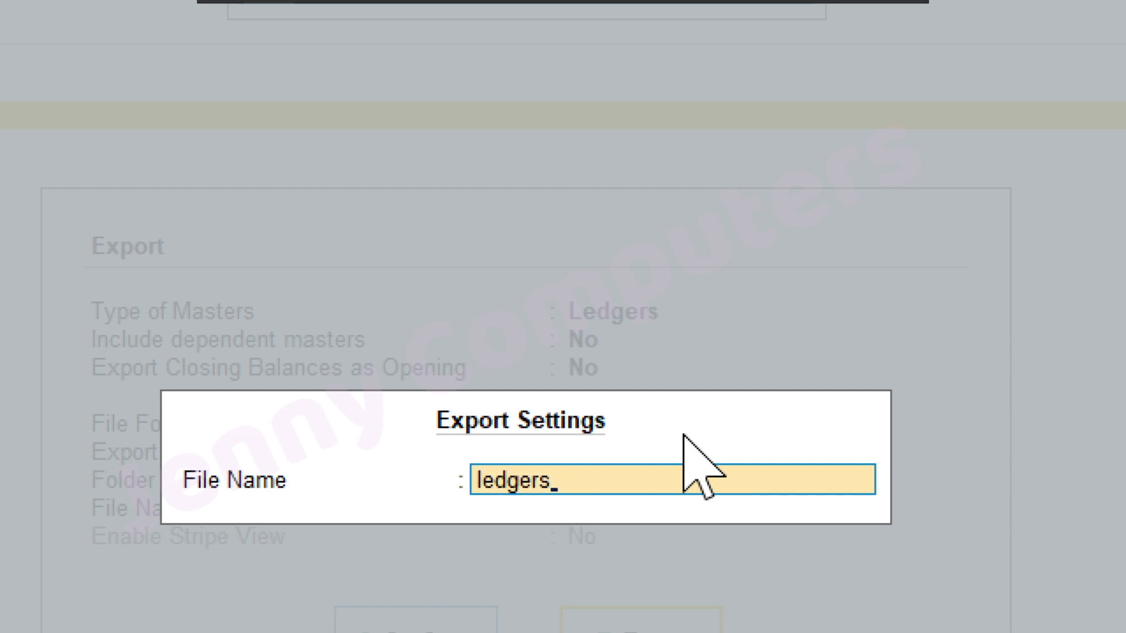
pyautogui.press('Return')
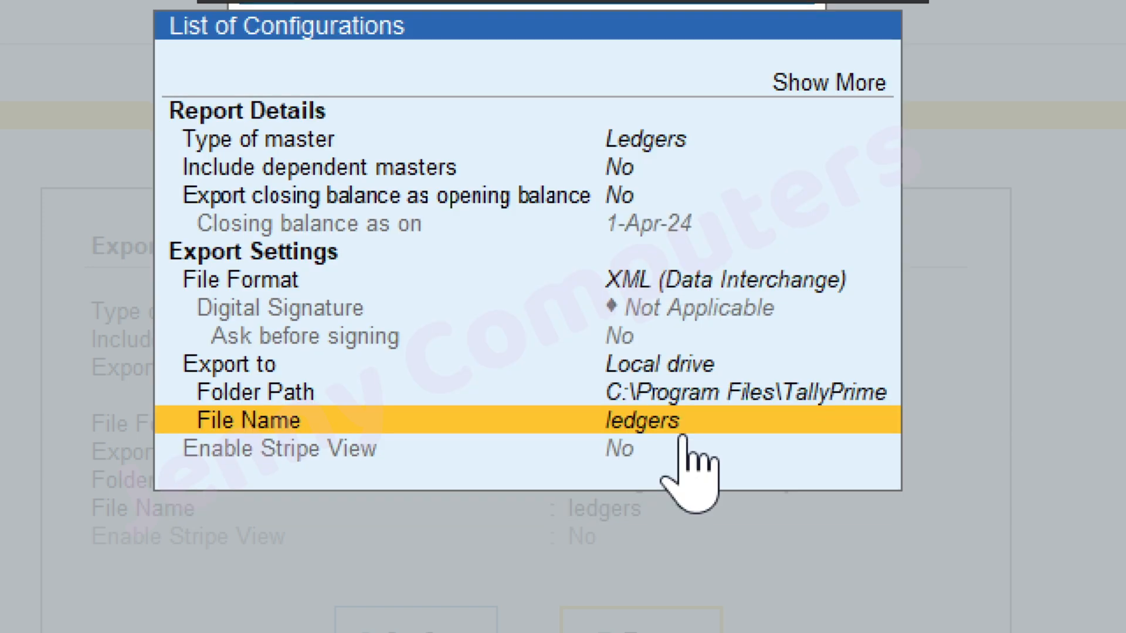
pyautogui.click(681, 437)
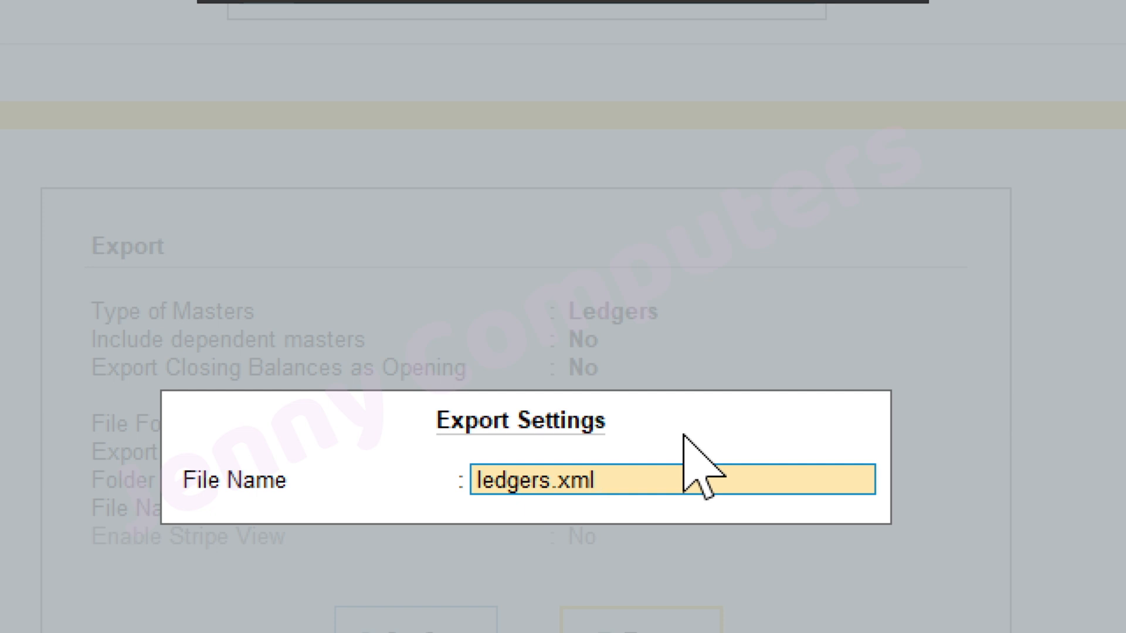
pyautogui.press('Return')
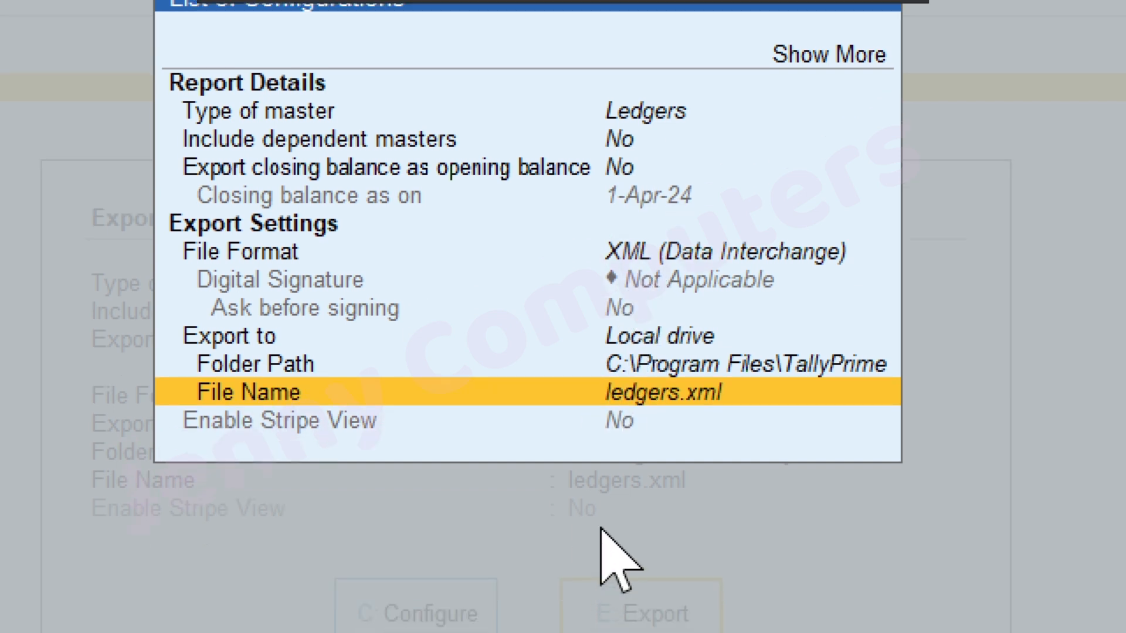
# Step: Accept the export configuration and export the ledger masters to the C:\Program Files\TallyPrime folder
pyautogui.hotkey('ctrl', 'a')
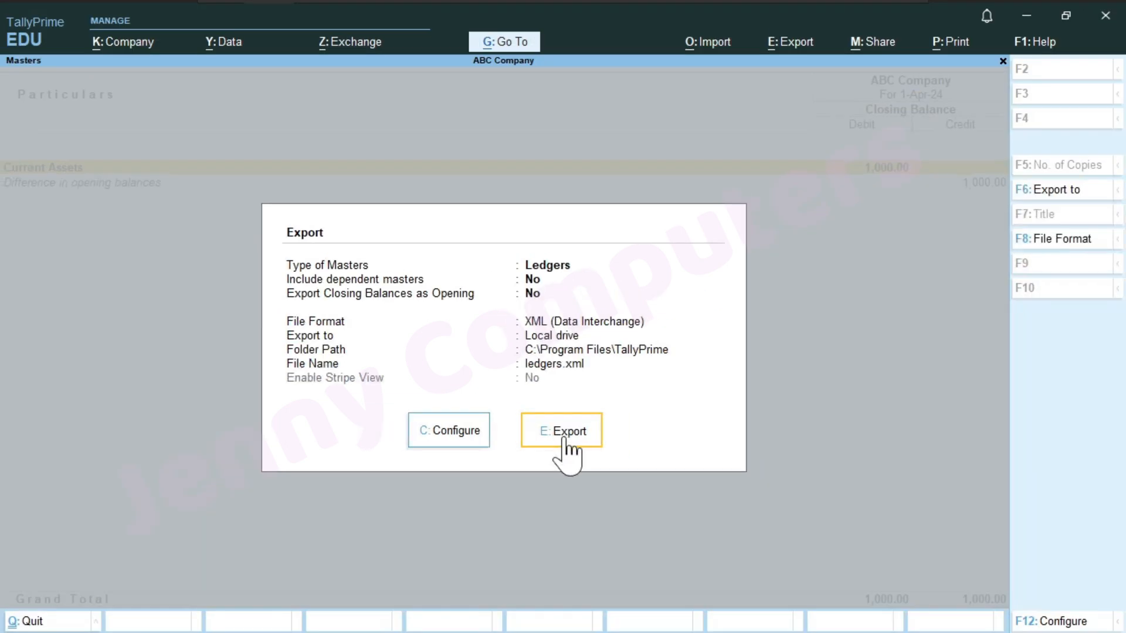
pyautogui.click(647, 542)
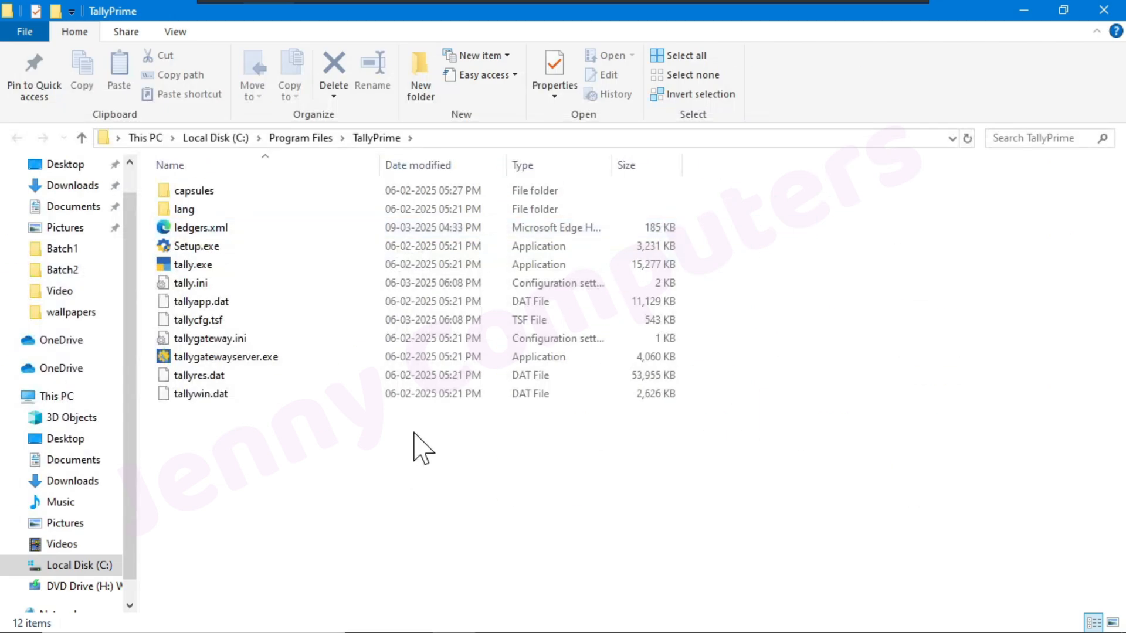
# Step: Return to TallyPrime, start a masters import in XML (Data Interchange) format and choose ledgers.xml from C:\Program Files\TallyPrime as the file
pyautogui.hotkey('alt', 'Tab')
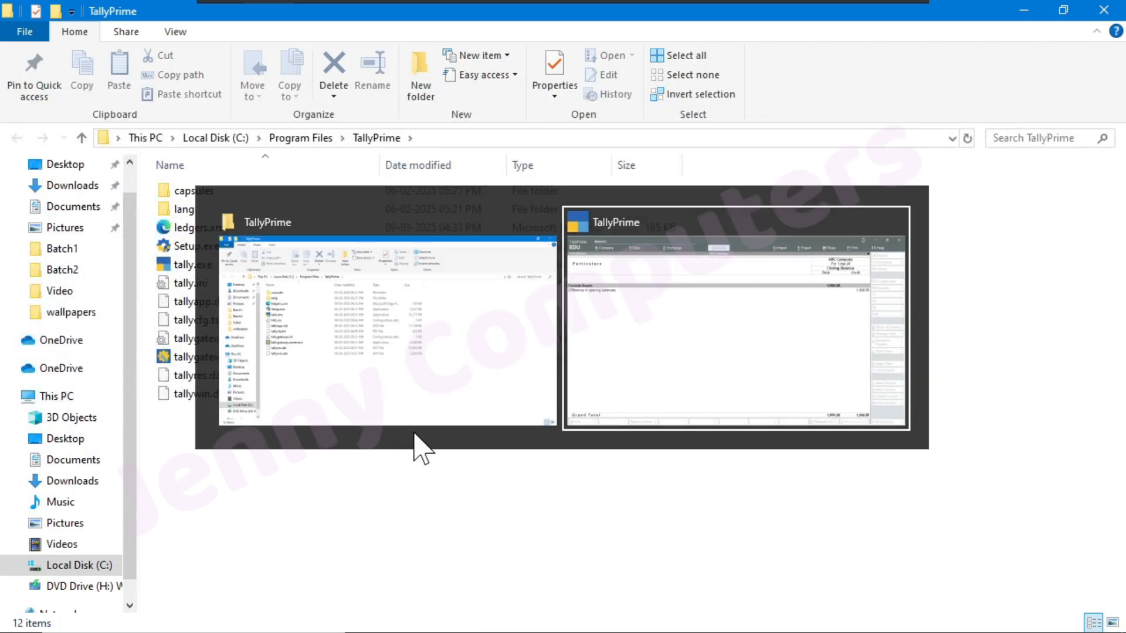
pyautogui.press('Escape')
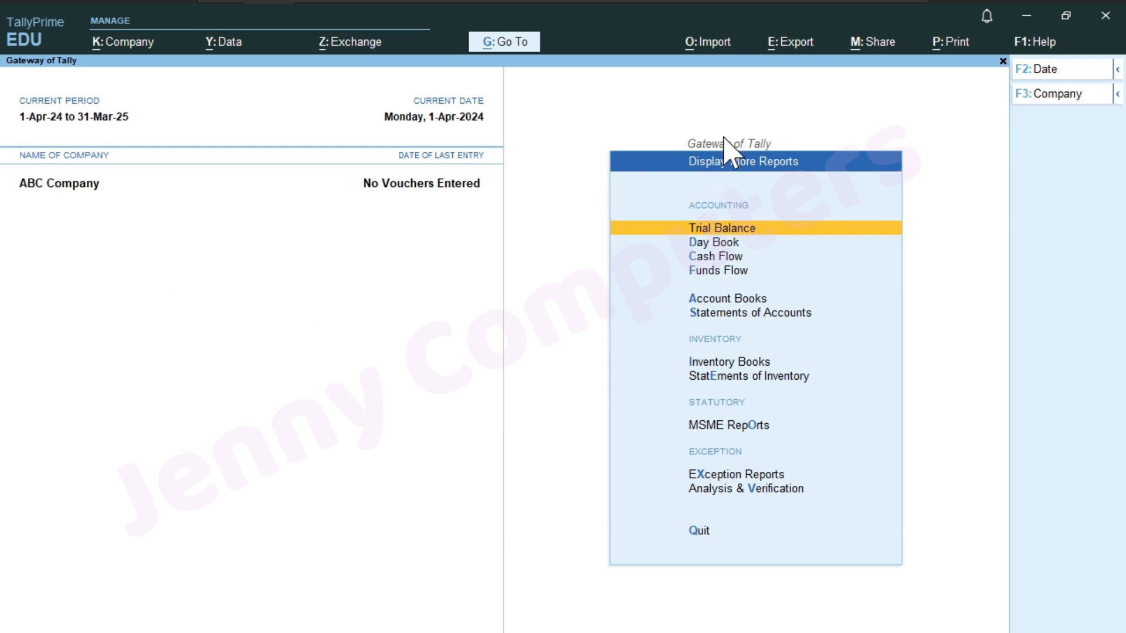
pyautogui.click(711, 51)
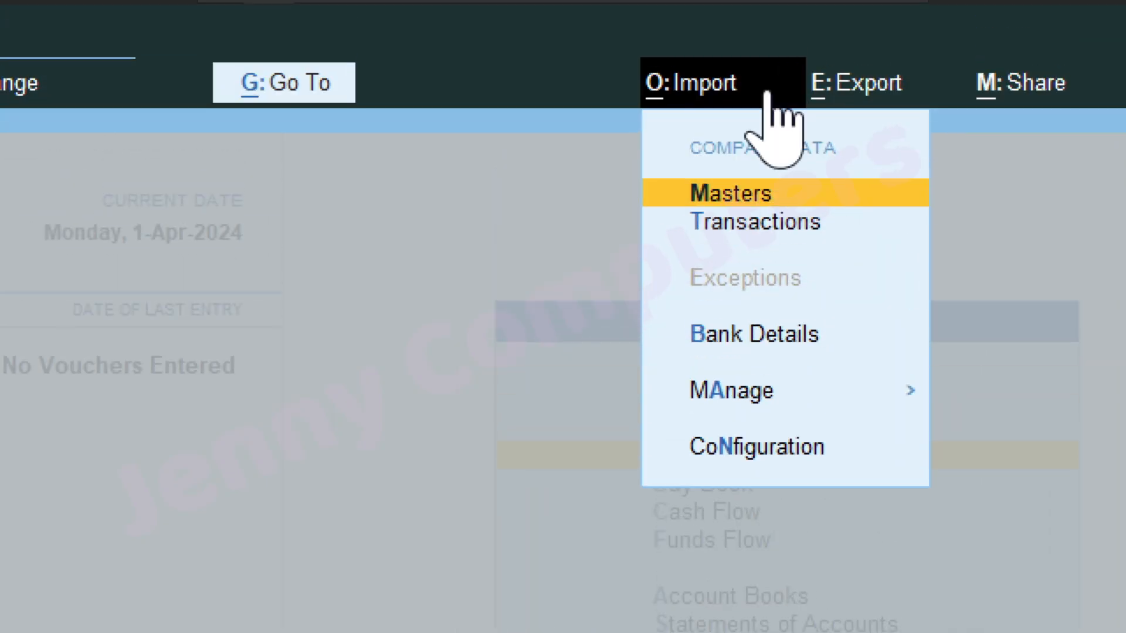
pyautogui.press('Return')
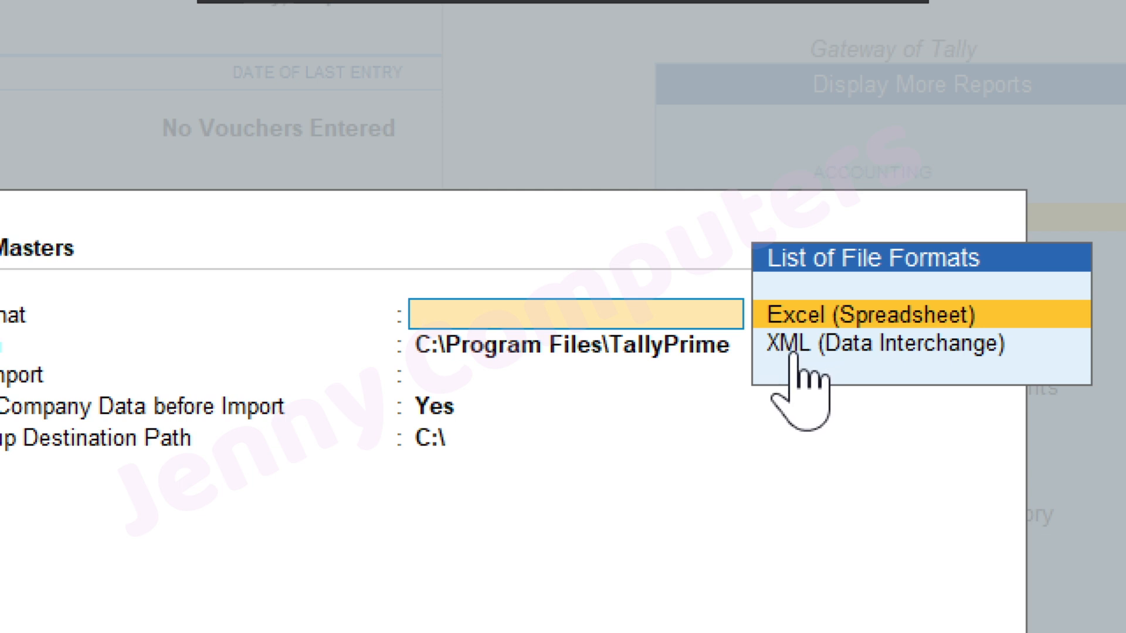
pyautogui.press('Down')
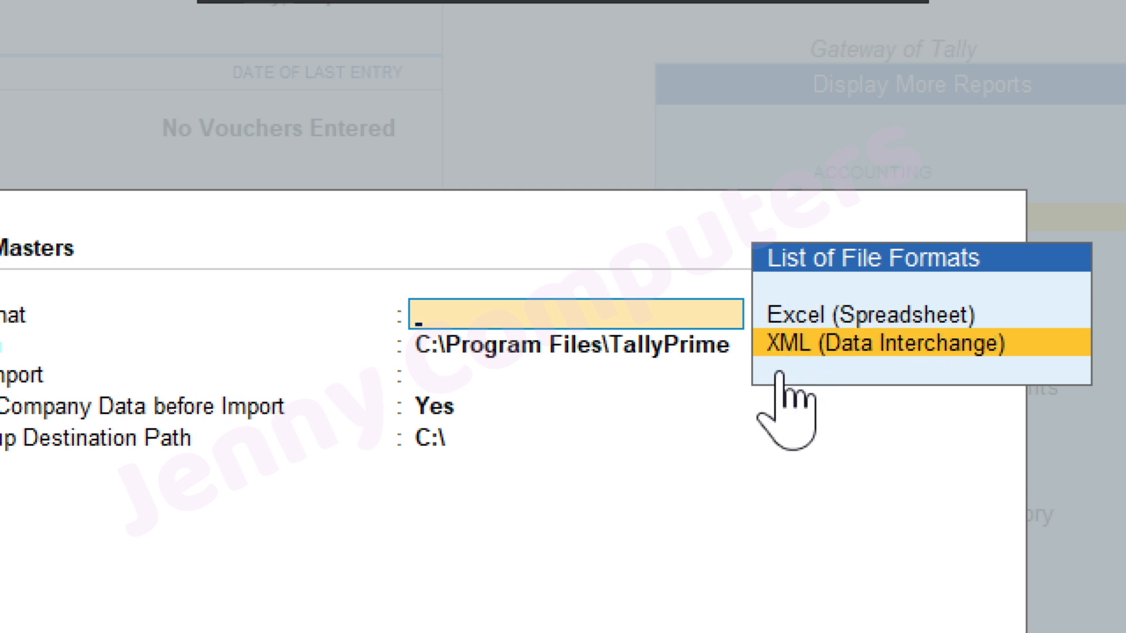
pyautogui.press('Return')
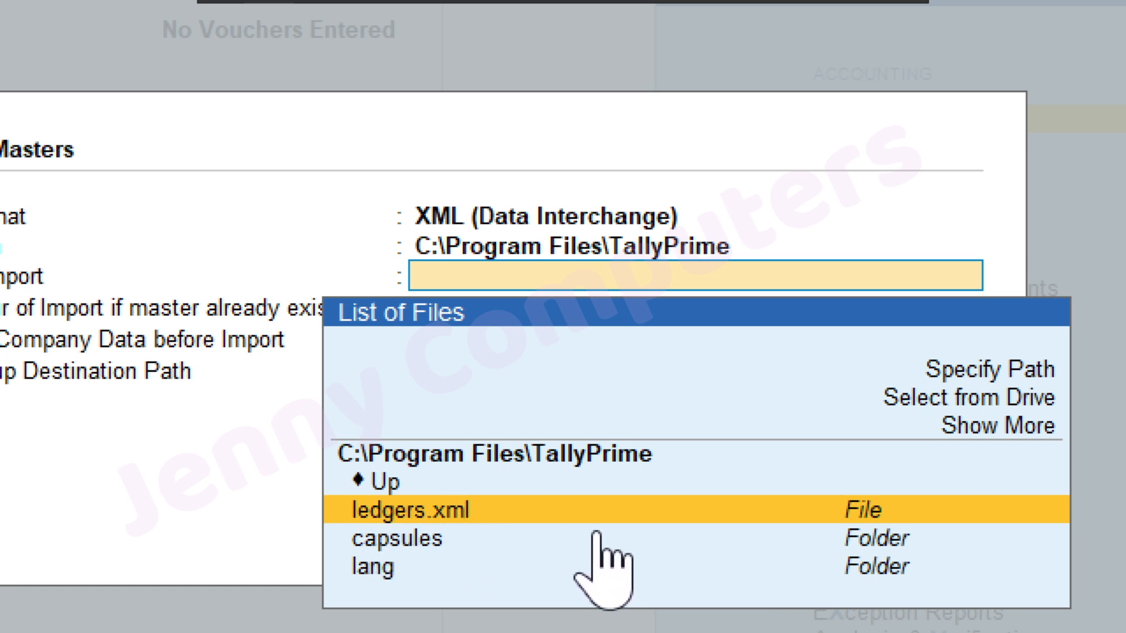
pyautogui.press('Return')
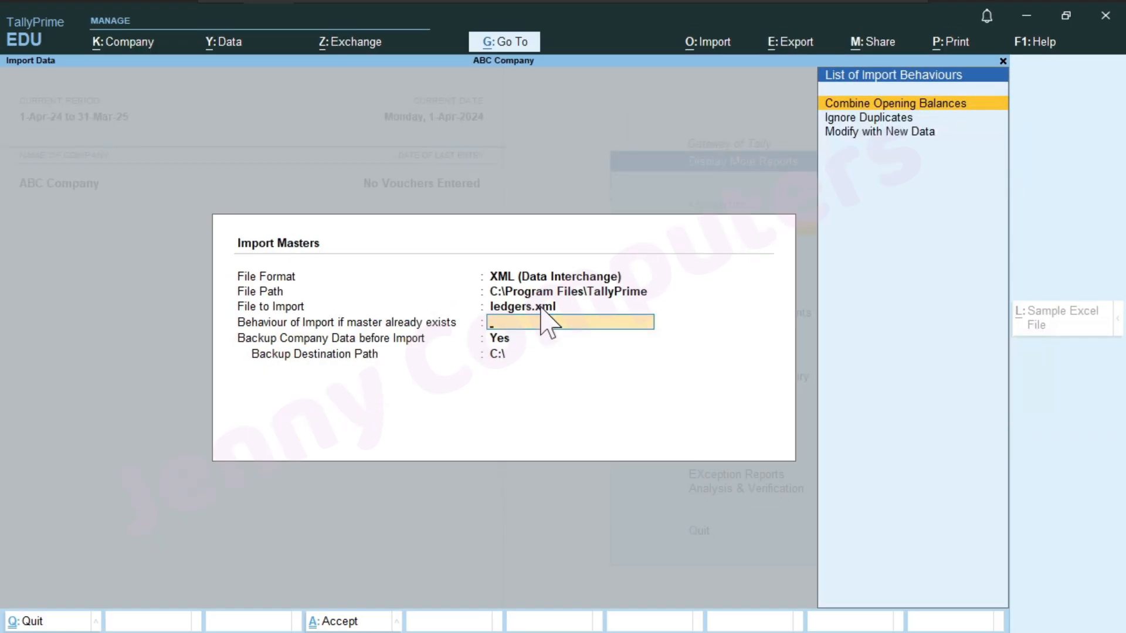
# Step: Set existing masters to Combine Opening Balances and try the import with the company backup going to C:\
pyautogui.press('Return')
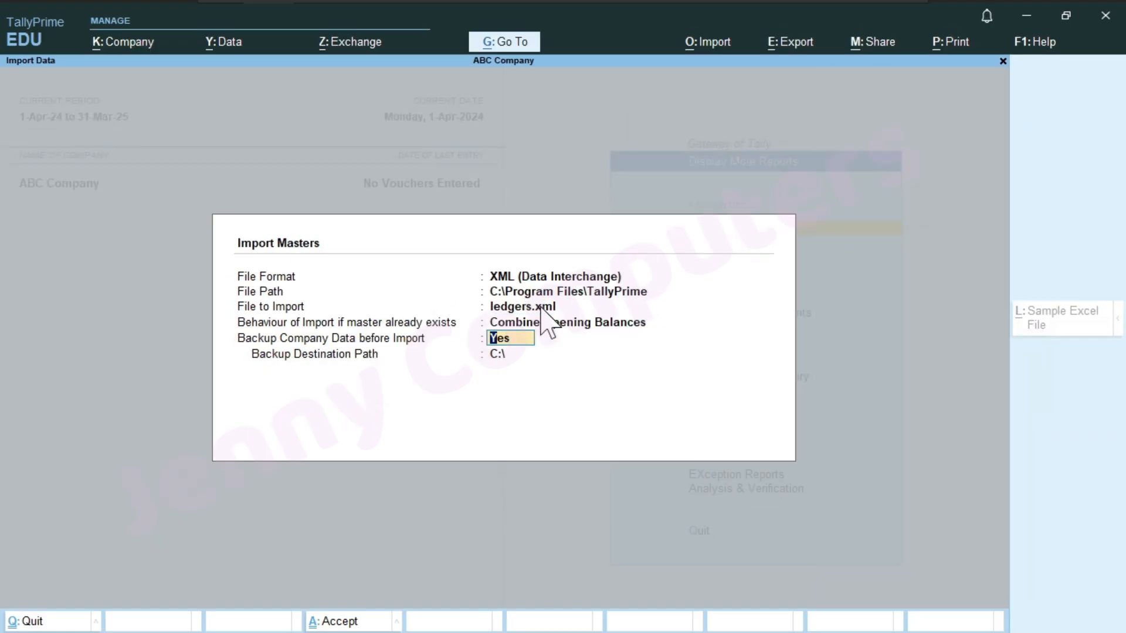
pyautogui.press('Return')
pyautogui.press('Return')
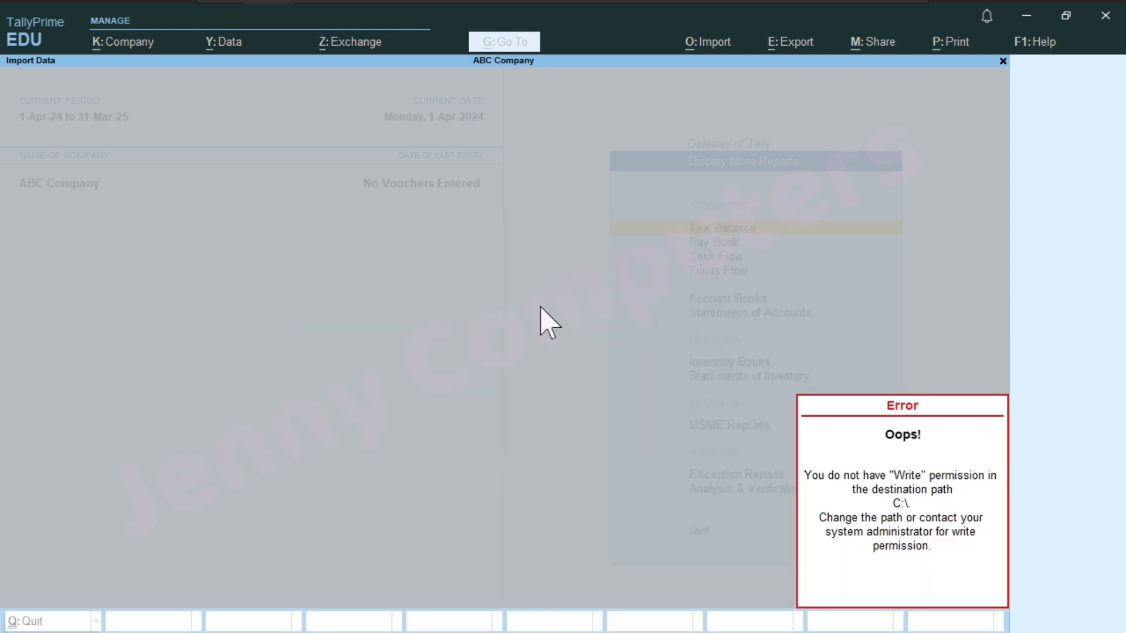
pyautogui.press('Escape')
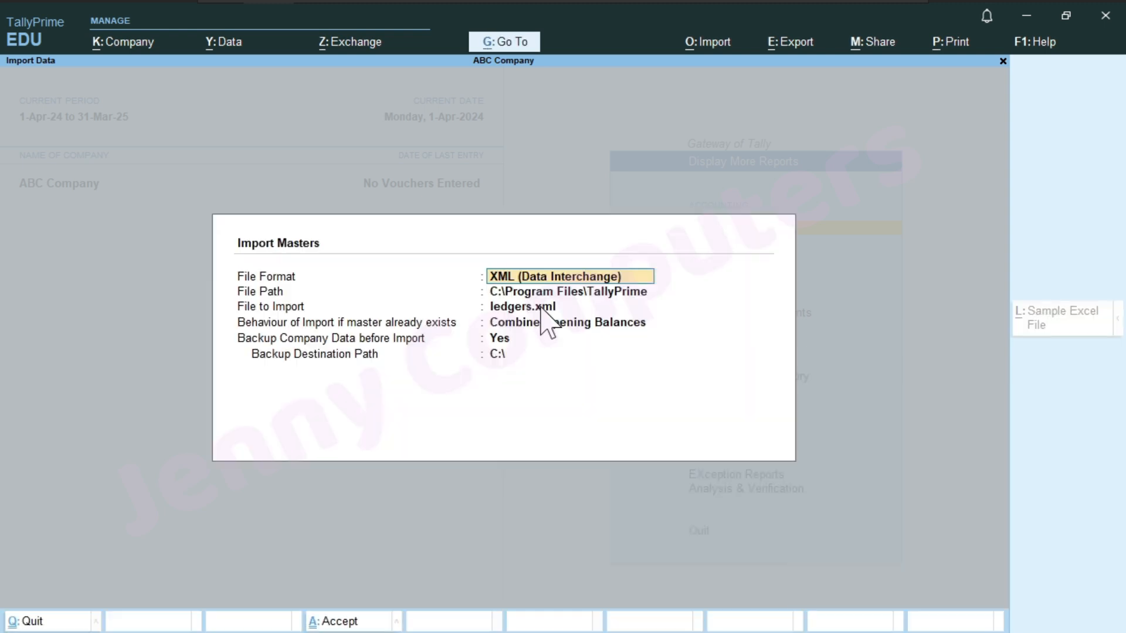
# Step: Set the backup destination path to C:\Tally and run the import of the ledger masters
pyautogui.press('Return')
pyautogui.press('Return')
pyautogui.press('Return')
pyautogui.press('Return')
pyautogui.press('Return')
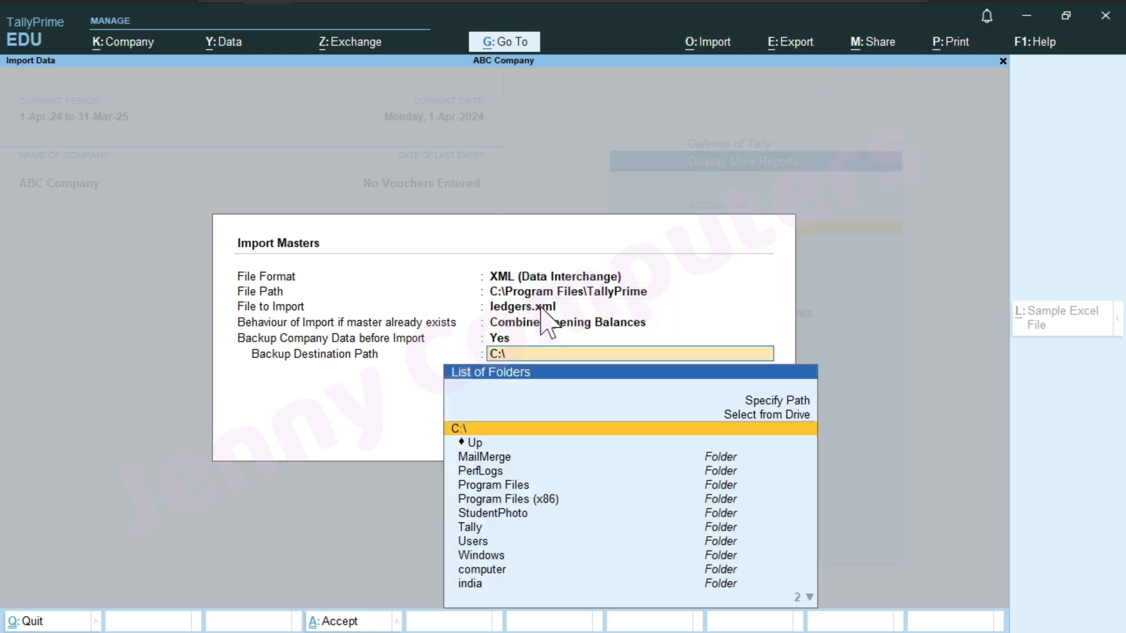
pyautogui.press('Down')
pyautogui.press('Down')
pyautogui.press('Down')
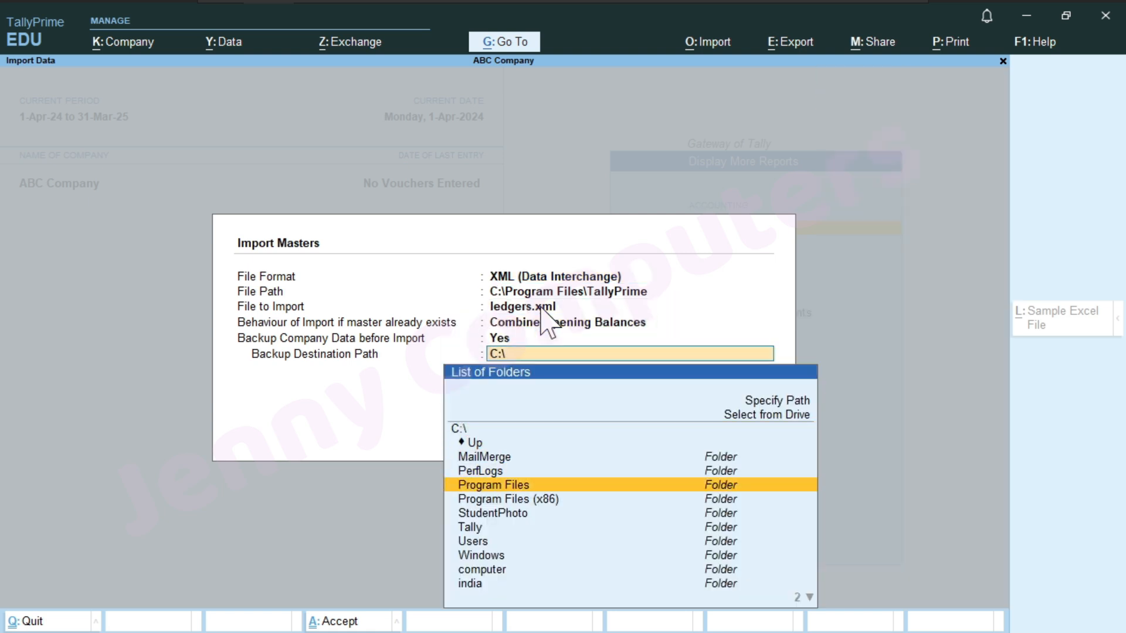
pyautogui.press('Down')
pyautogui.press('Down')
pyautogui.press('Down')
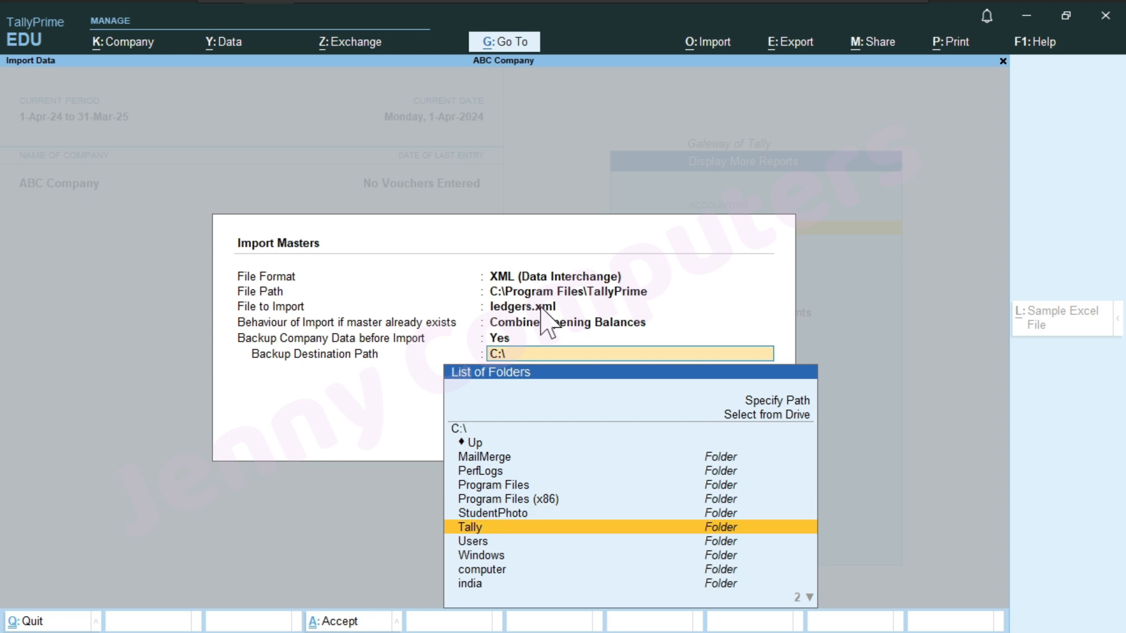
pyautogui.press('Return')
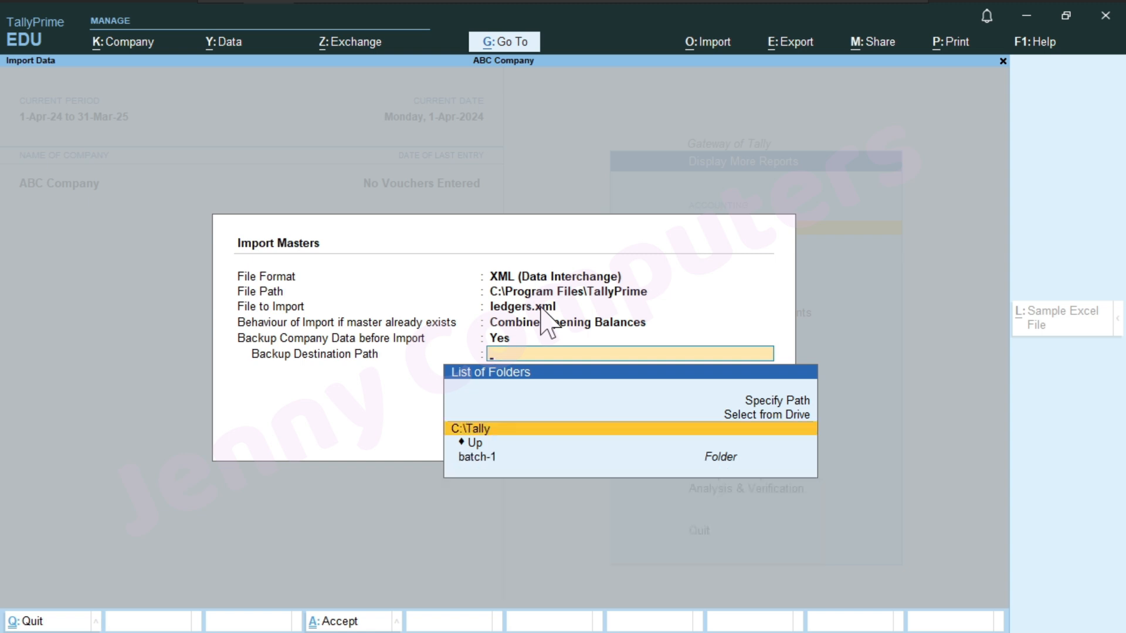
pyautogui.press('Return')
pyautogui.press('Return')
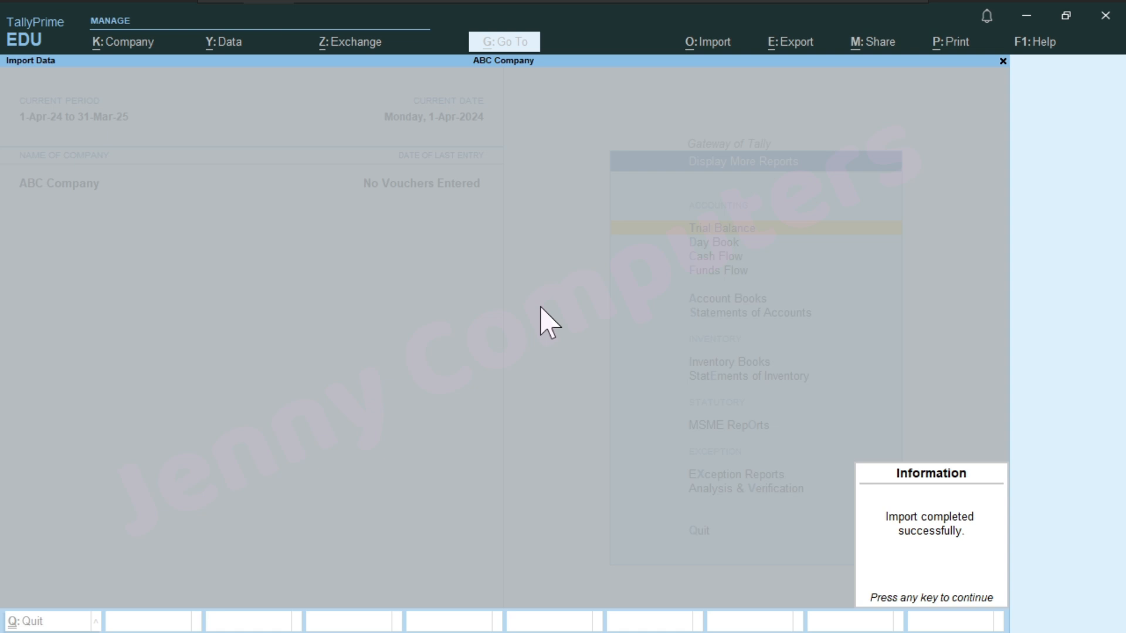
pyautogui.click(914, 470)
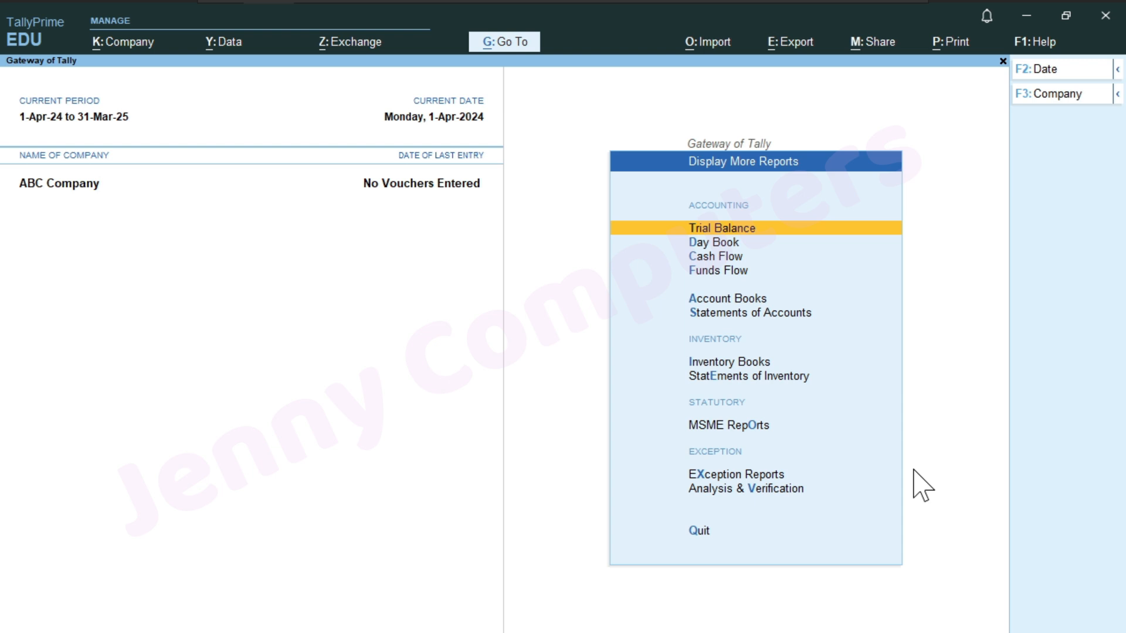
# Step: Open the Abc Deb ledger from the account books, check its opening and closing balances, and return to the account books
pyautogui.press('Down')
pyautogui.press('Down')
pyautogui.press('Down')
pyautogui.press('Down')
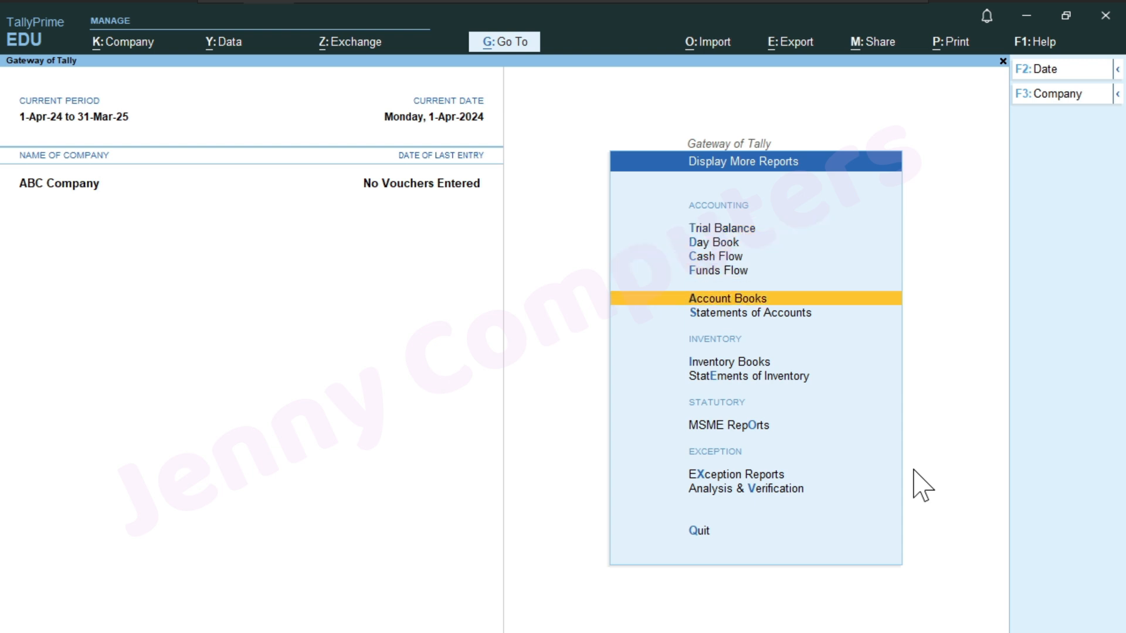
pyautogui.press('Return')
pyautogui.press('Down')
pyautogui.press('Return')
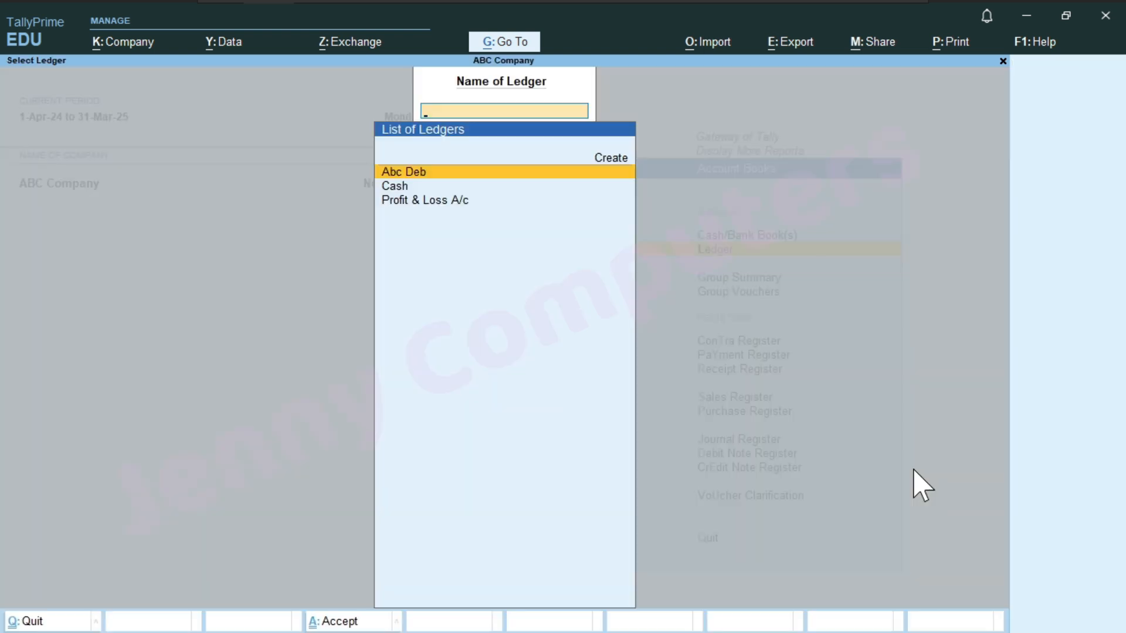
pyautogui.press('Return')
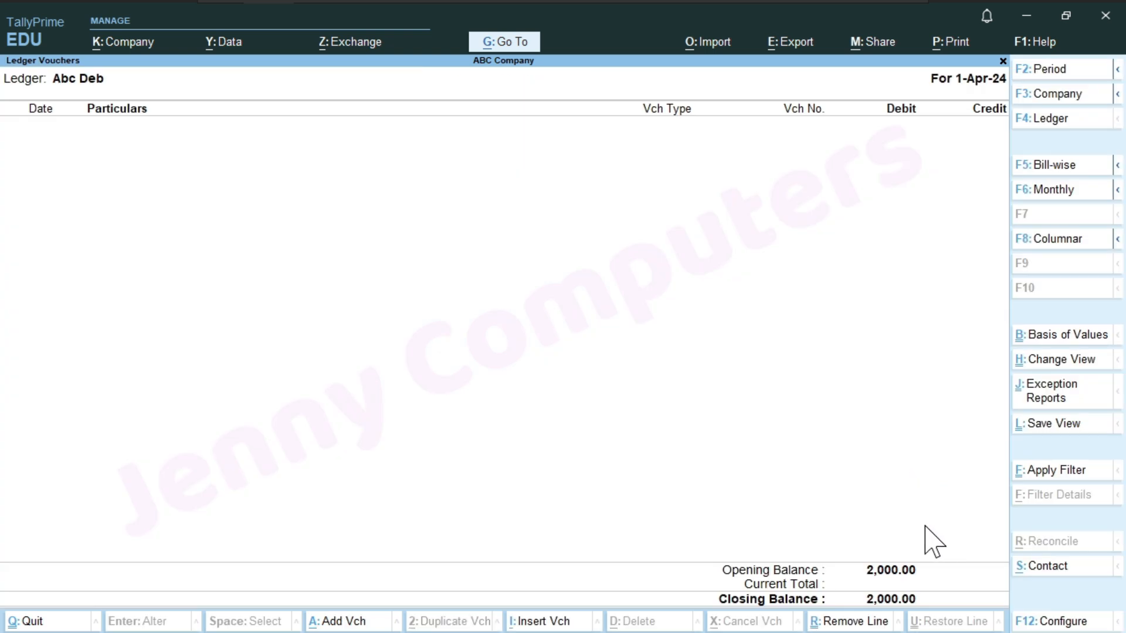
pyautogui.press('ctrl')
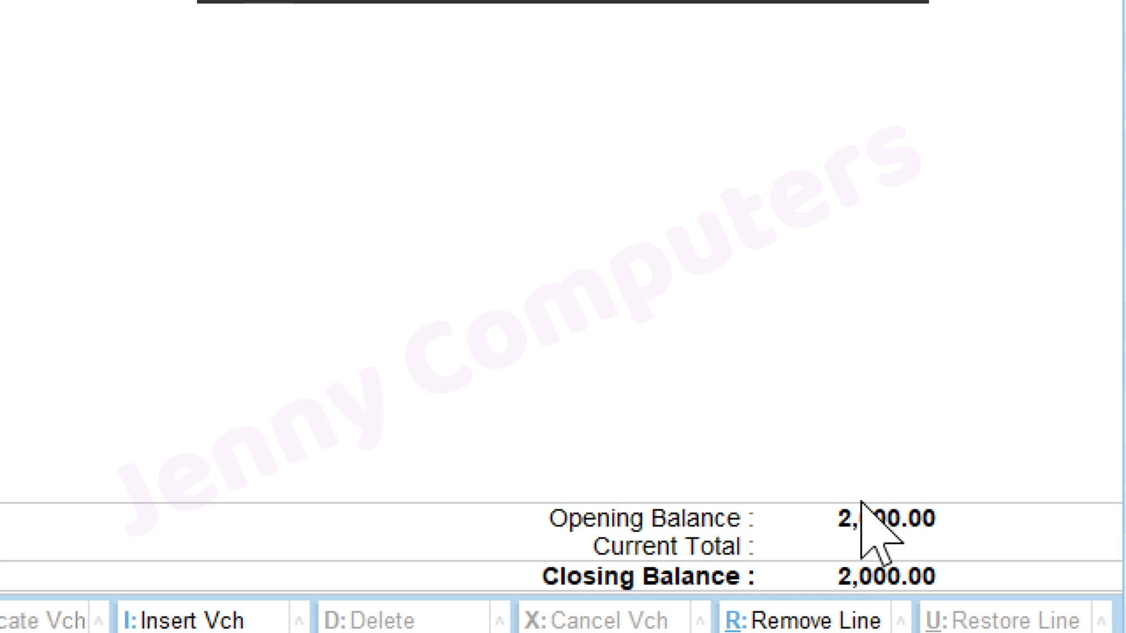
pyautogui.press('Escape')
pyautogui.press('Escape')
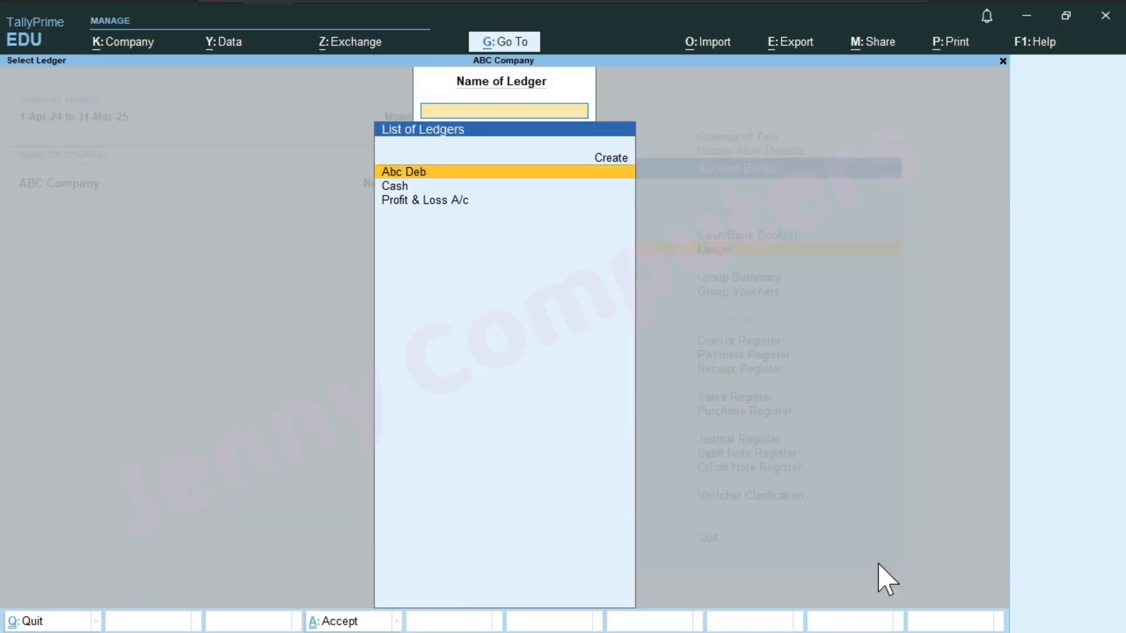
pyautogui.press('Escape')
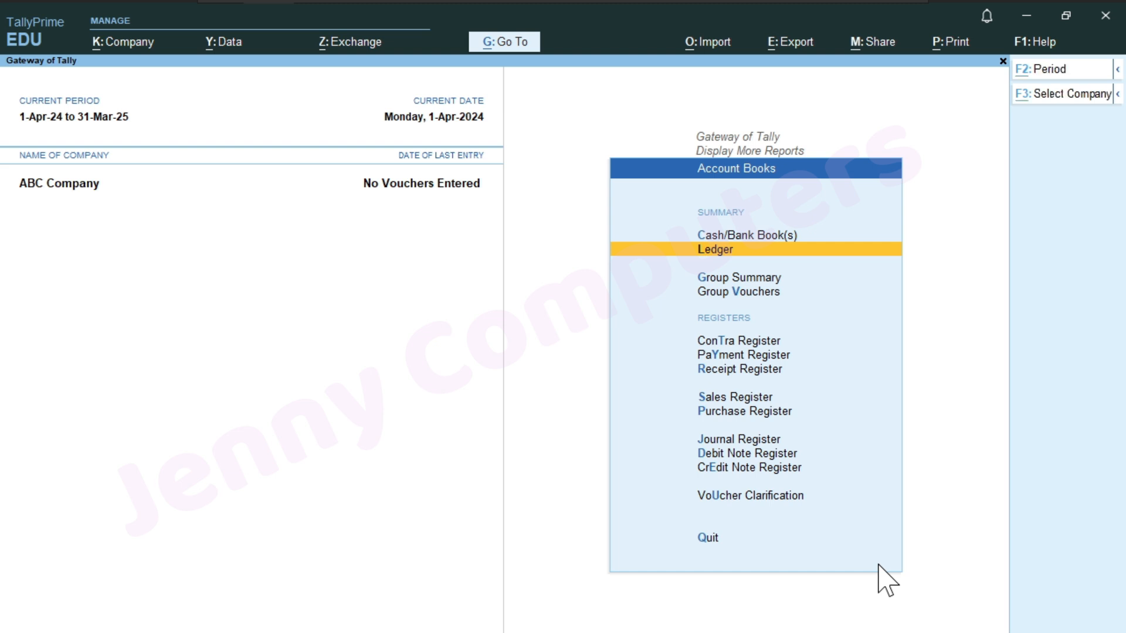
# Step: Start another masters import from ledgers.xml with the behaviour for existing masters set to Ignore Duplicates
pyautogui.hotkey('alt', 'o')
pyautogui.press('Return')
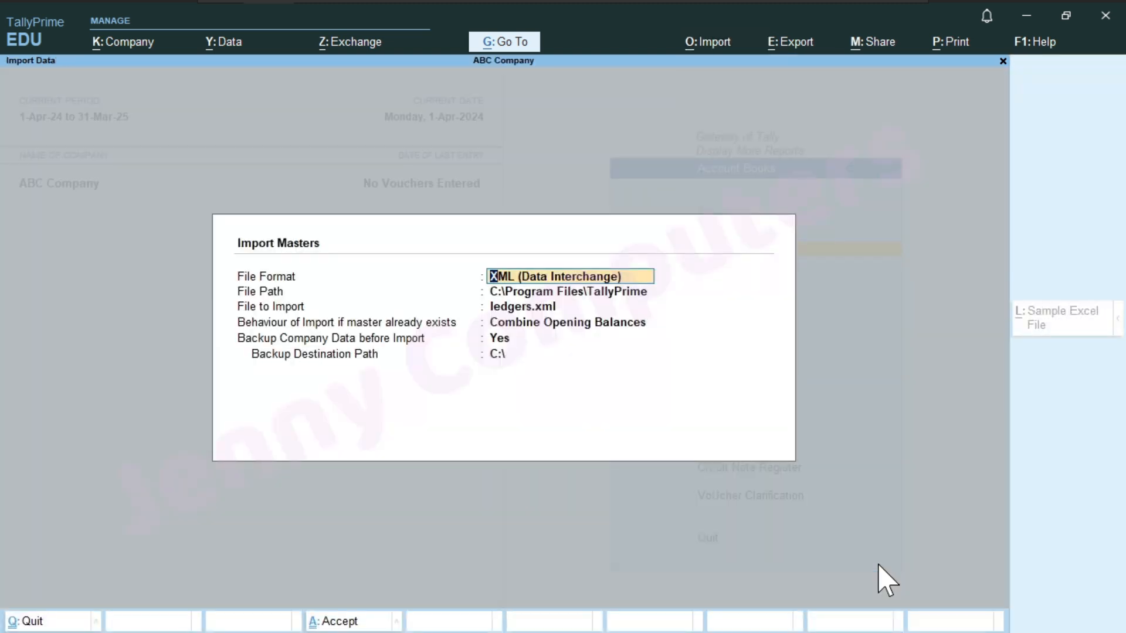
pyautogui.press('Return')
pyautogui.press('Return')
pyautogui.press('Return')
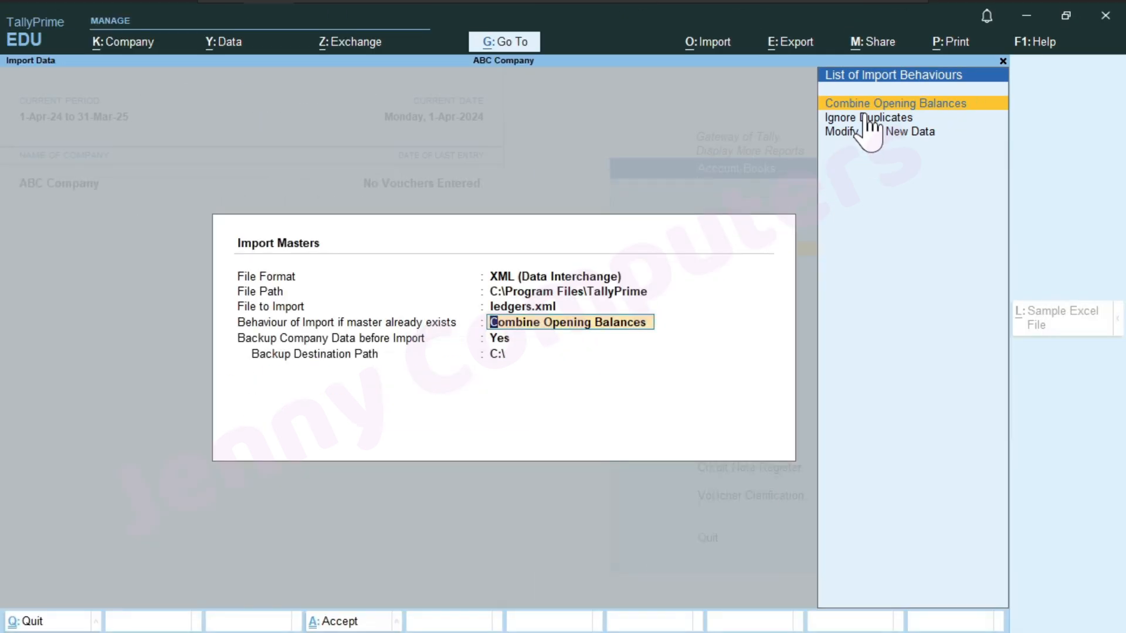
pyautogui.press('Down')
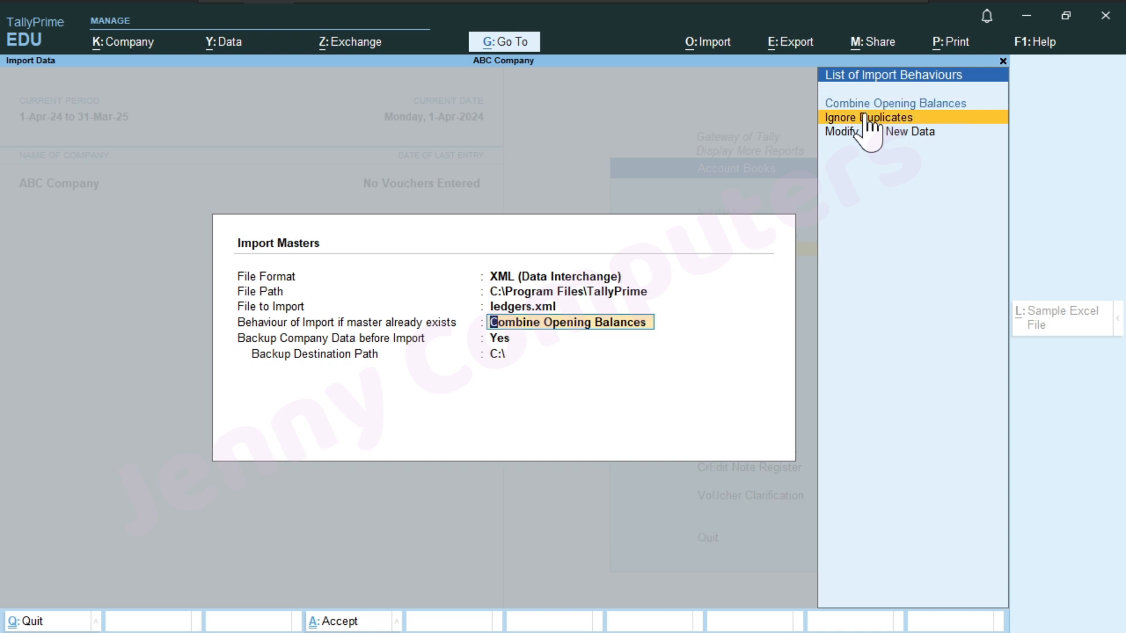
pyautogui.press('Return')
pyautogui.press('Return')
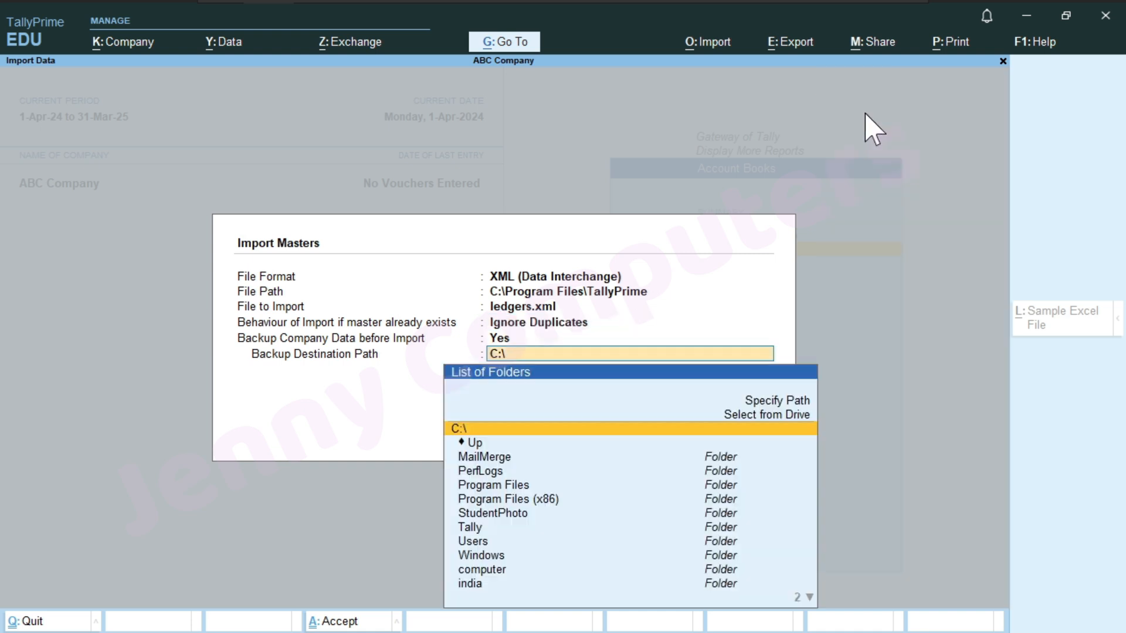
# Step: Choose C:\Tally as the backup destination and run the import, overwriting the existing backup file
pyautogui.press('Down')
pyautogui.press('Down')
pyautogui.press('Down')
pyautogui.press('Down')
pyautogui.press('Down')
pyautogui.press('Down')
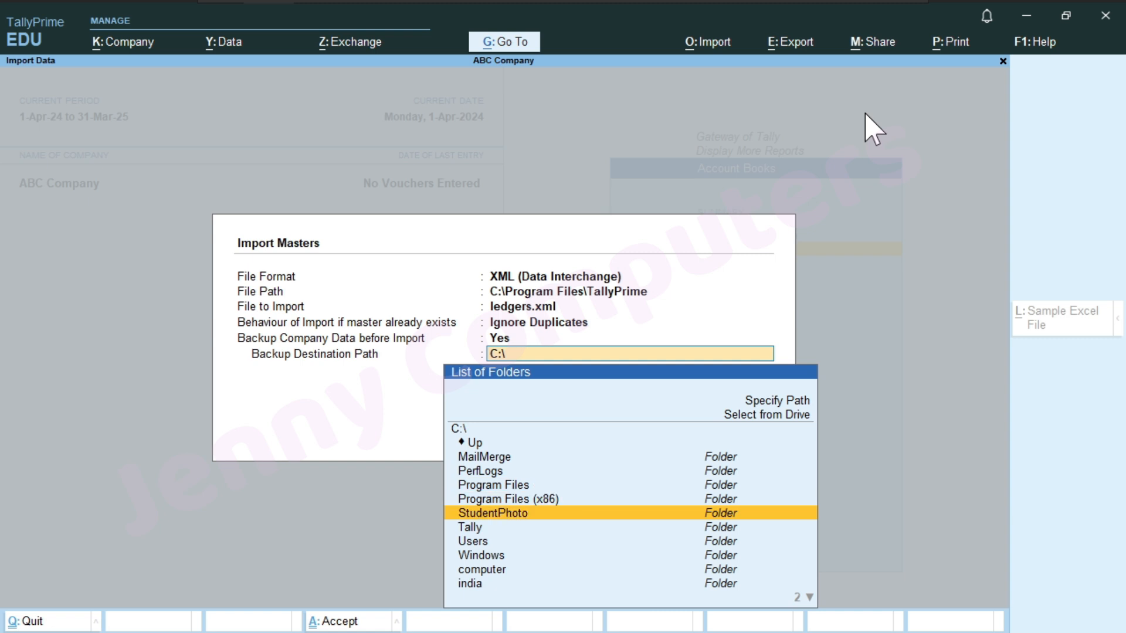
pyautogui.press('Down')
pyautogui.press('Return')
pyautogui.press('Return')
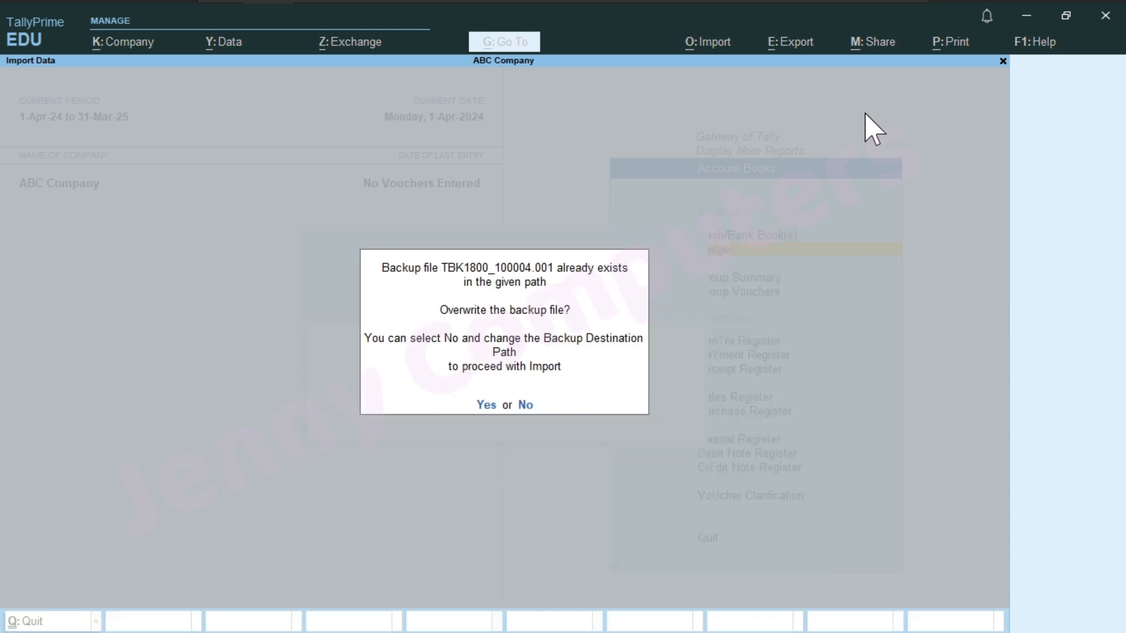
pyautogui.press('y')
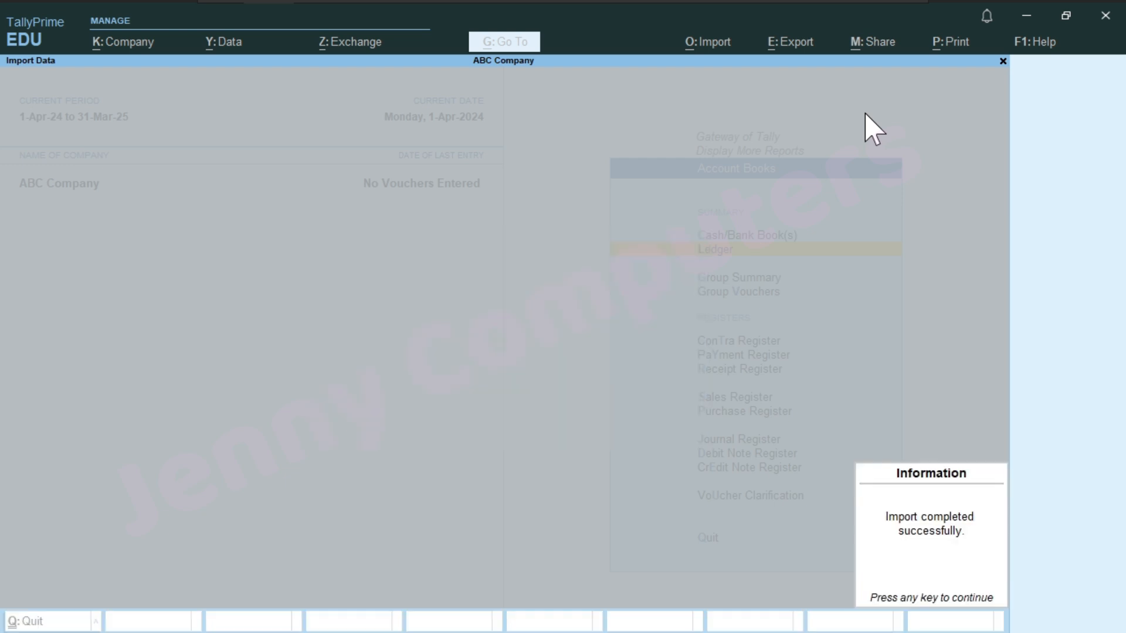
pyautogui.press('Return')
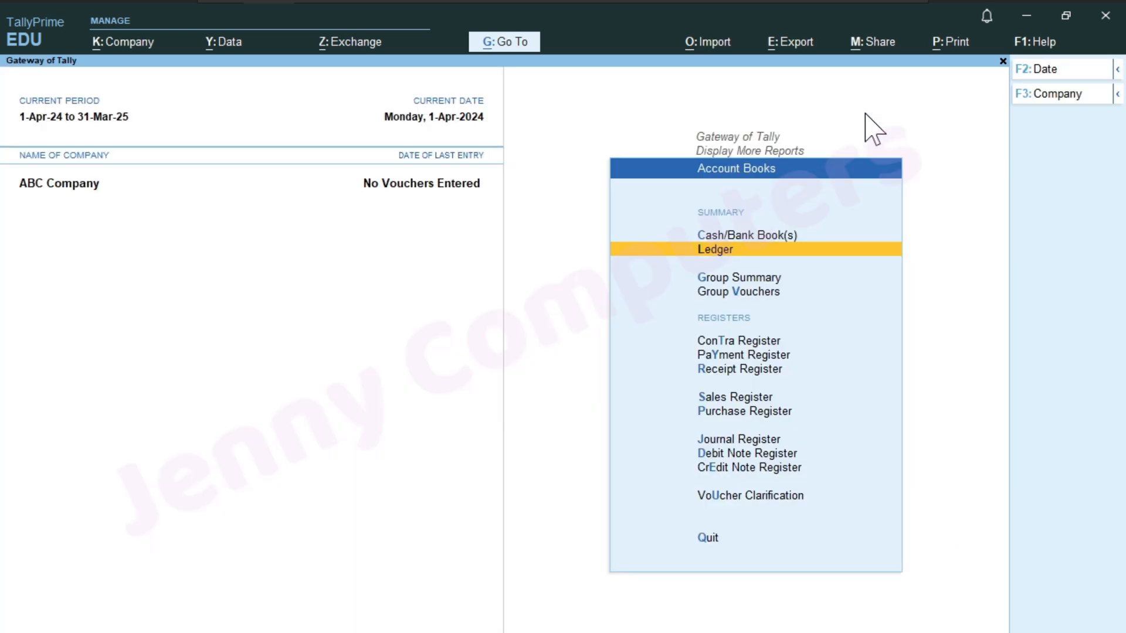
# Step: Reopen the Abc Deb ledger to check its balances after the Ignore Duplicates import
pyautogui.press('Return')
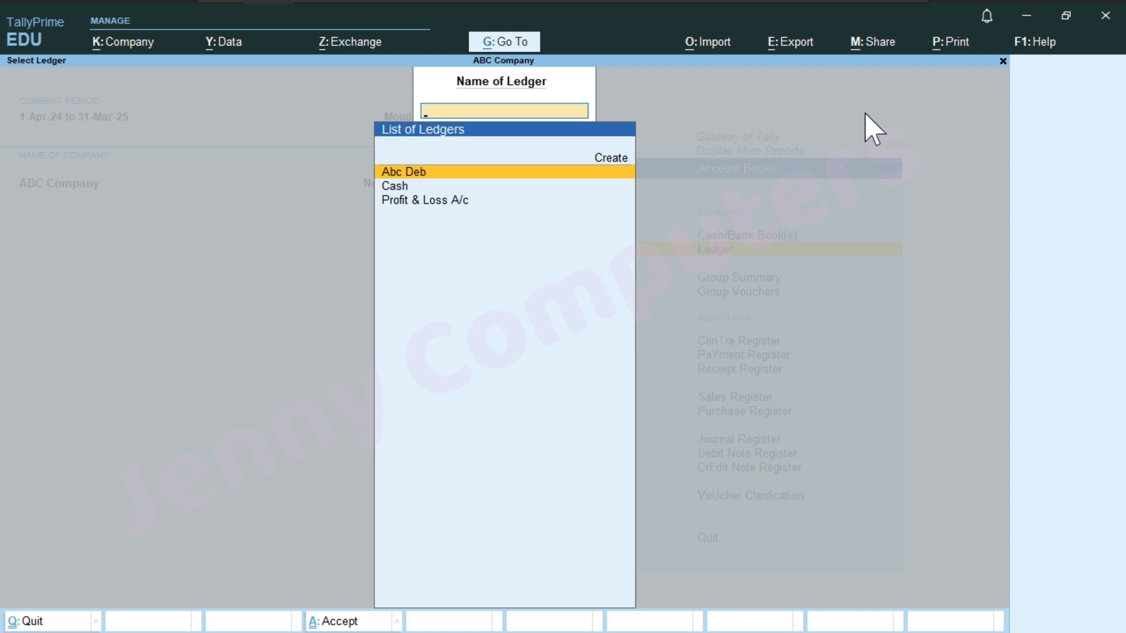
pyautogui.press('Return')
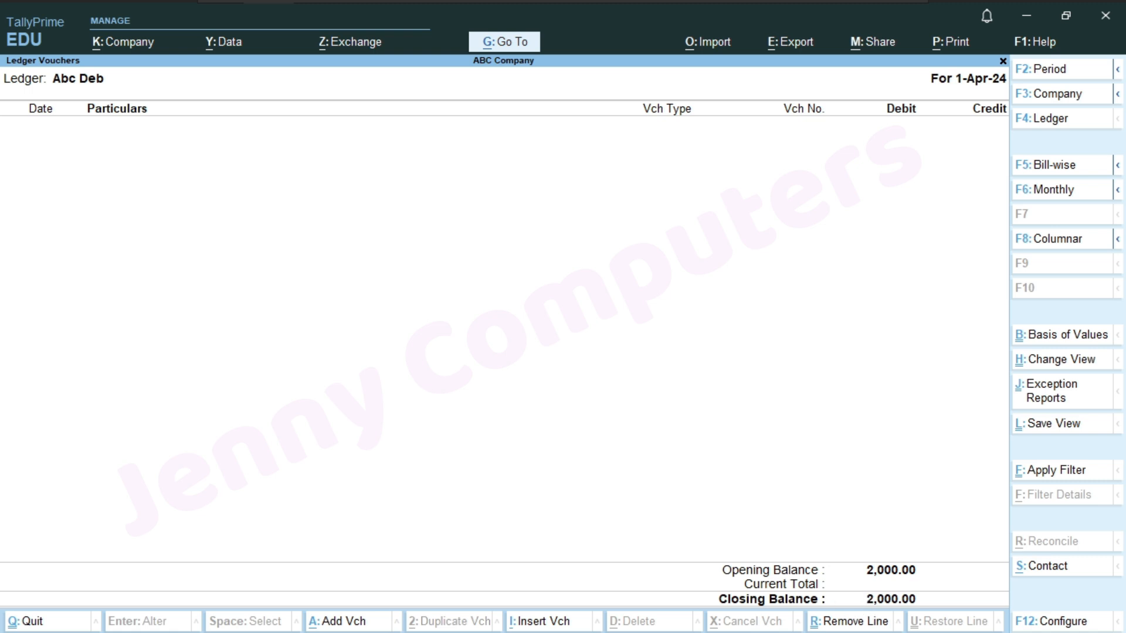
# Step: Start another masters import from ledgers.xml with the behaviour for existing masters set to Modify with New Data
pyautogui.hotkey('alt', 'o')
pyautogui.press('Return')
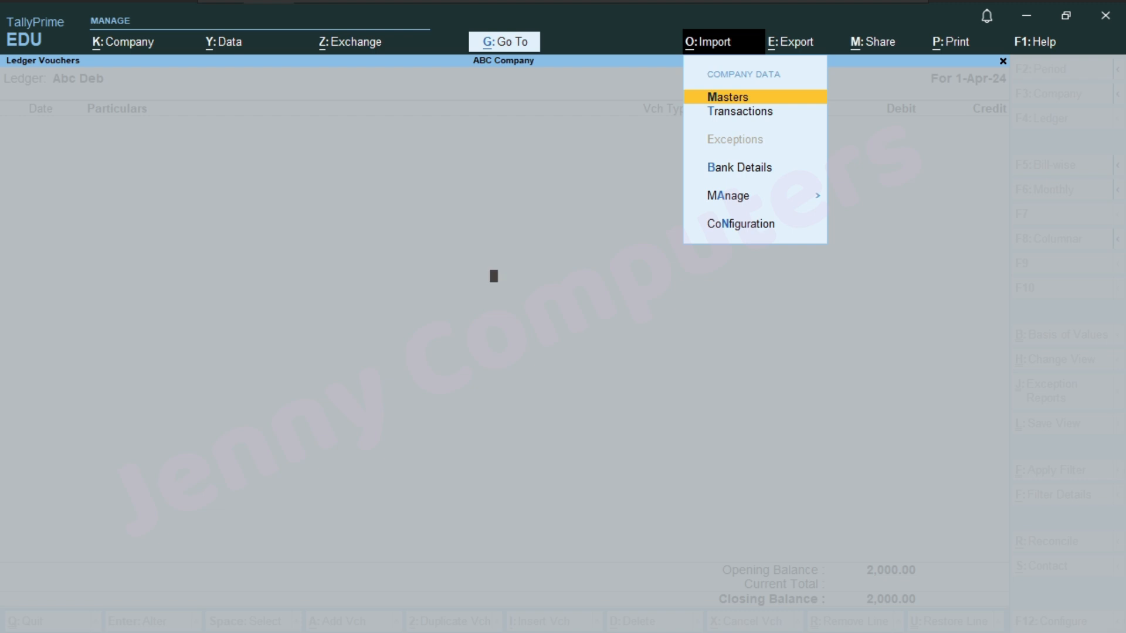
pyautogui.press('Return')
pyautogui.press('Return')
pyautogui.press('Return')
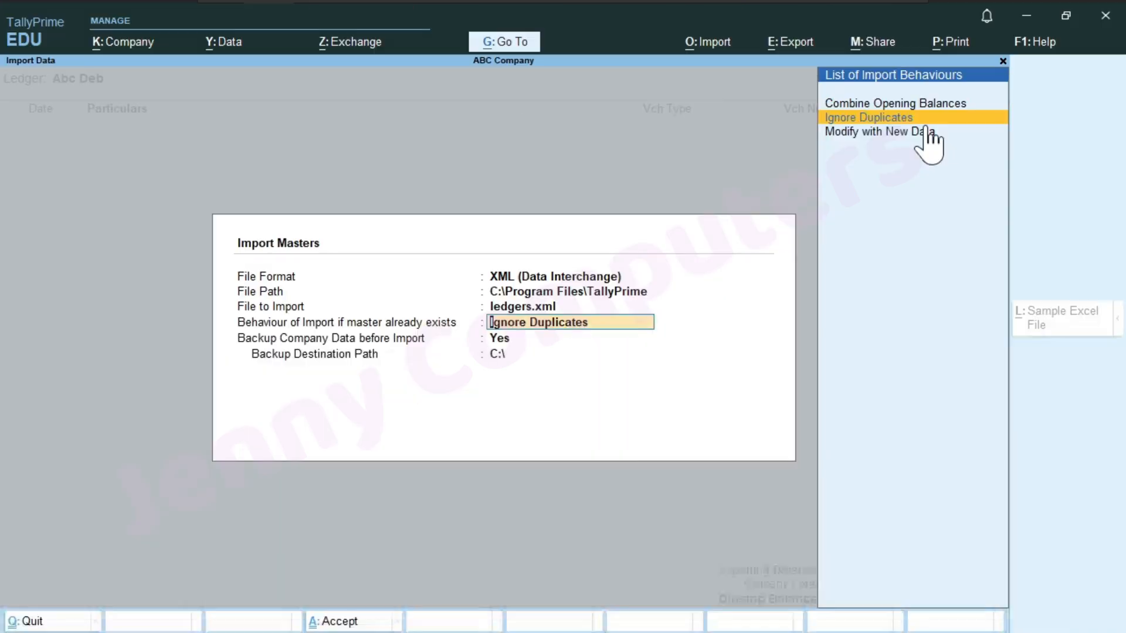
pyautogui.click(800, 180)
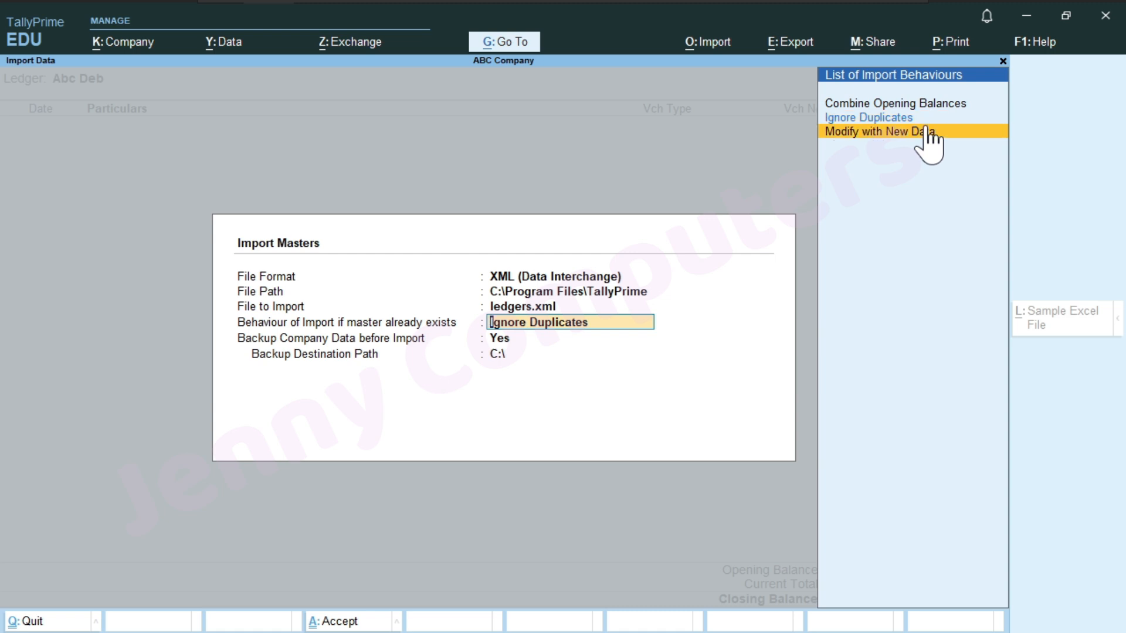
pyautogui.click(927, 131)
pyautogui.press('Return')
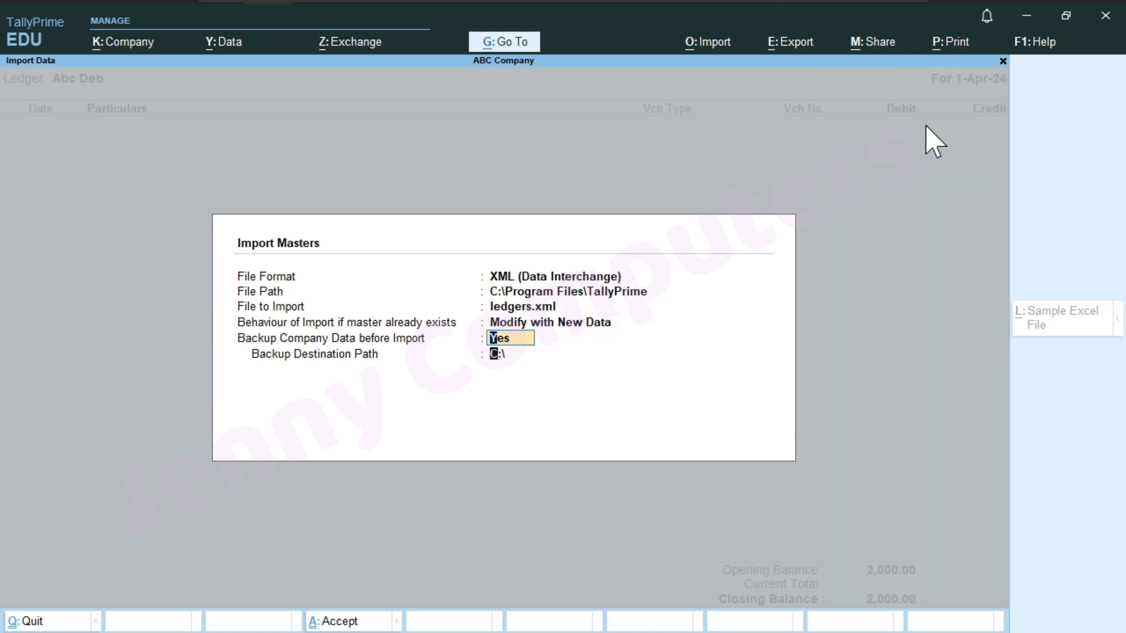
# Step: Back up the company data to C:\Tally, overwriting the existing backup file, and run the Modify with New Data import
pyautogui.press('Down')
pyautogui.press('Down')
pyautogui.press('Down')
pyautogui.press('Down')
pyautogui.press('Down')
pyautogui.press('Down')
pyautogui.press('Down')
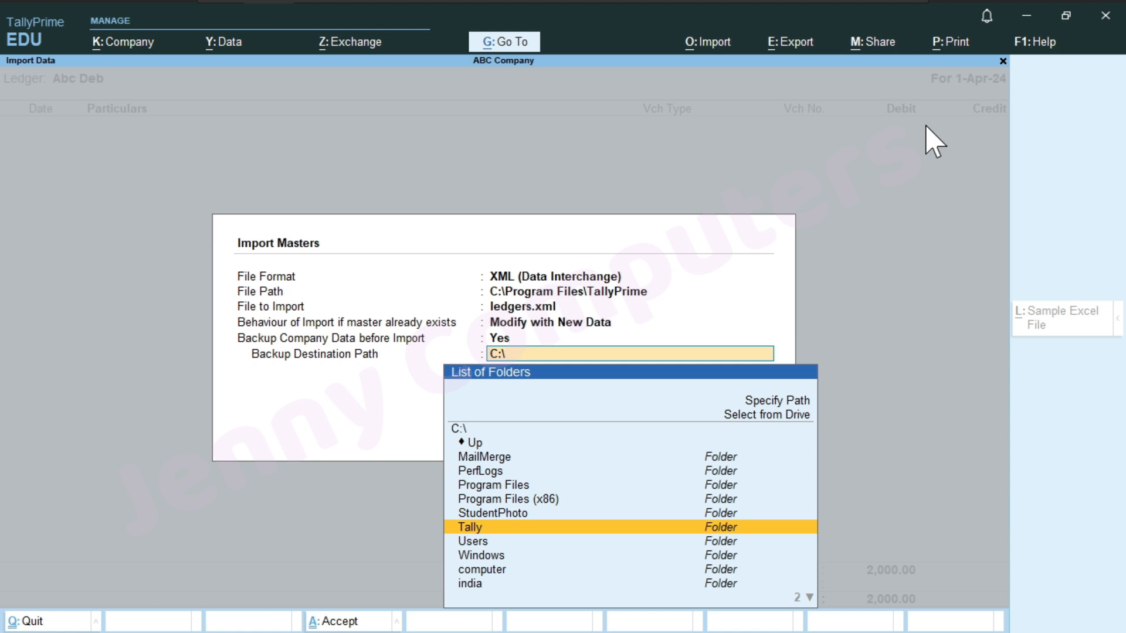
pyautogui.press('Return')
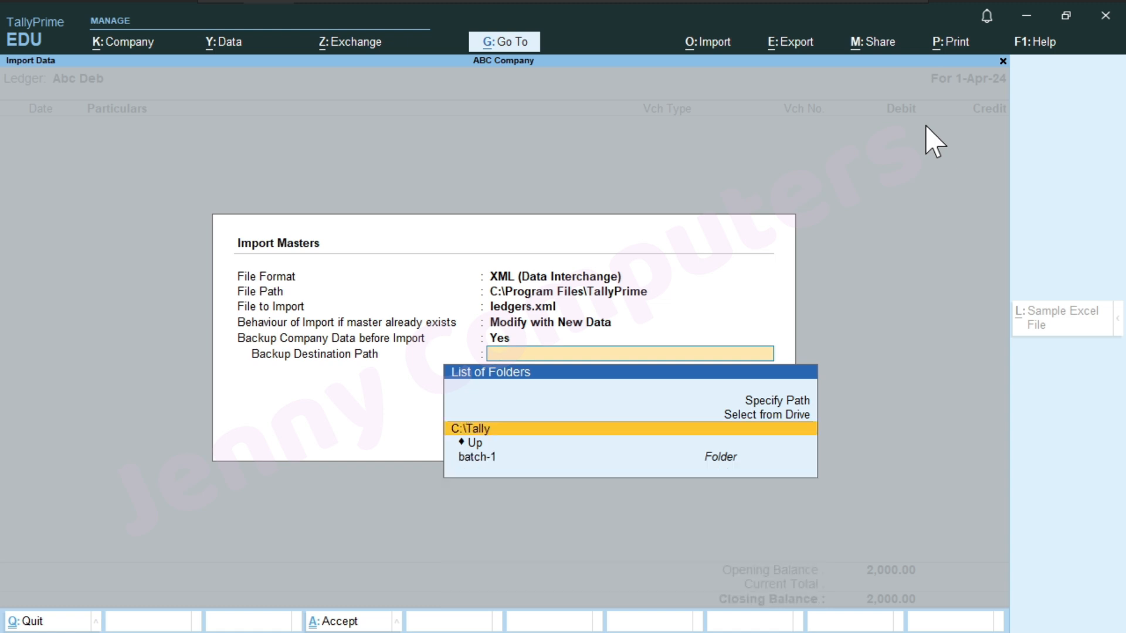
pyautogui.press('Return')
pyautogui.press('y')
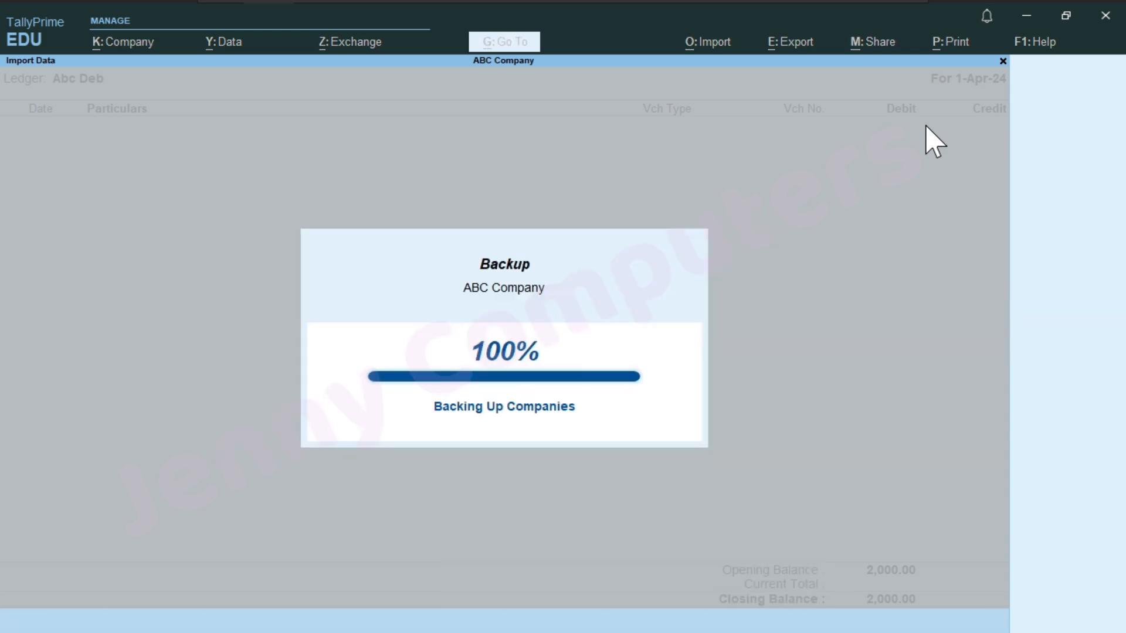
pyautogui.press('Return')
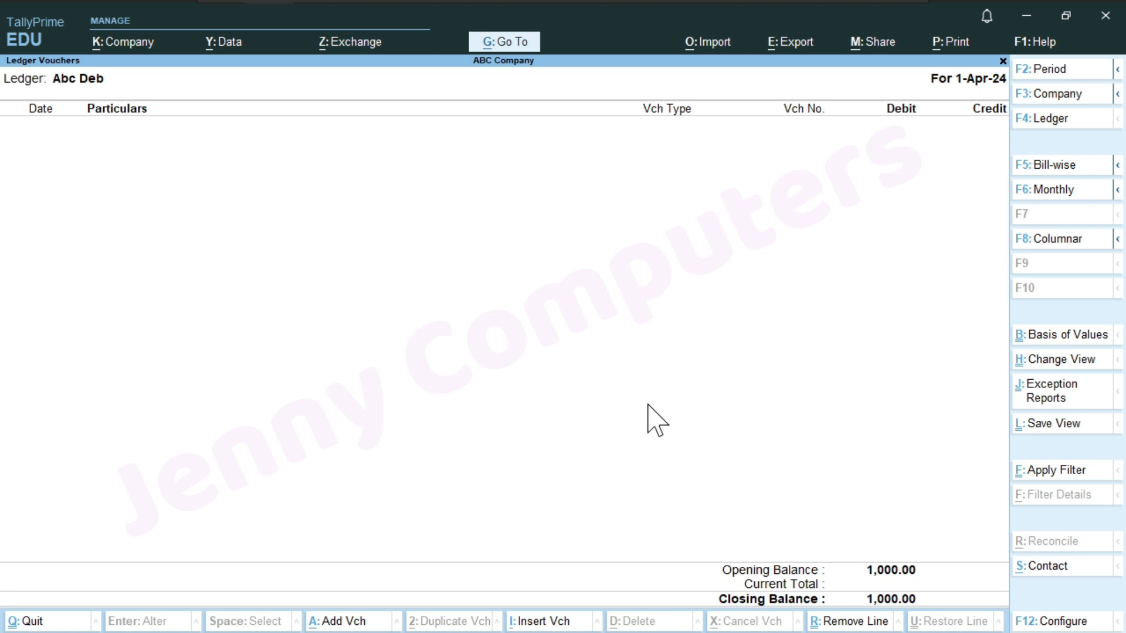
# Step: Return to the Gateway of Tally and look over ABC Company's features without changing them
pyautogui.press('Escape')
pyautogui.press('Escape')
pyautogui.press('Escape')
pyautogui.press('Escape')
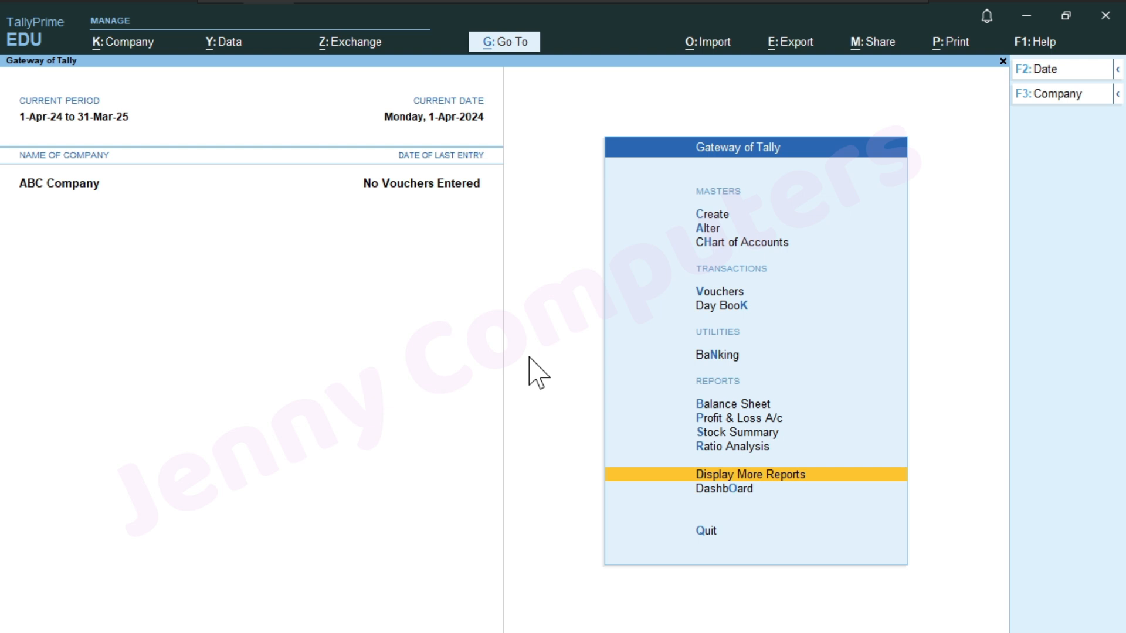
pyautogui.press('F11')
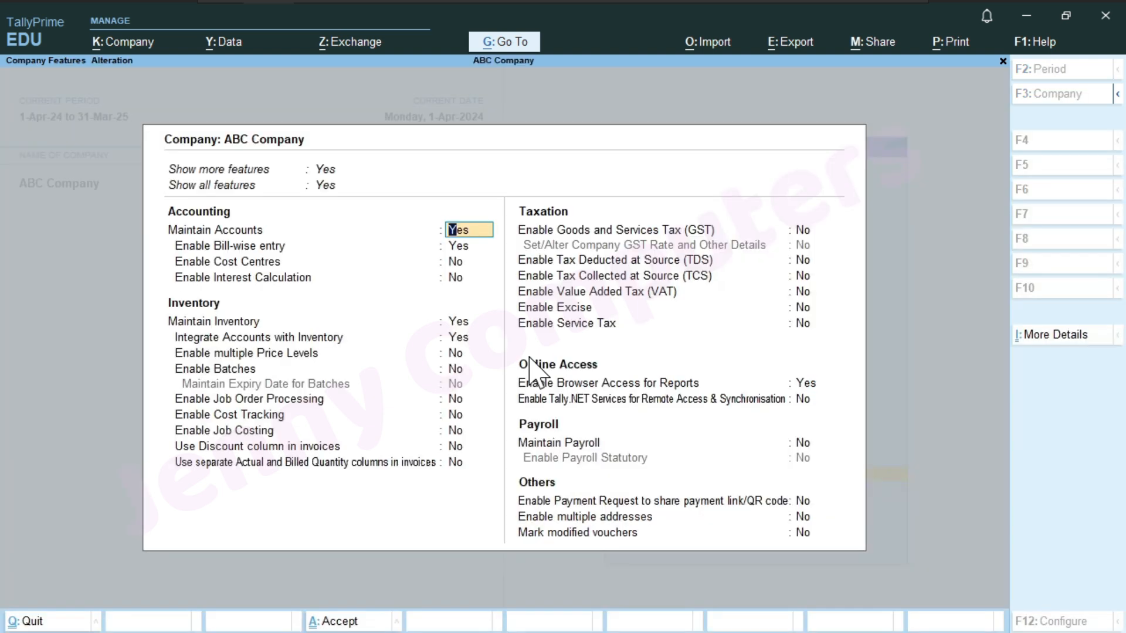
pyautogui.press('Escape')
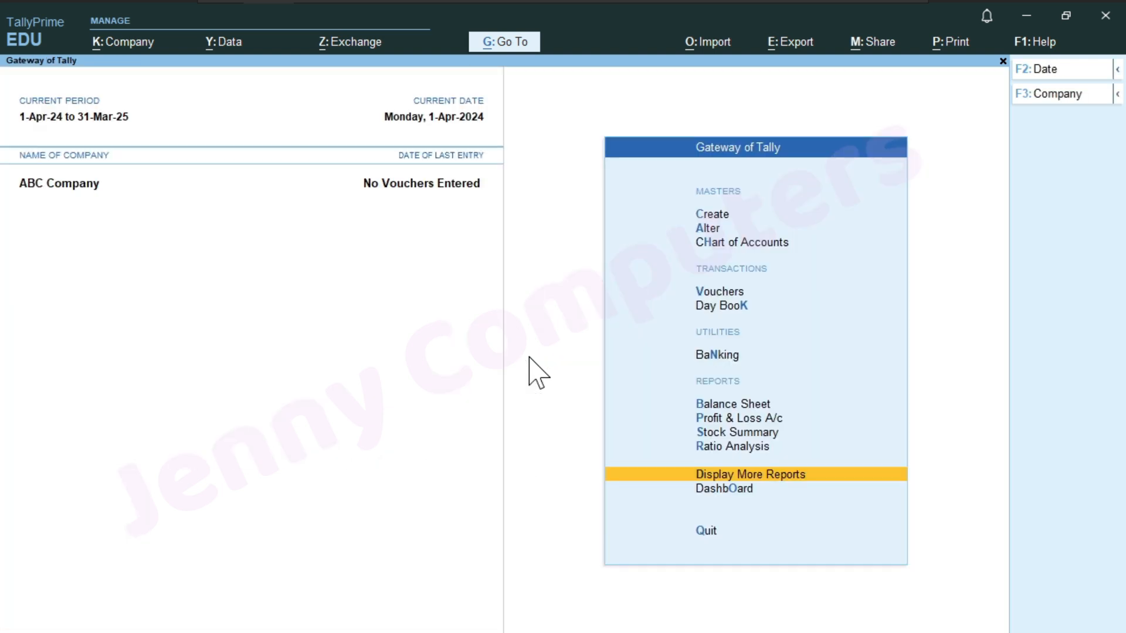
# Step: Open ABC Company for alteration and set Use TallyVault Password to encrypt Company Data to Yes in its configuration
pyautogui.hotkey('alt', 'k')
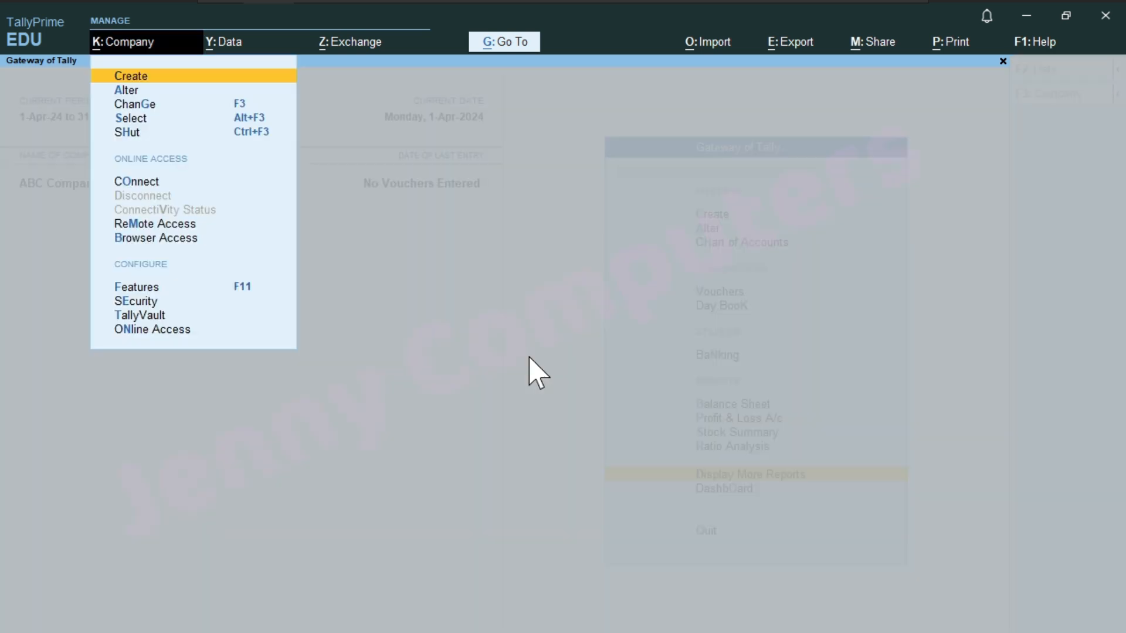
pyautogui.press('Down')
pyautogui.press('Return')
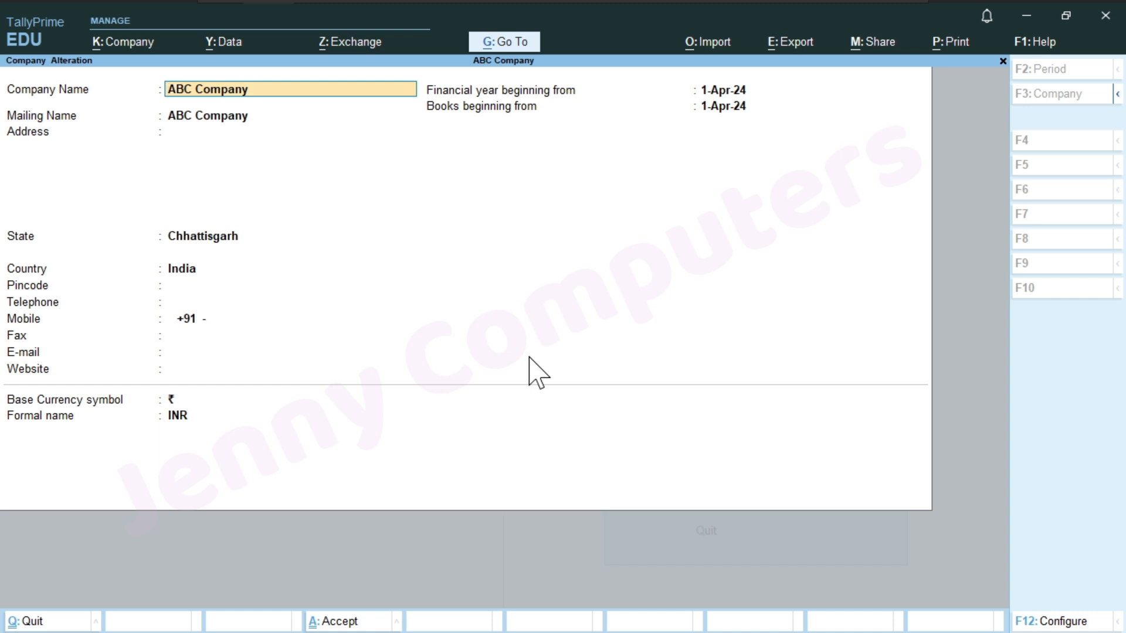
pyautogui.press('F12')
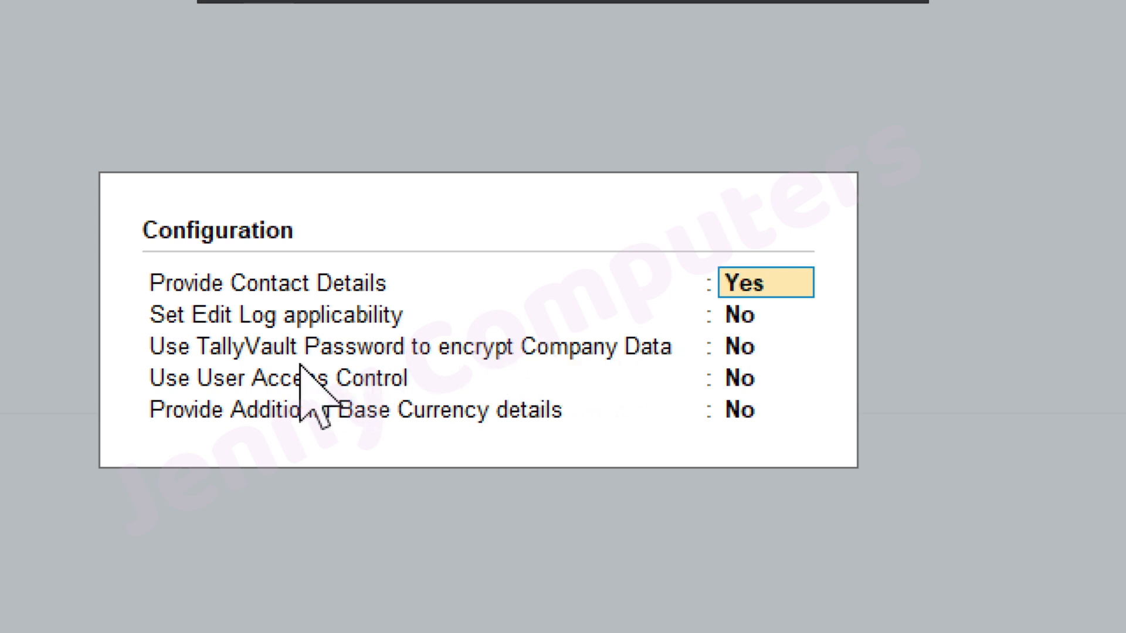
pyautogui.press('Escape')
pyautogui.press('Escape')
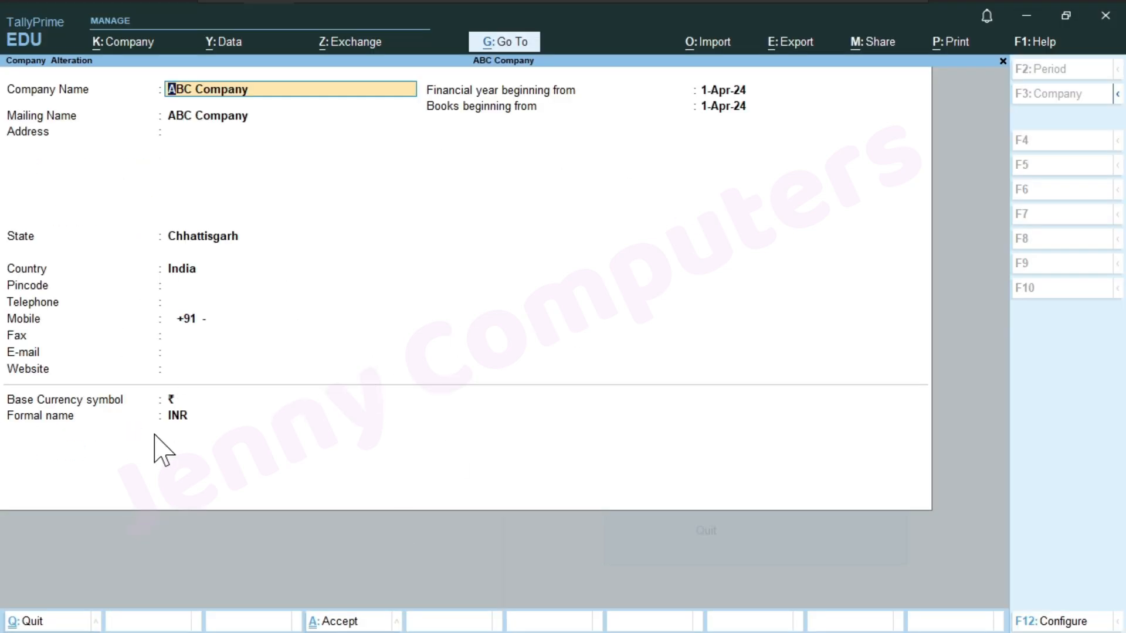
pyautogui.press('F12')
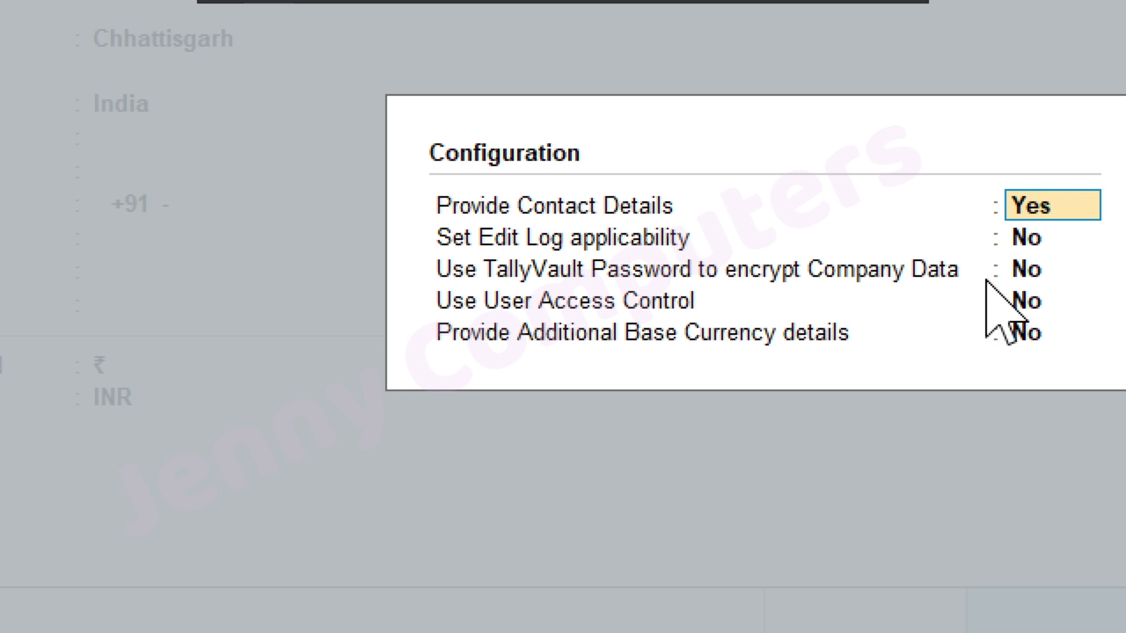
pyautogui.click(987, 271)
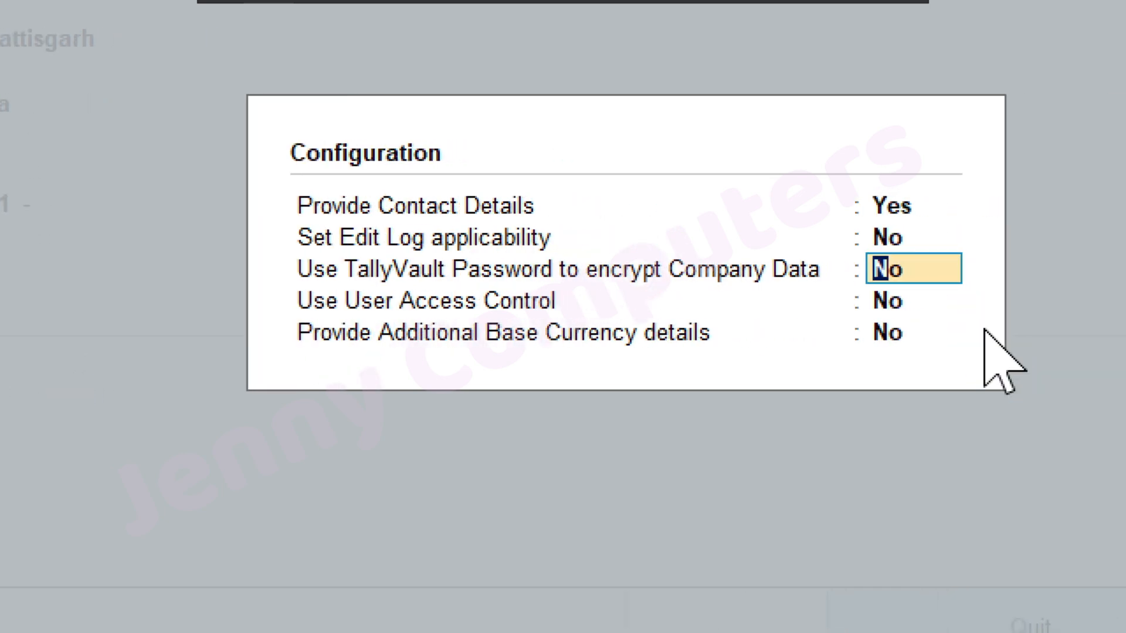
pyautogui.press('y')
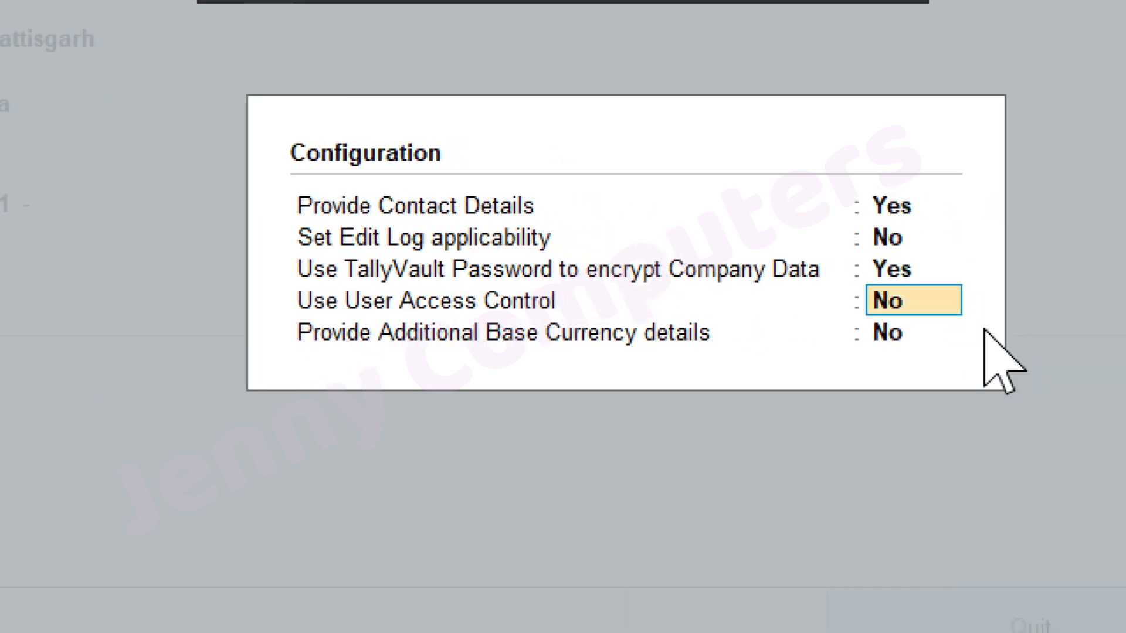
pyautogui.hotkey('ctrl', 'a')
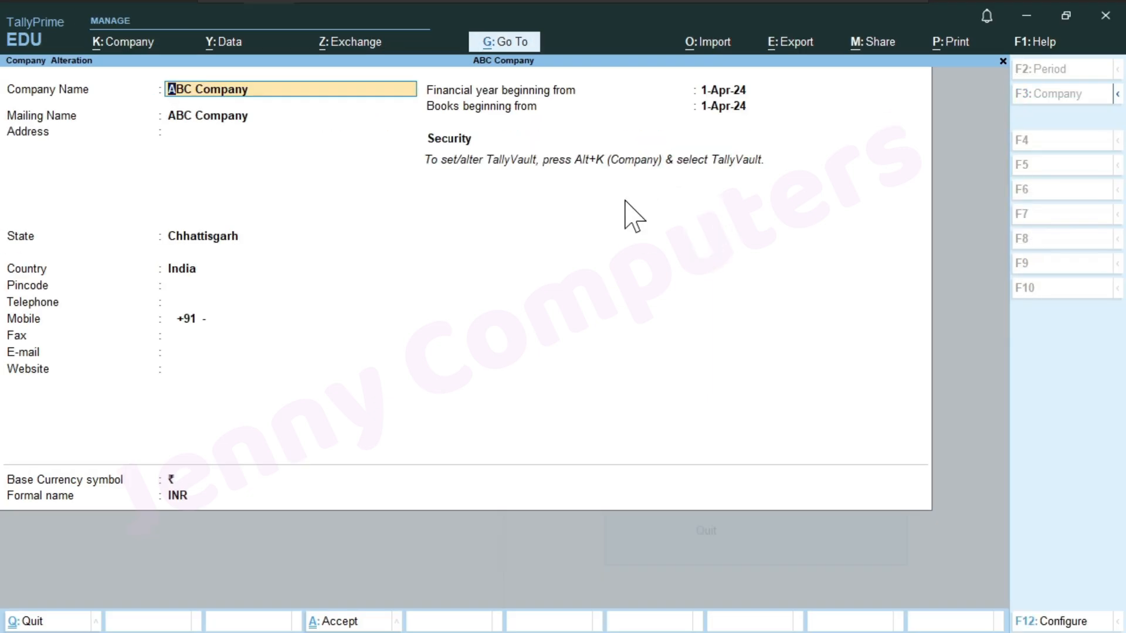
pyautogui.press('Return')
pyautogui.press('Return')
pyautogui.press('Return')
pyautogui.press('Return')
pyautogui.press('Return')
pyautogui.press('Return')
pyautogui.press('Return')
pyautogui.press('Return')
pyautogui.press('Return')
pyautogui.press('Return')
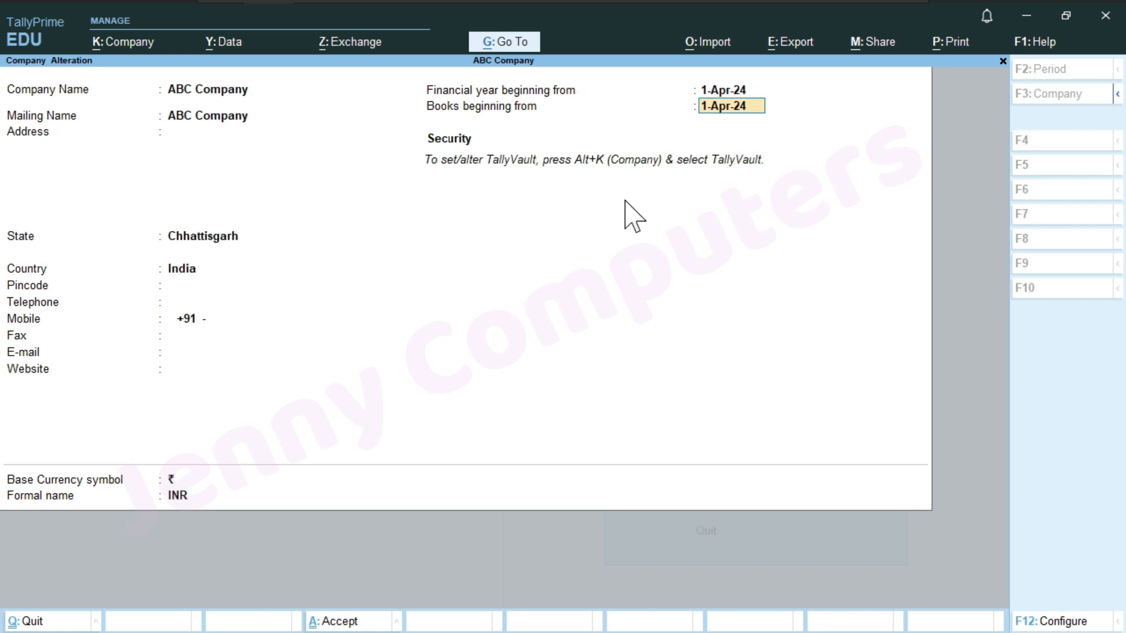
# Step: Open the TallyVault settings from the company alteration screen
pyautogui.hotkey('alt', 'k')
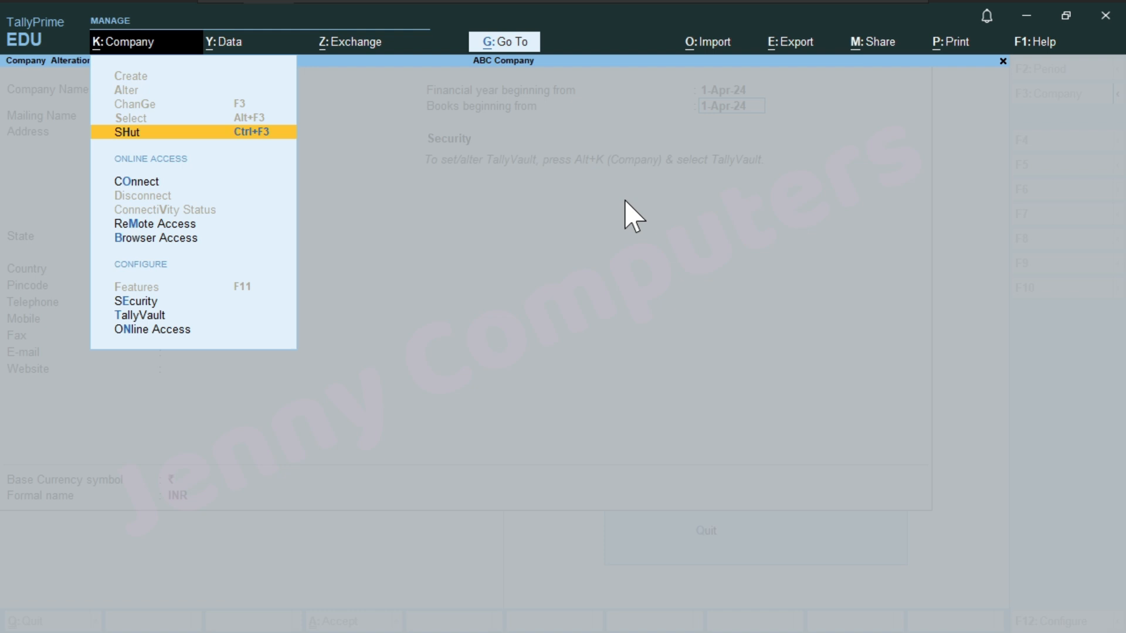
pyautogui.press('Down')
pyautogui.press('Down')
pyautogui.press('Down')
pyautogui.press('Down')
pyautogui.press('Down')
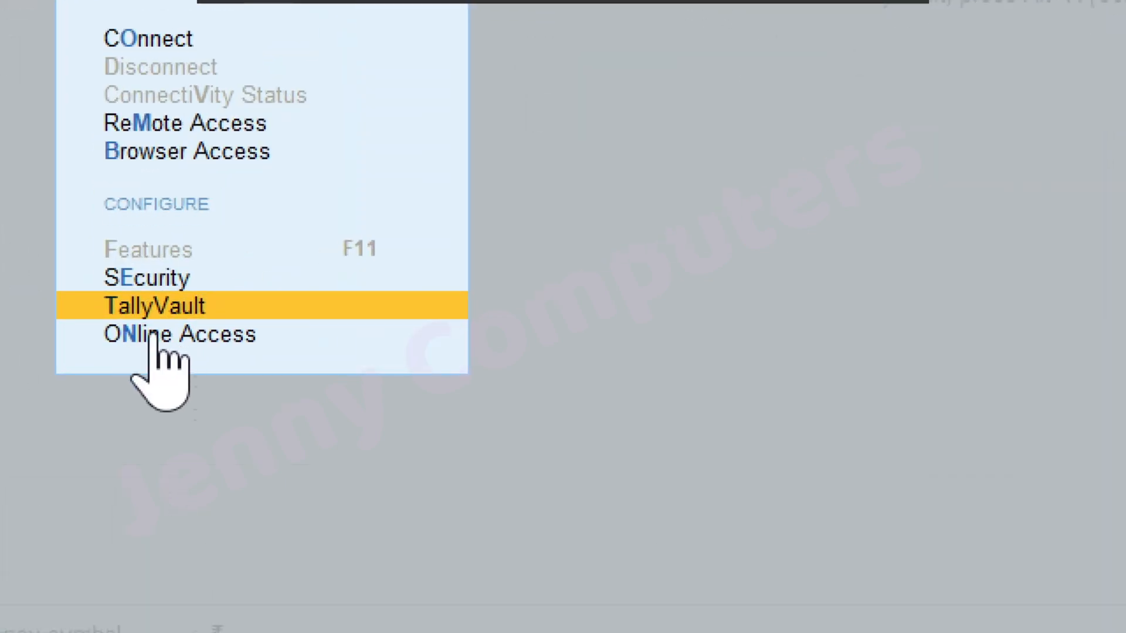
pyautogui.press('Return')
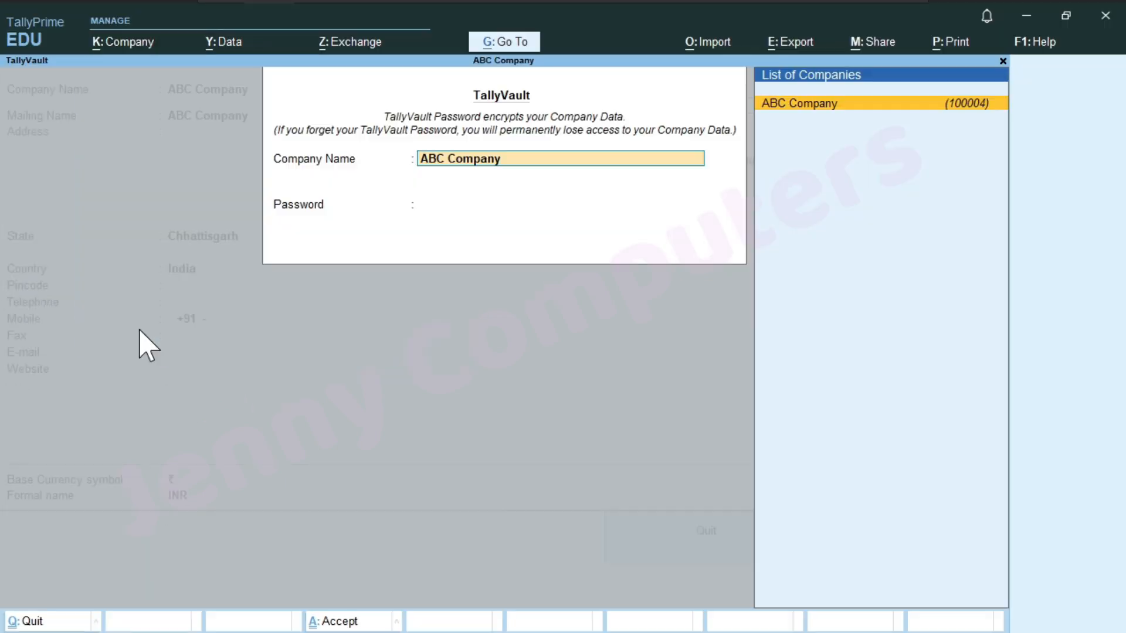
# Step: Set and confirm a TallyVault password for ABC Company, and agree to create a copy of the company
pyautogui.press('Return')
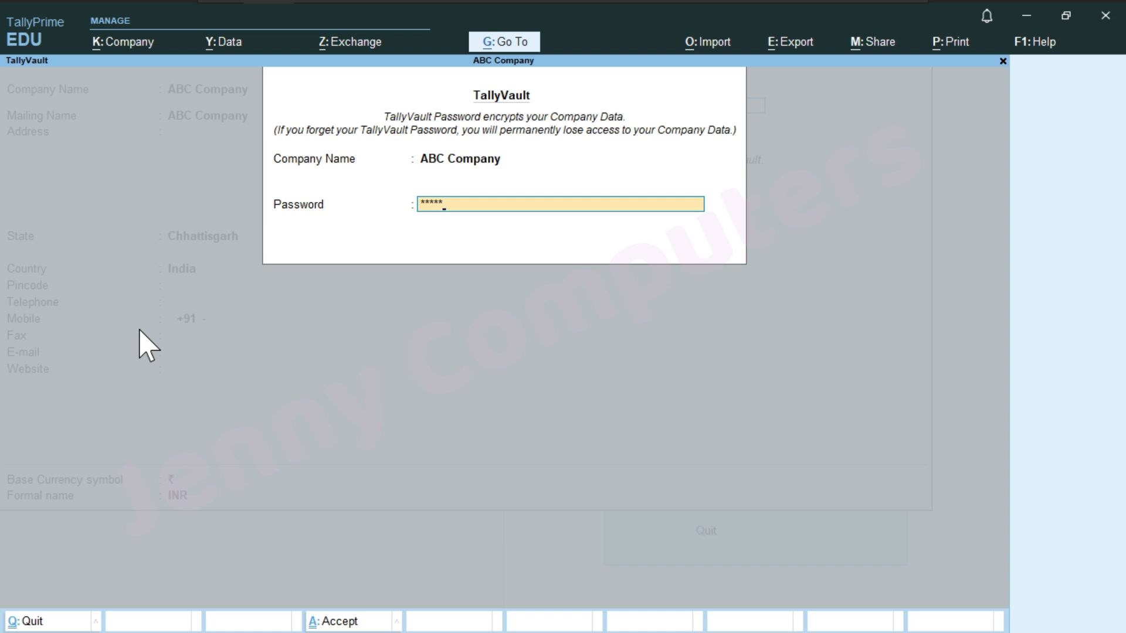
pyautogui.press('Return')
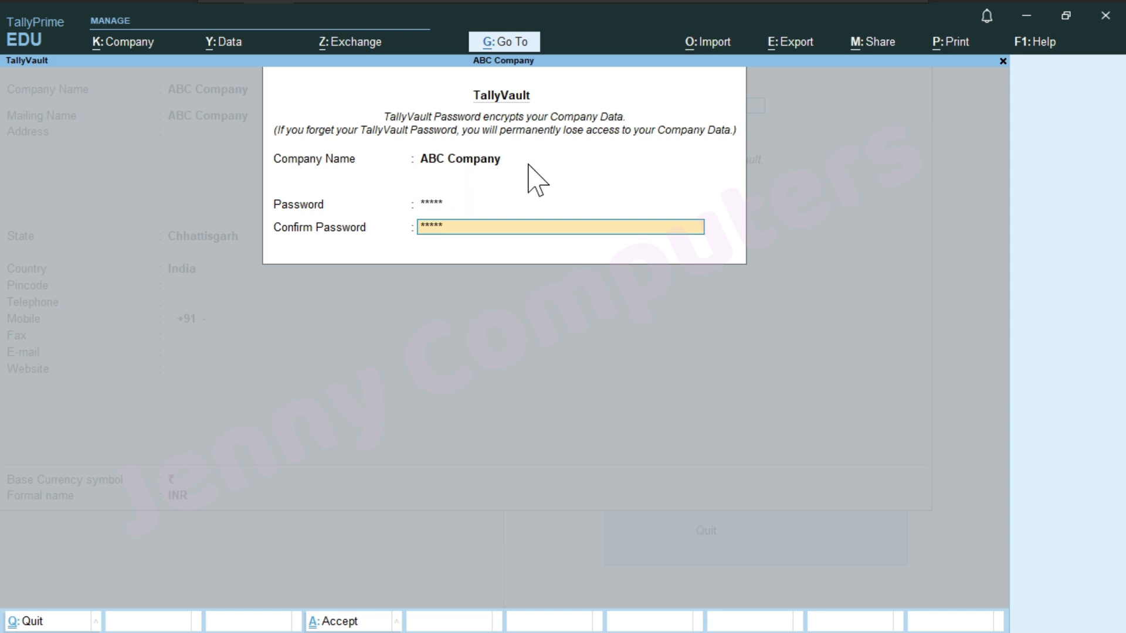
pyautogui.press('Return')
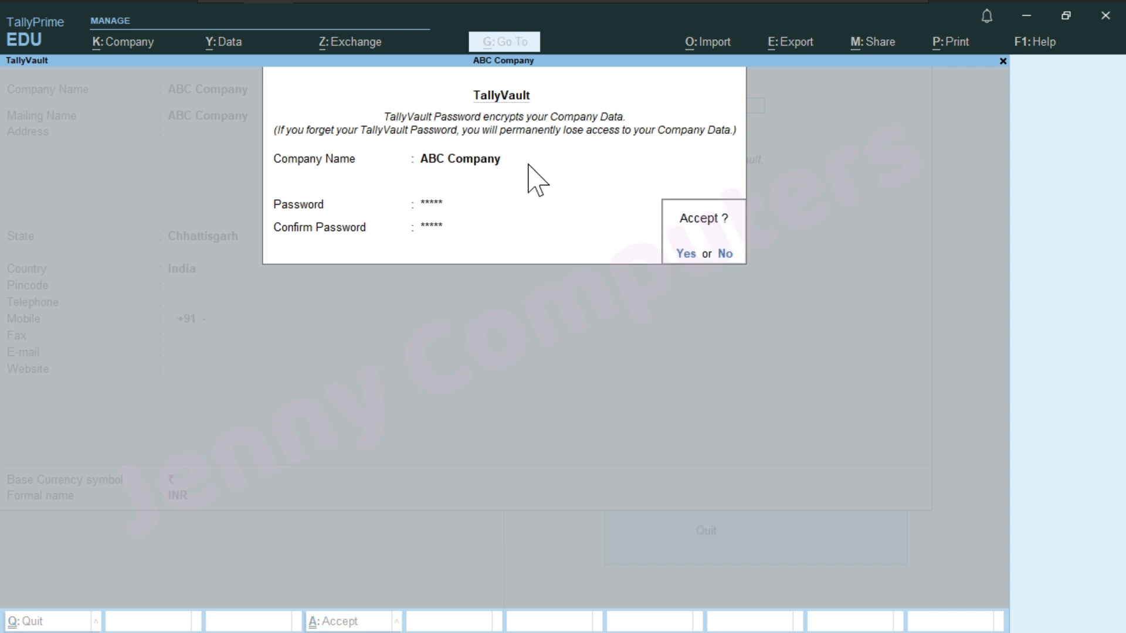
pyautogui.press('Return')
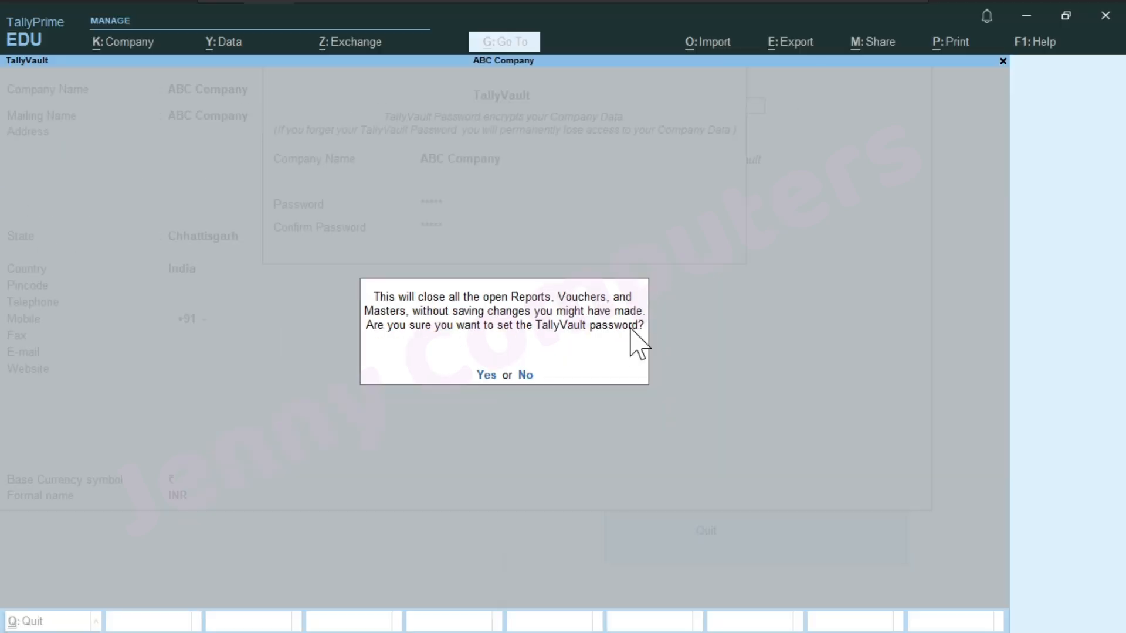
pyautogui.press('Return')
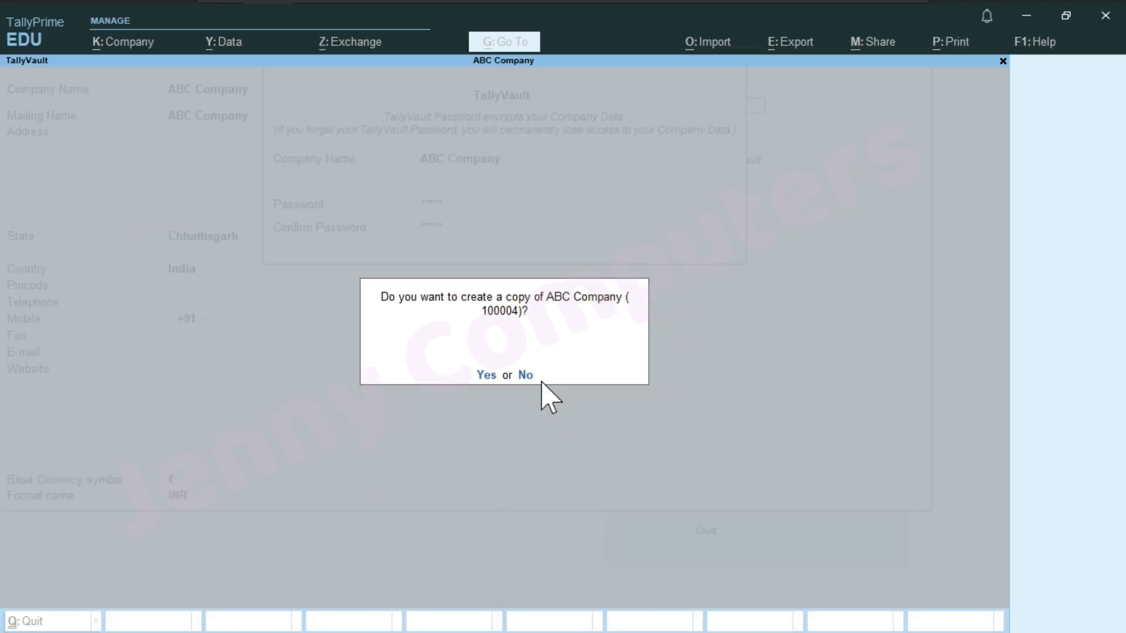
pyautogui.press('y')
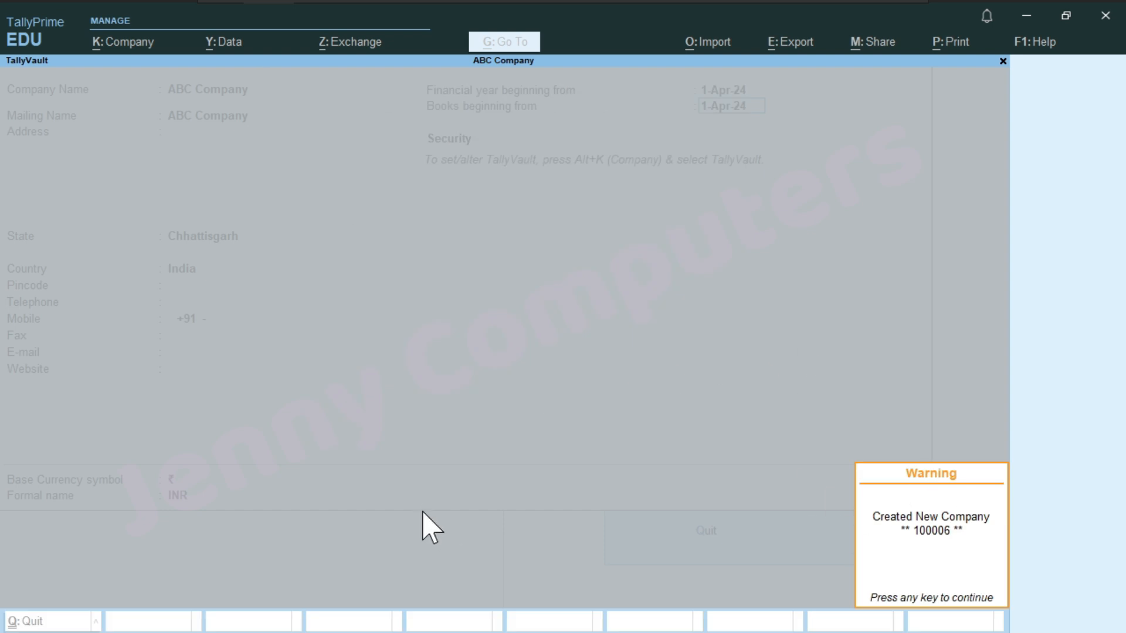
# Step: Dismiss the new company notice and enter the TallyVault password to load the encrypted ABC Company
pyautogui.press('Return')
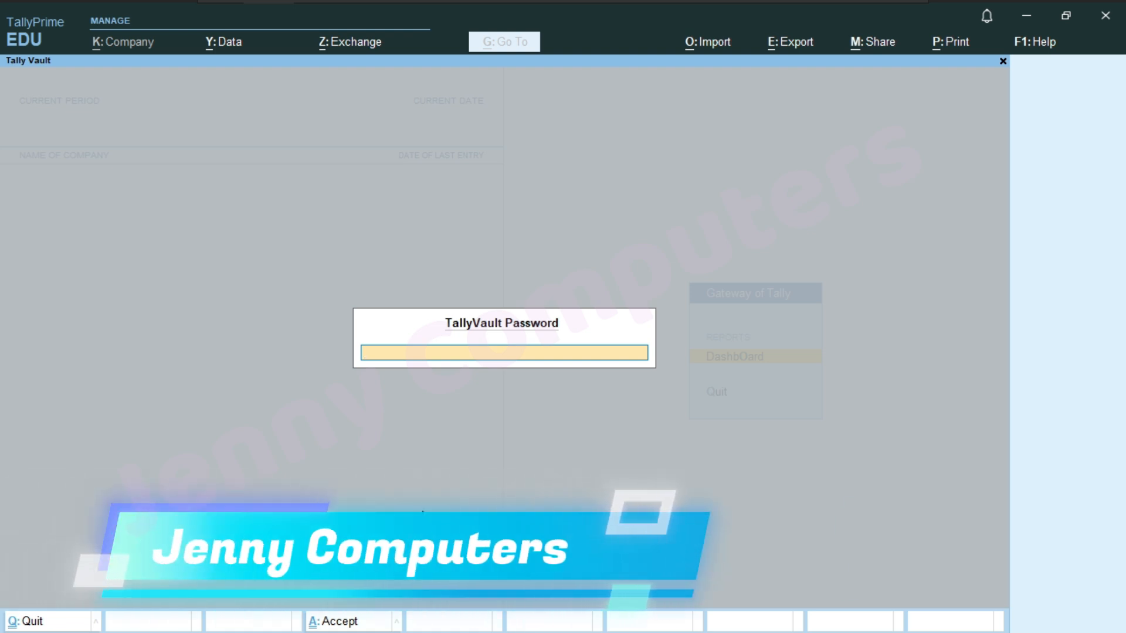
pyautogui.write('****')
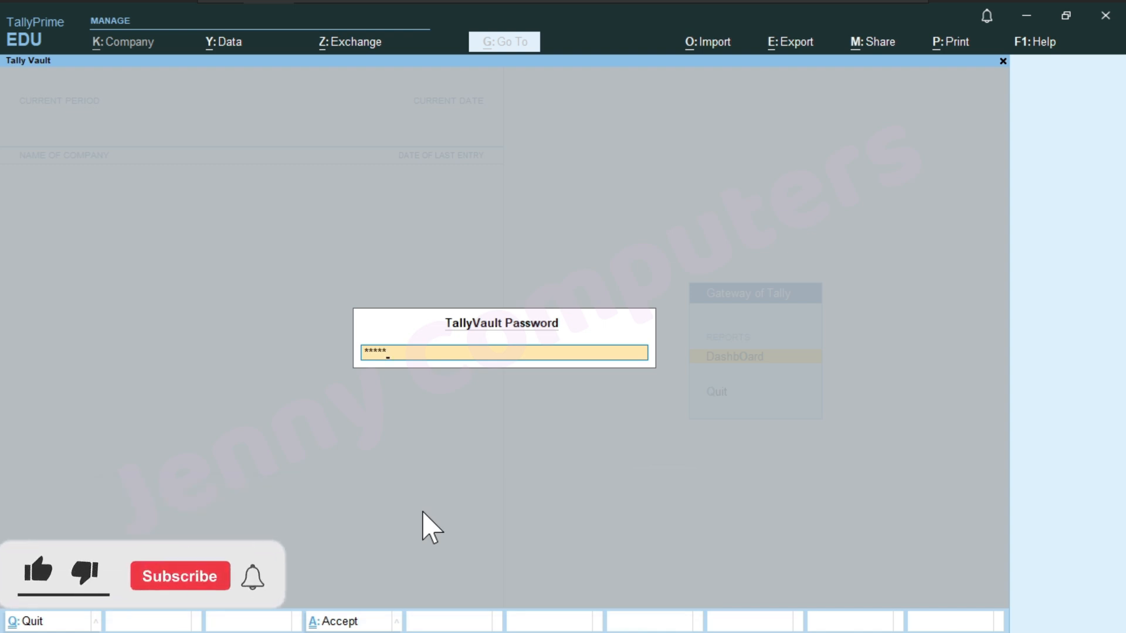
pyautogui.press('Return')
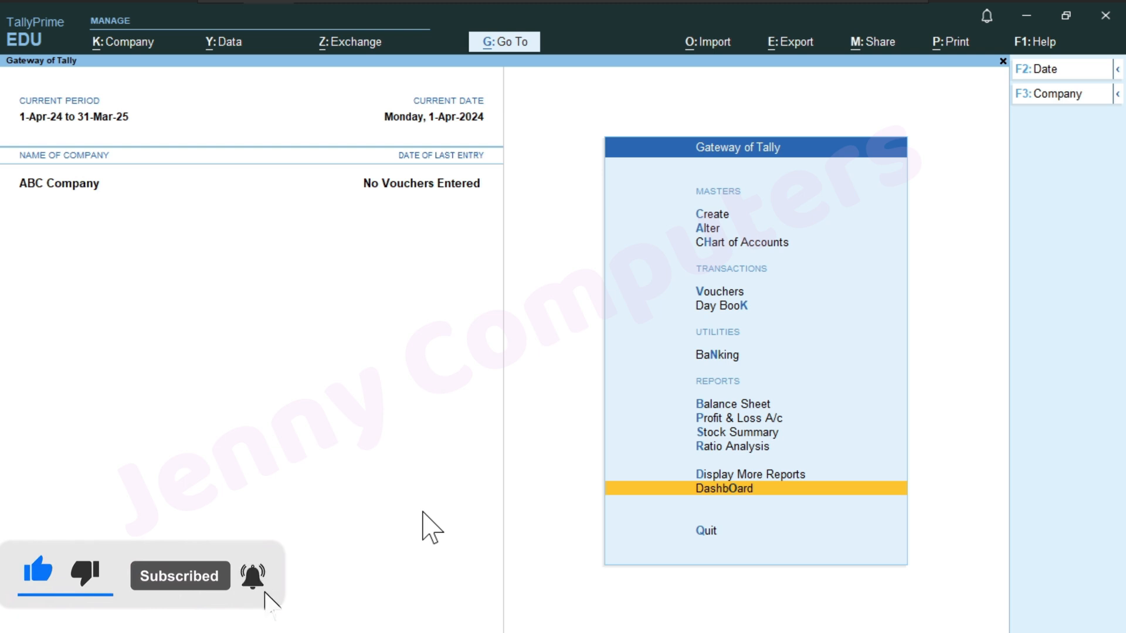
# Step: Open the company selection list to examine how the encrypted company and its copy are listed, and close it
pyautogui.press('alt')
pyautogui.hotkey('alt', 'k')
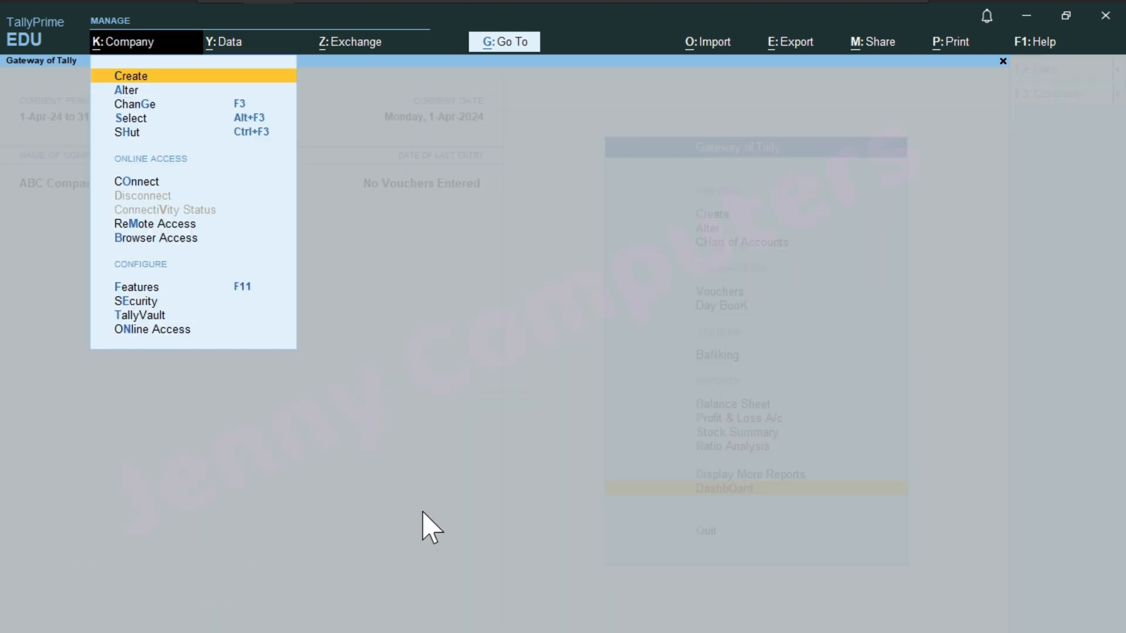
pyautogui.press('Down')
pyautogui.press('Down')
pyautogui.press('Down')
pyautogui.press('Return')
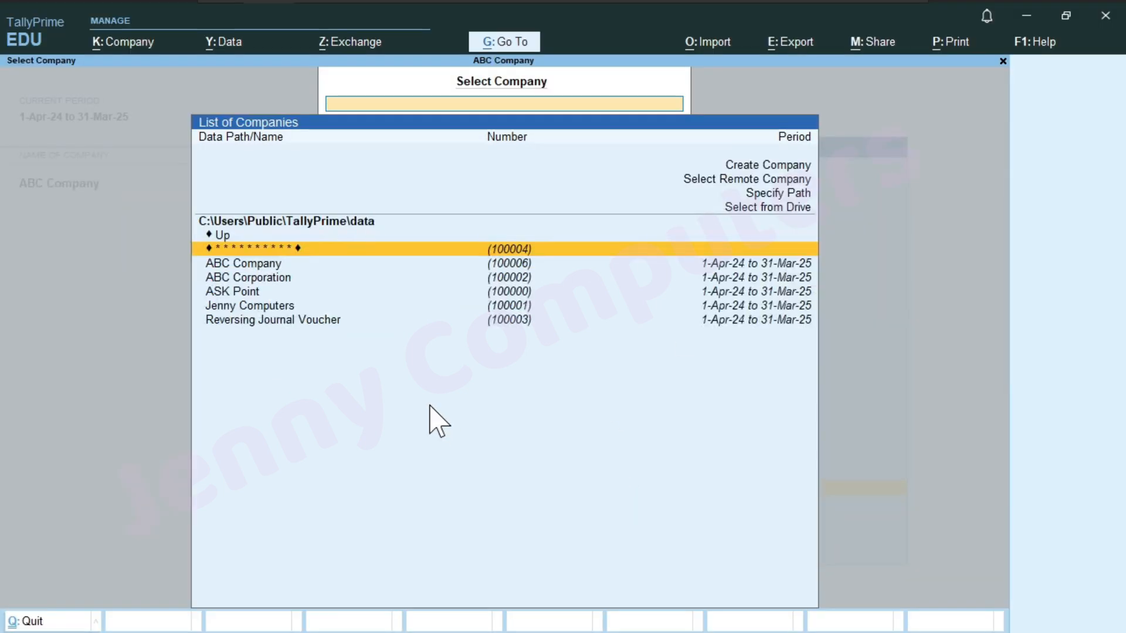
pyautogui.press('Escape')
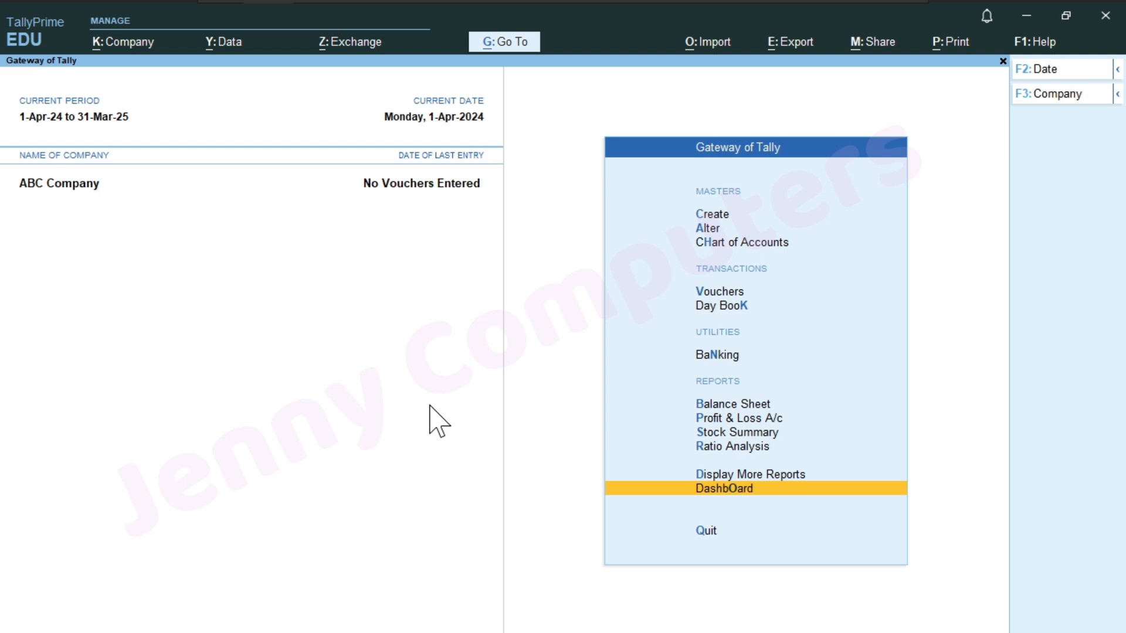
# Step: Shut the loaded, encrypted ABC Company
pyautogui.hotkey('alt', 'k')
pyautogui.press('Down')
pyautogui.press('Down')
pyautogui.press('Down')
pyautogui.press('Down')
pyautogui.press('Down')
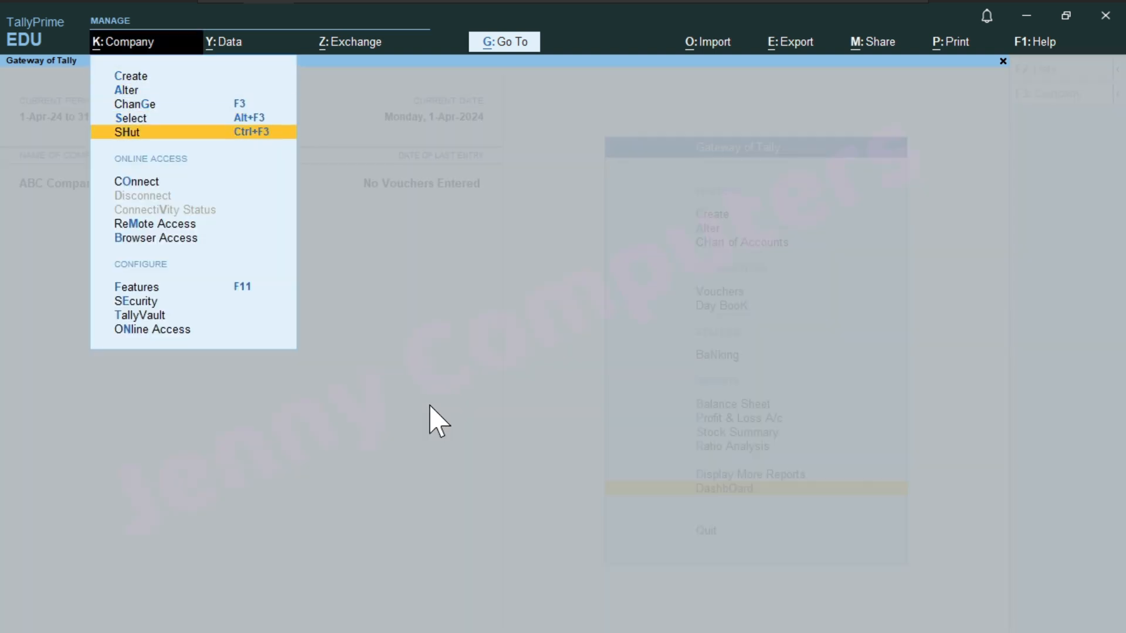
pyautogui.press('Up')
pyautogui.press('Up')
pyautogui.press('Down')
pyautogui.press('Return')
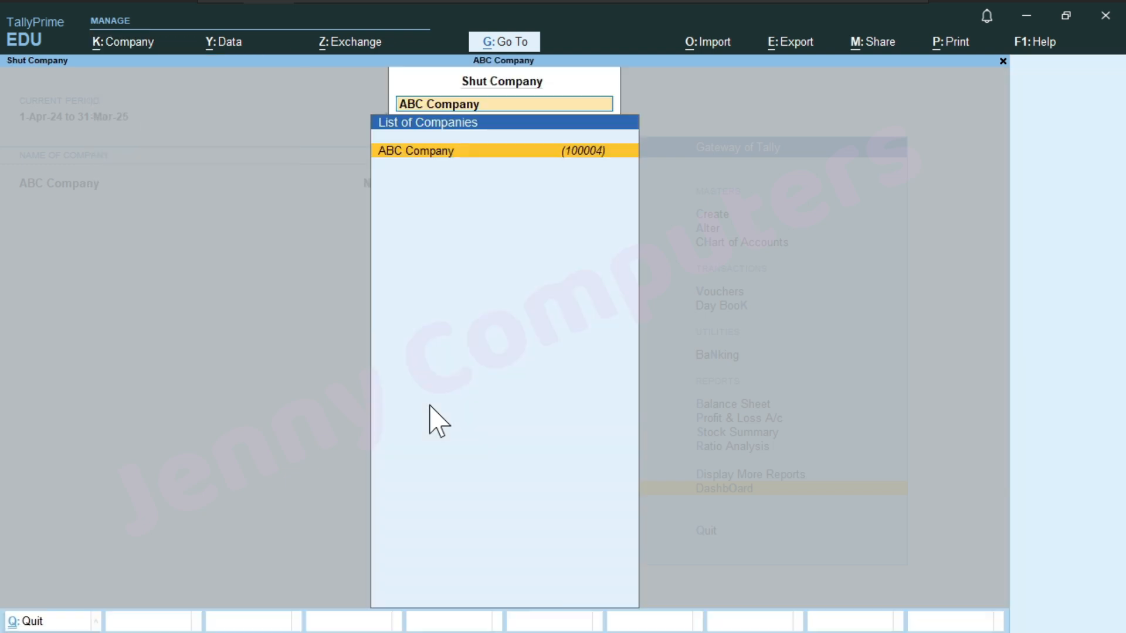
pyautogui.press('Return')
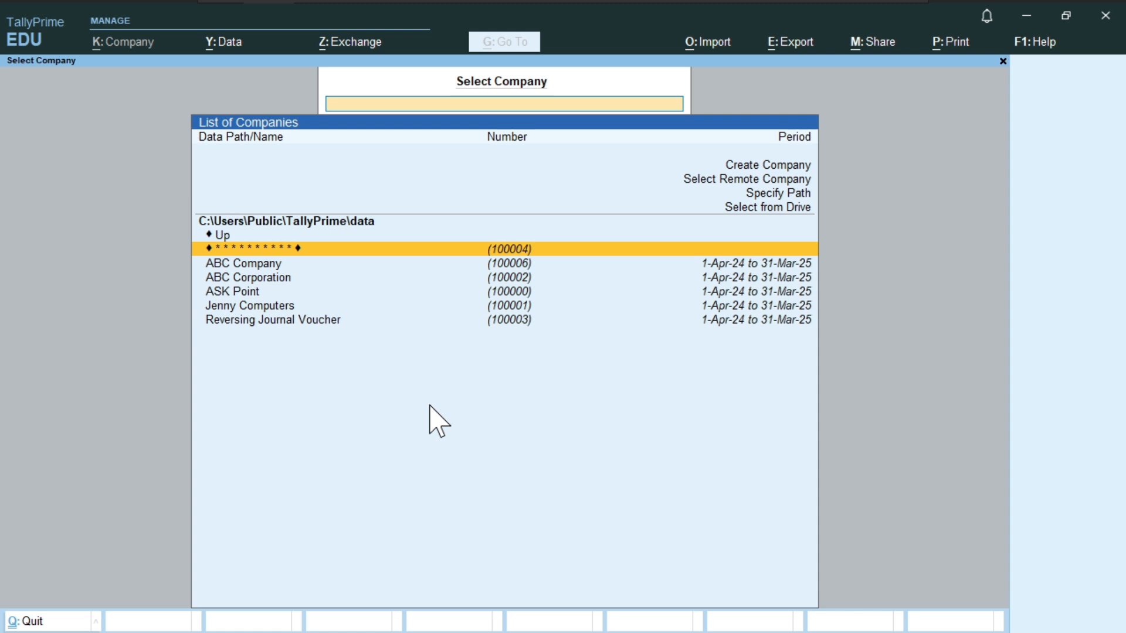
# Step: Select the encrypted company with the masked name and enter its TallyVault password to load it
pyautogui.press('Return')
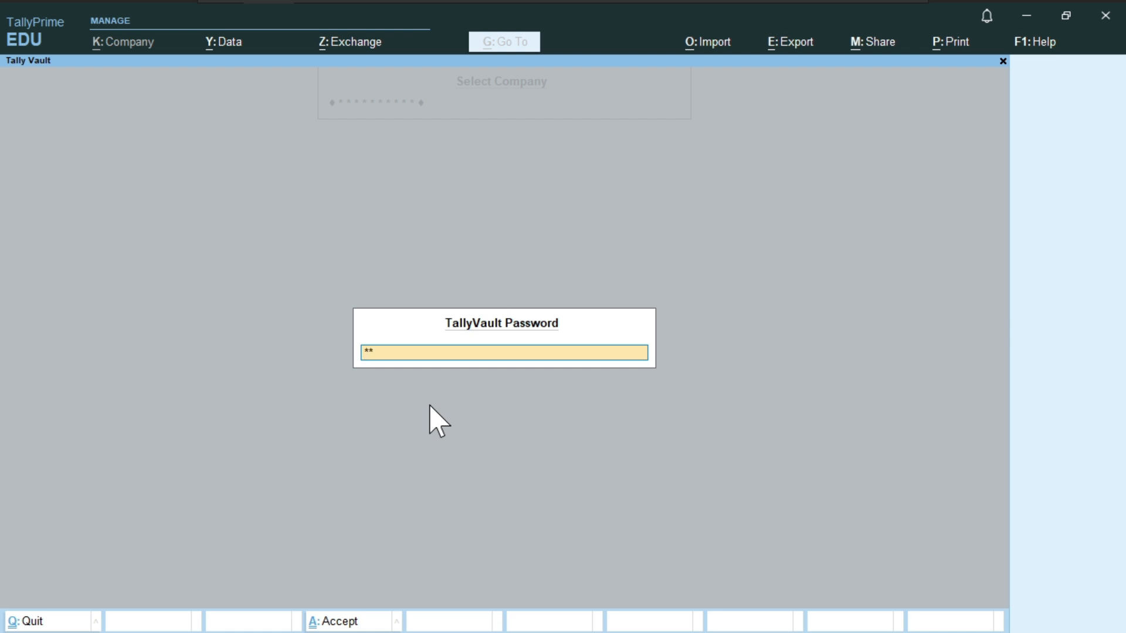
pyautogui.press('Return')
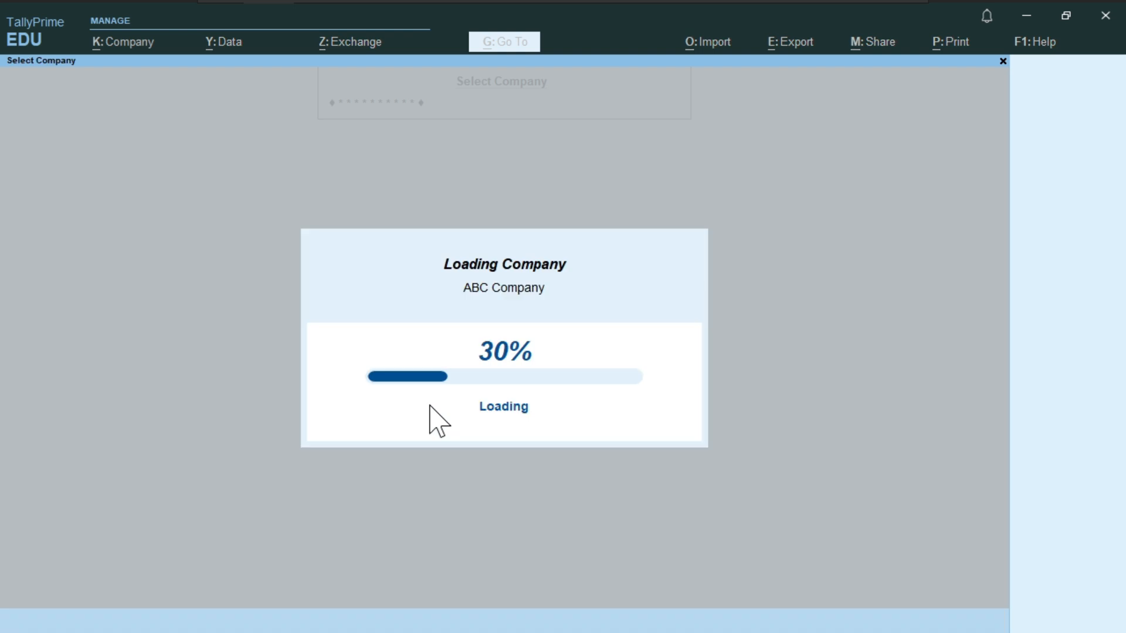